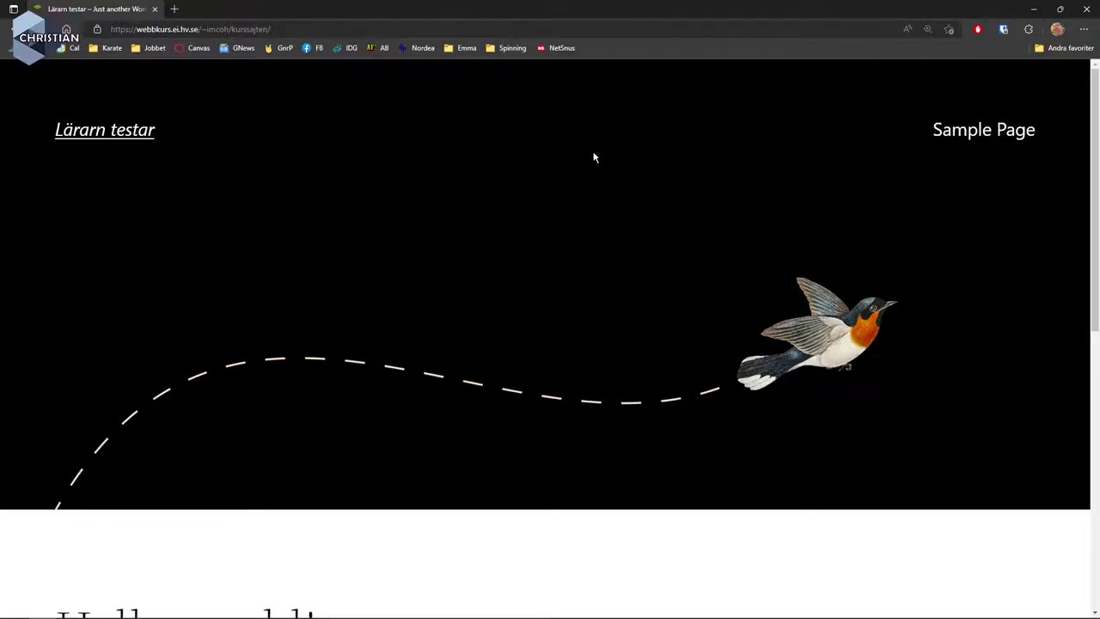
# Add wp-admin to the site URL in Edge to load the WordPress login page.
pyautogui.click(309, 29)
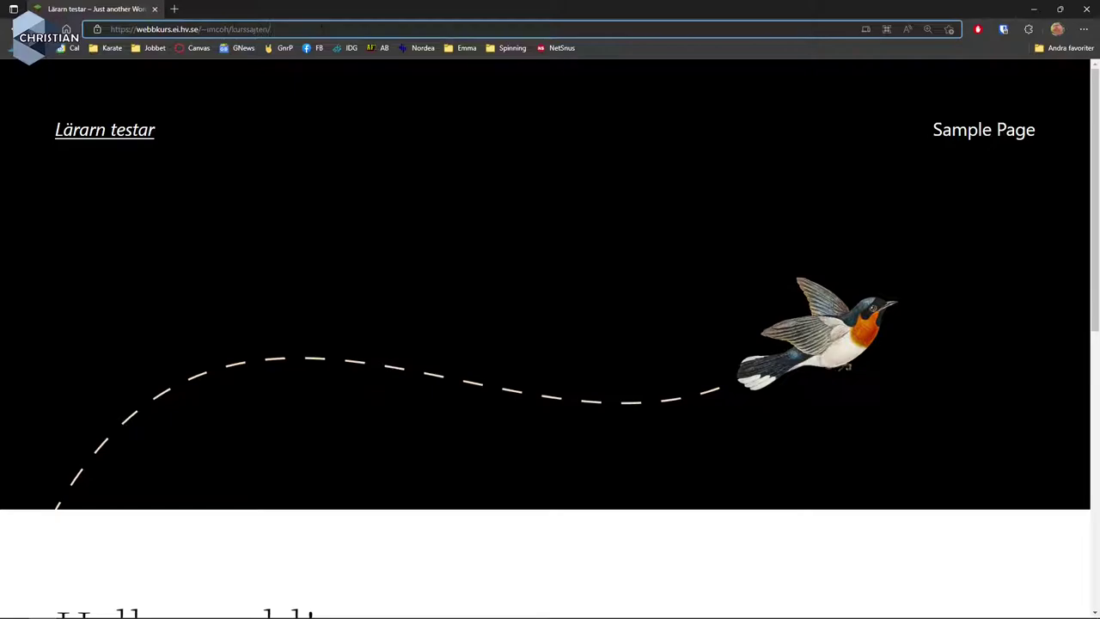
pyautogui.write('wp-admi')
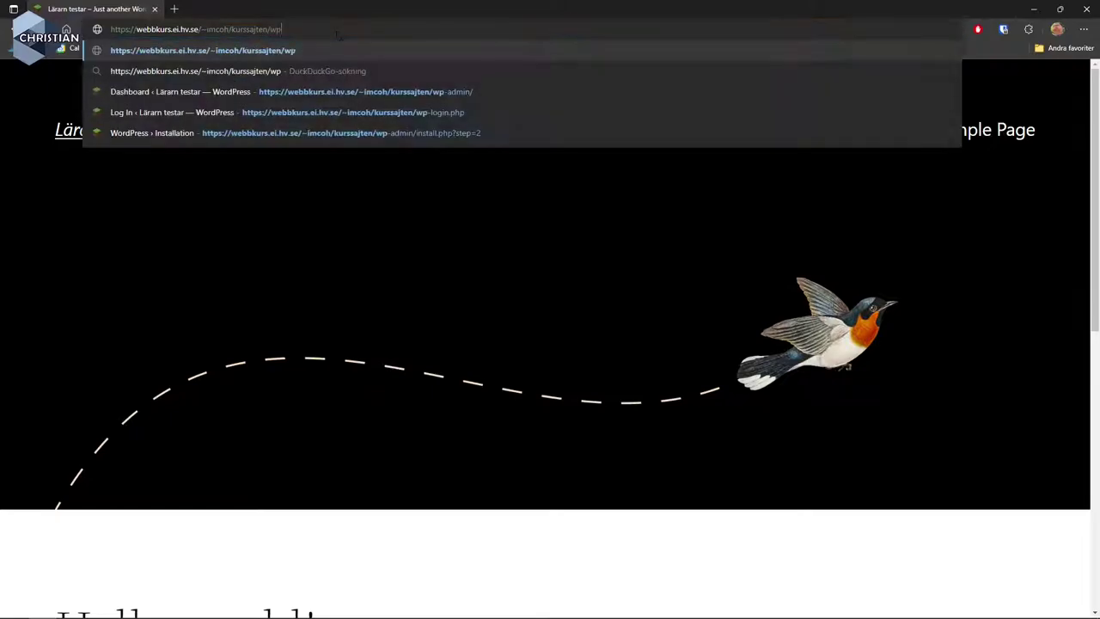
pyautogui.write('n')
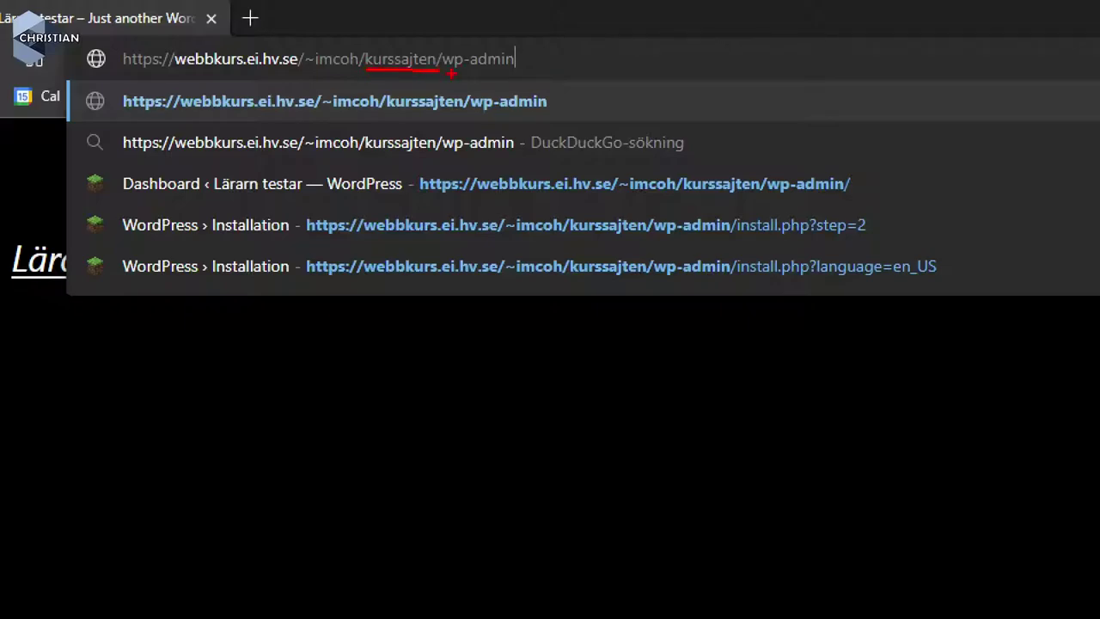
pyautogui.moveTo(451, 74); pyautogui.dragTo(521, 75)
pyautogui.press('Return')
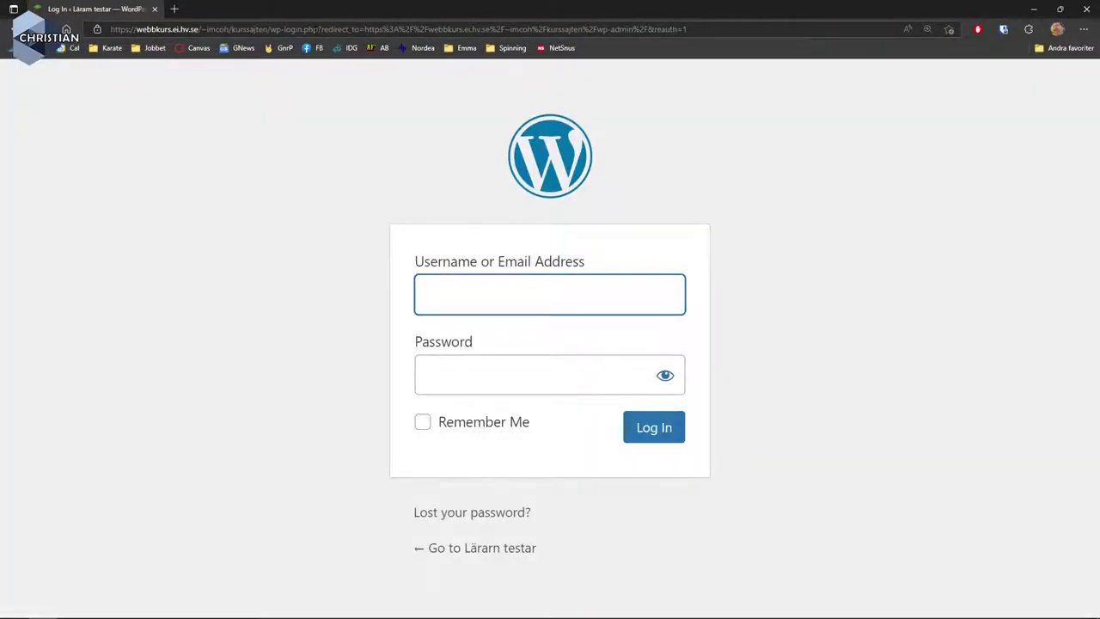
# Sign in with the site's admin username and password to reach the Dashboard.
pyautogui.write('imcoh')
pyautogui.press('Tab')
pyautogui.write('•••')
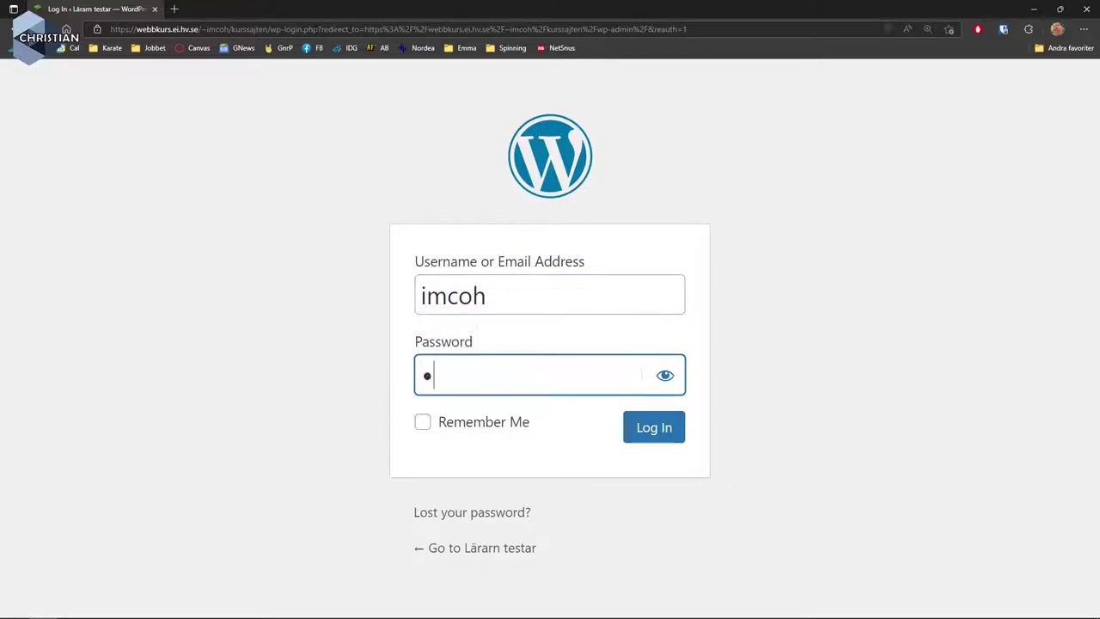
pyautogui.write('••••••••')
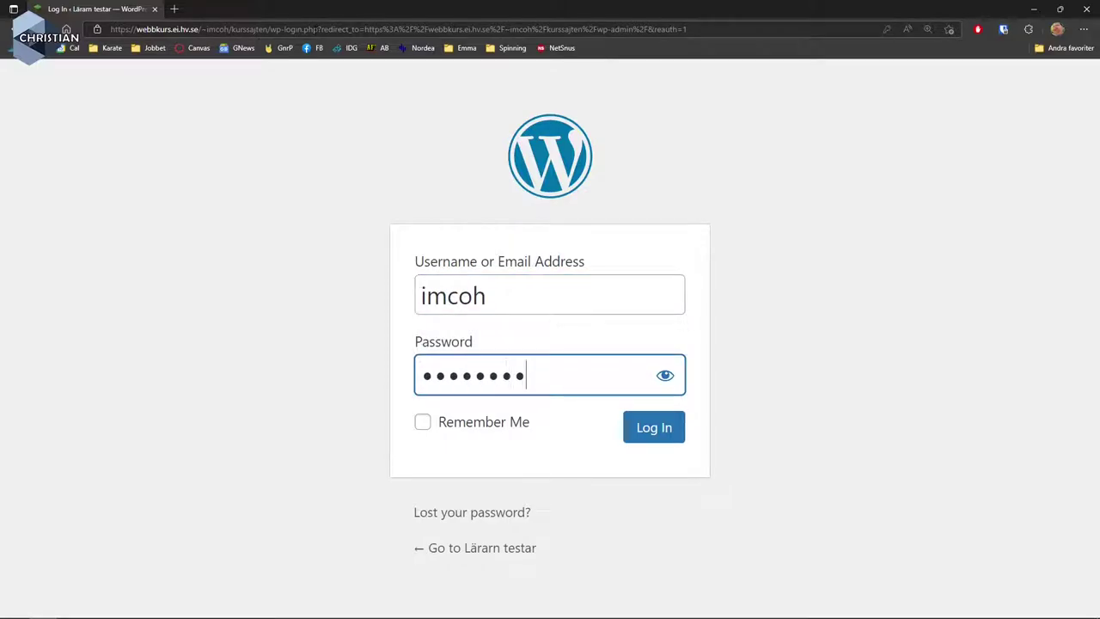
pyautogui.press('Return')
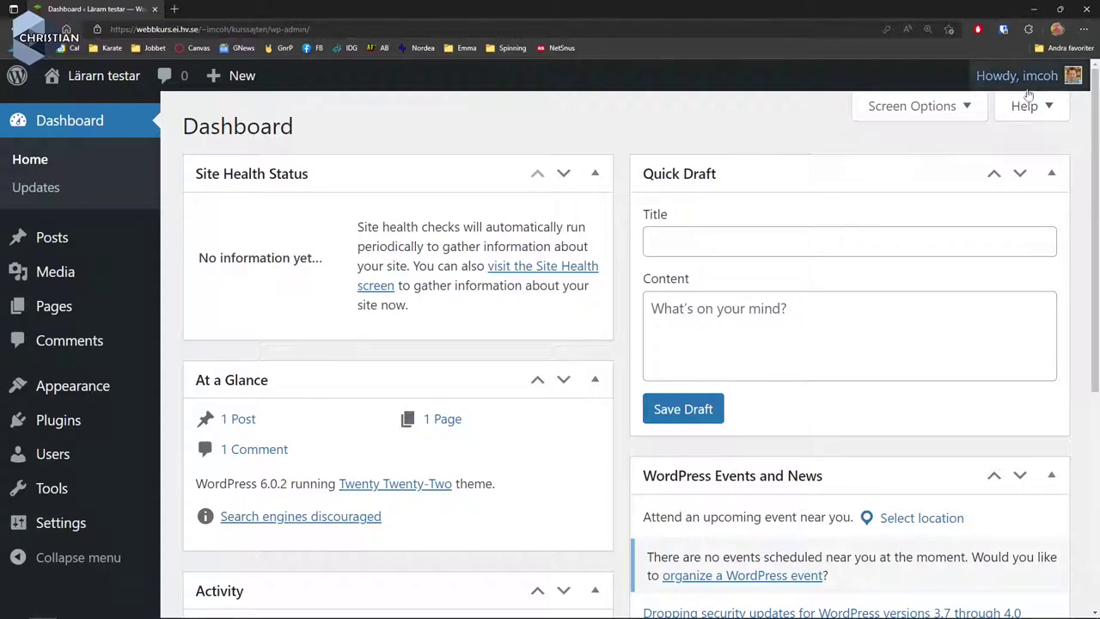
# Create a new post from the admin bar's + New > Post menu.
pyautogui.moveTo(1031, 86)
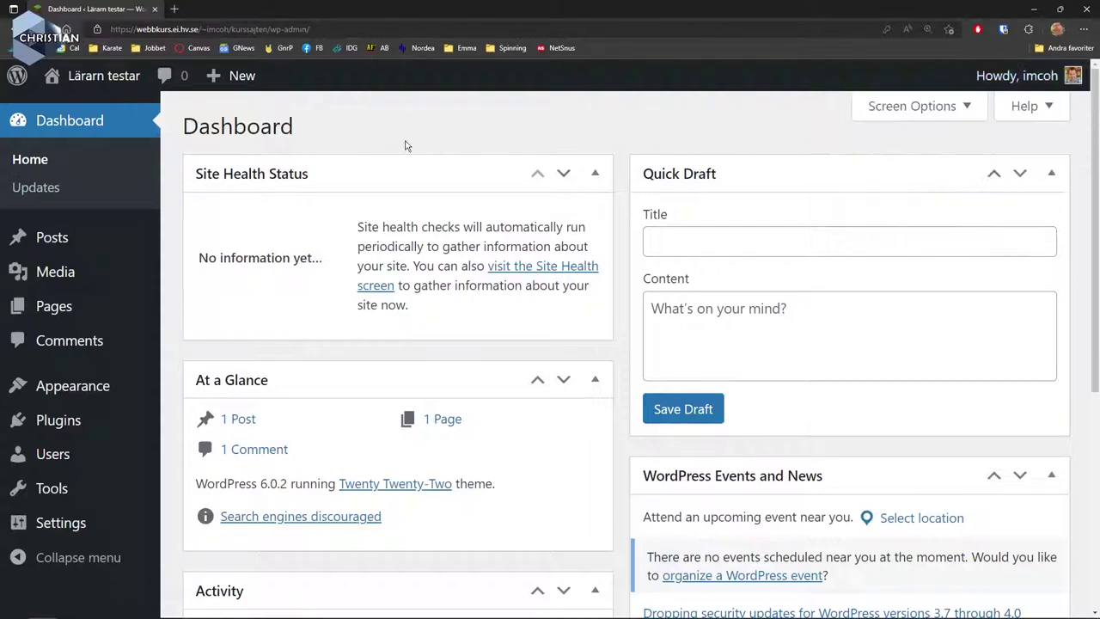
pyautogui.moveTo(85, 91)
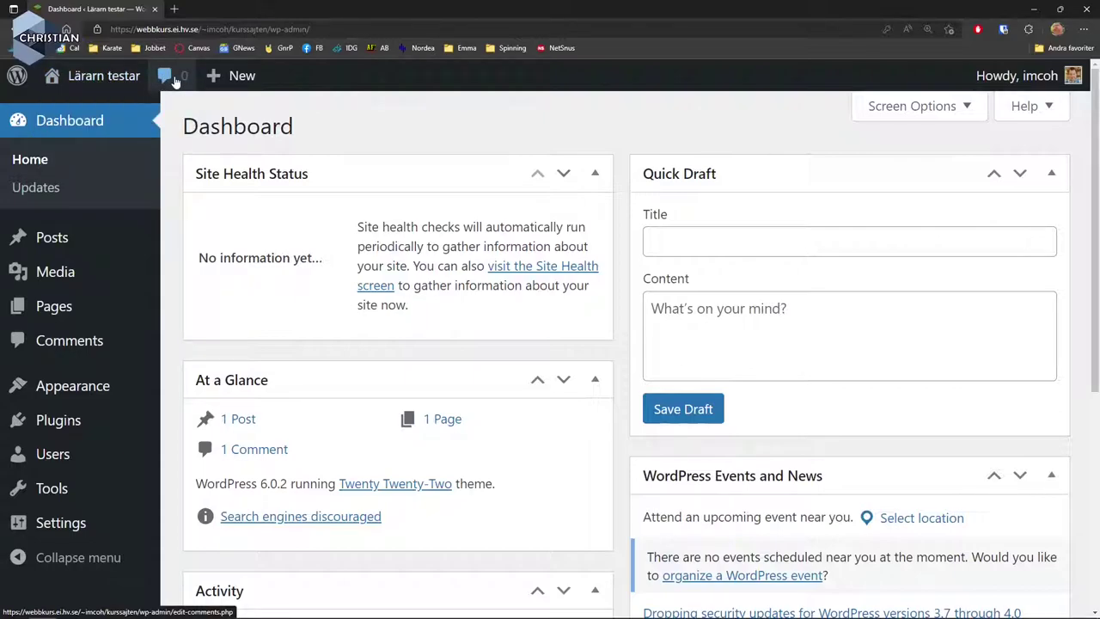
pyautogui.moveTo(211, 80)
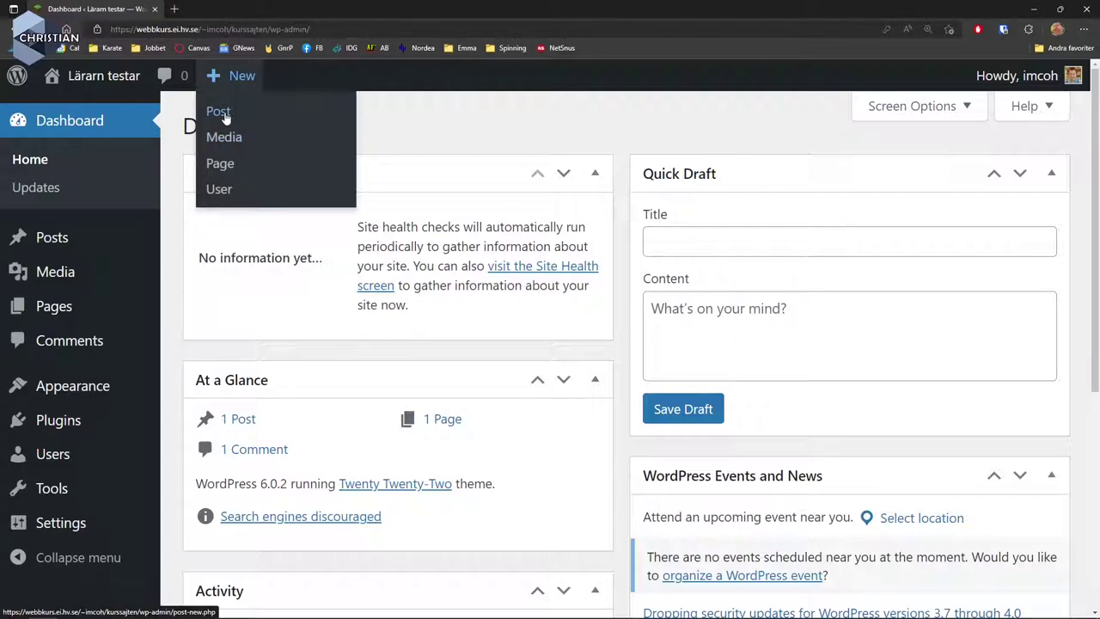
pyautogui.click(220, 112)
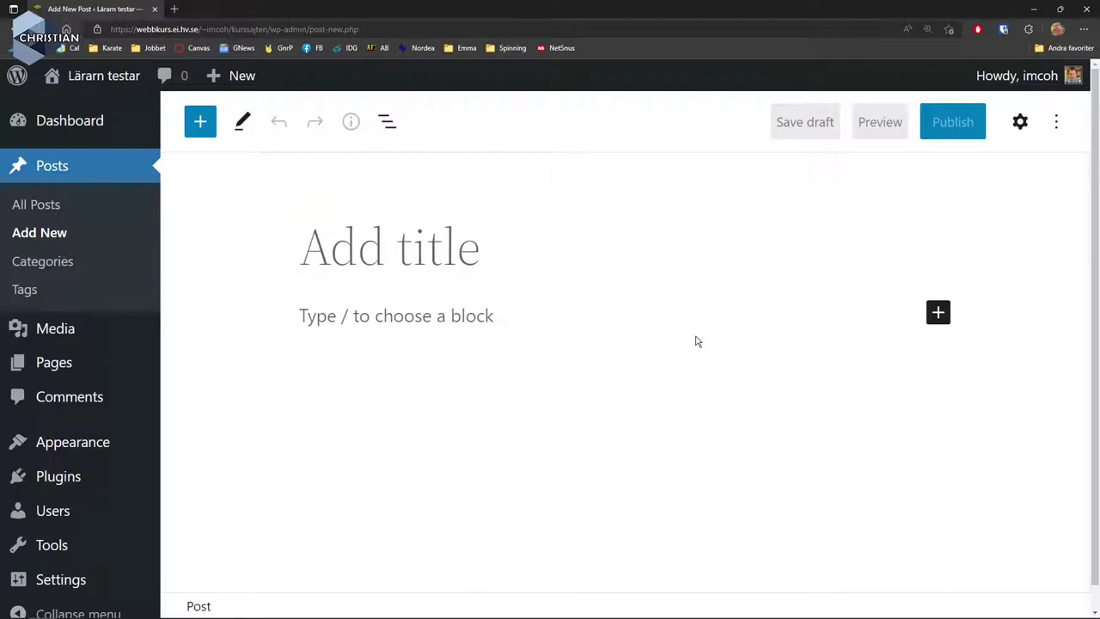
# Title the post 'Hejsan på dig', fill it with bacon ipsum text, and start publishing.
pyautogui.write('Hejsan på dig')
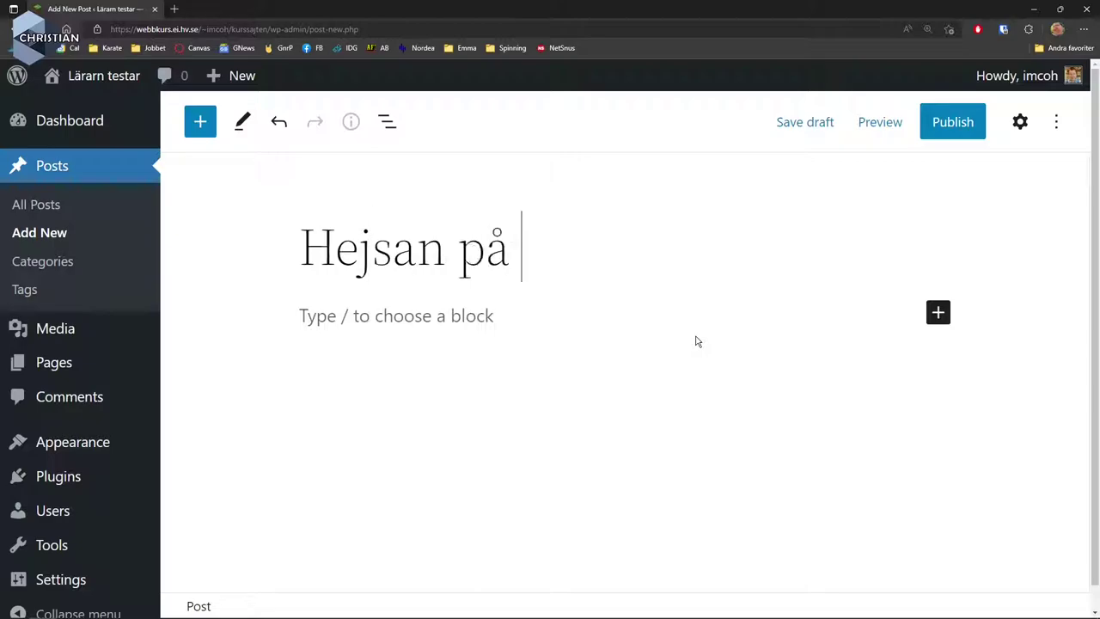
pyautogui.click(363, 316)
pyautogui.write('--bacon')
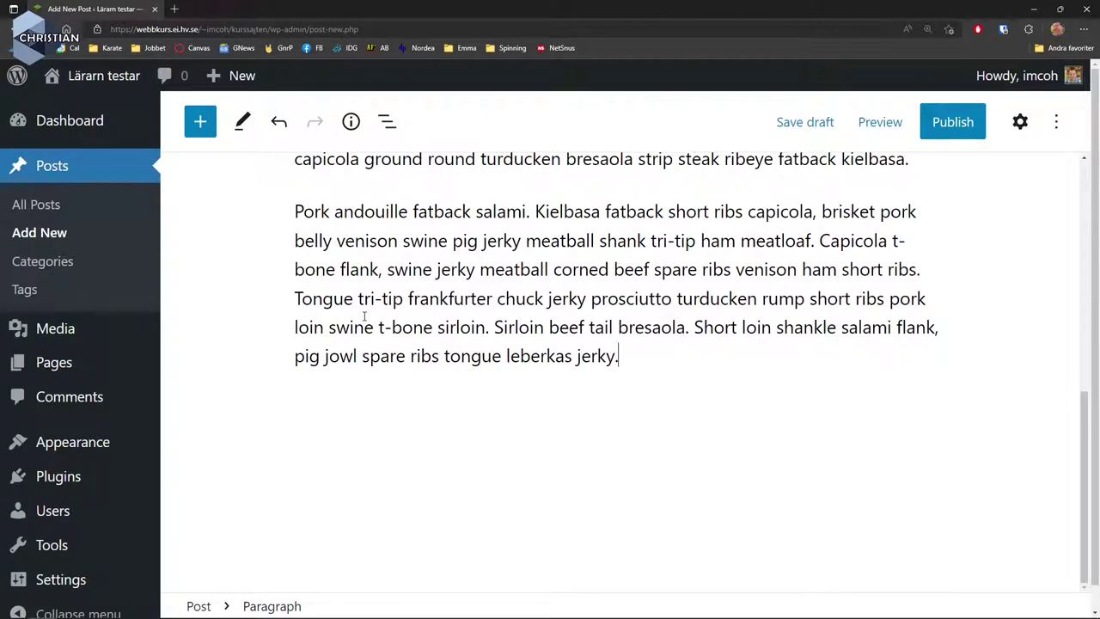
pyautogui.scroll(8, 515, 346)
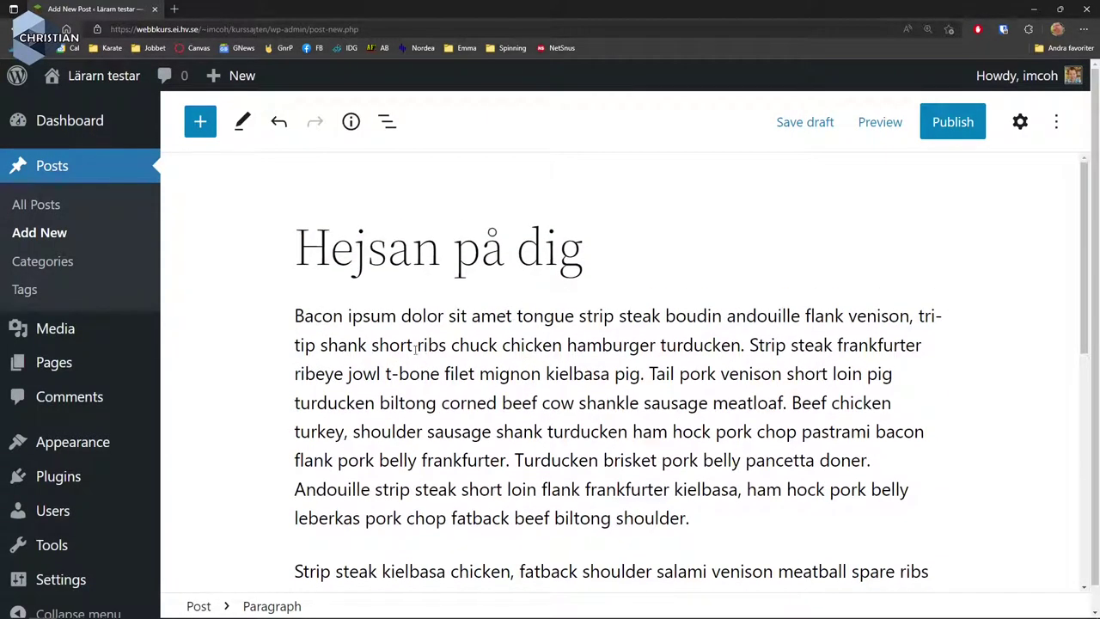
pyautogui.click(952, 122)
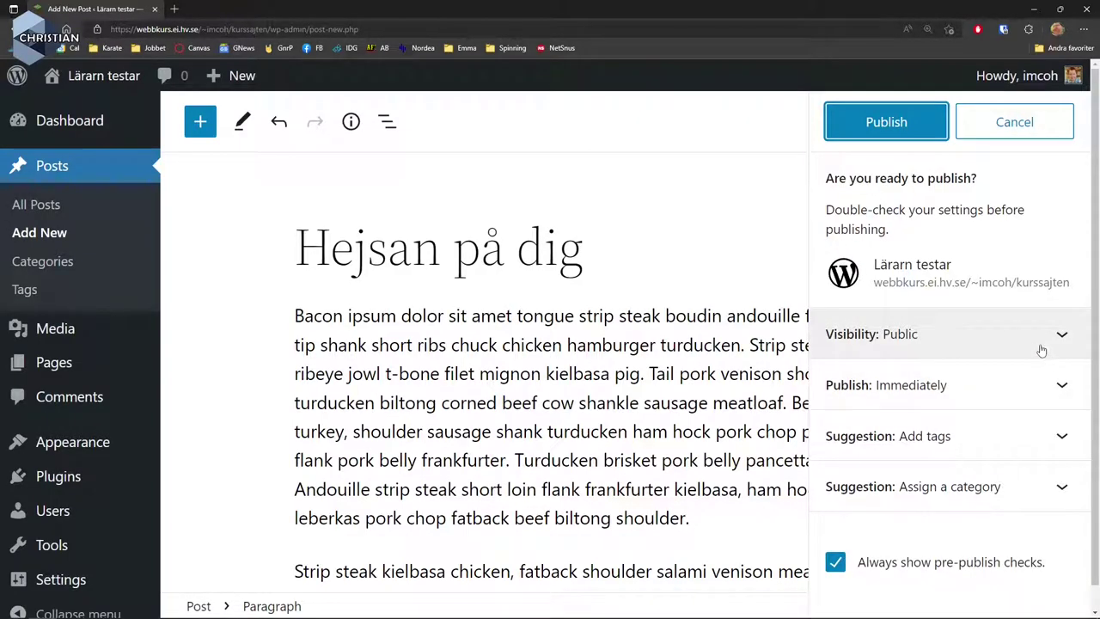
# Publish 'Hejsan på dig' with the publish date left at Immediately.
pyautogui.click(1024, 387)
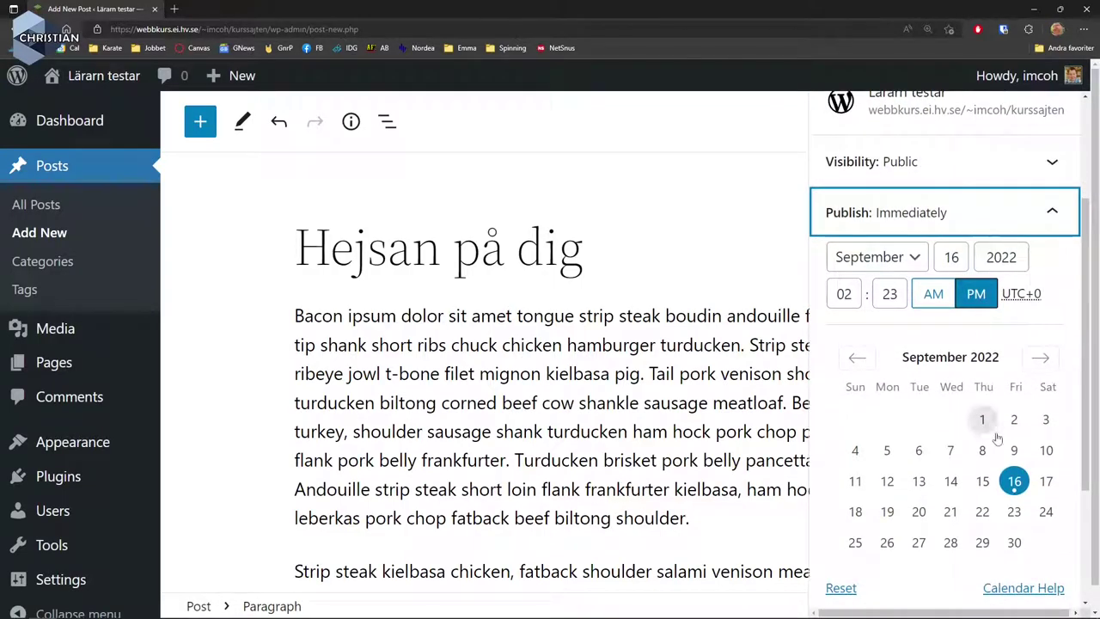
pyautogui.click(1045, 215)
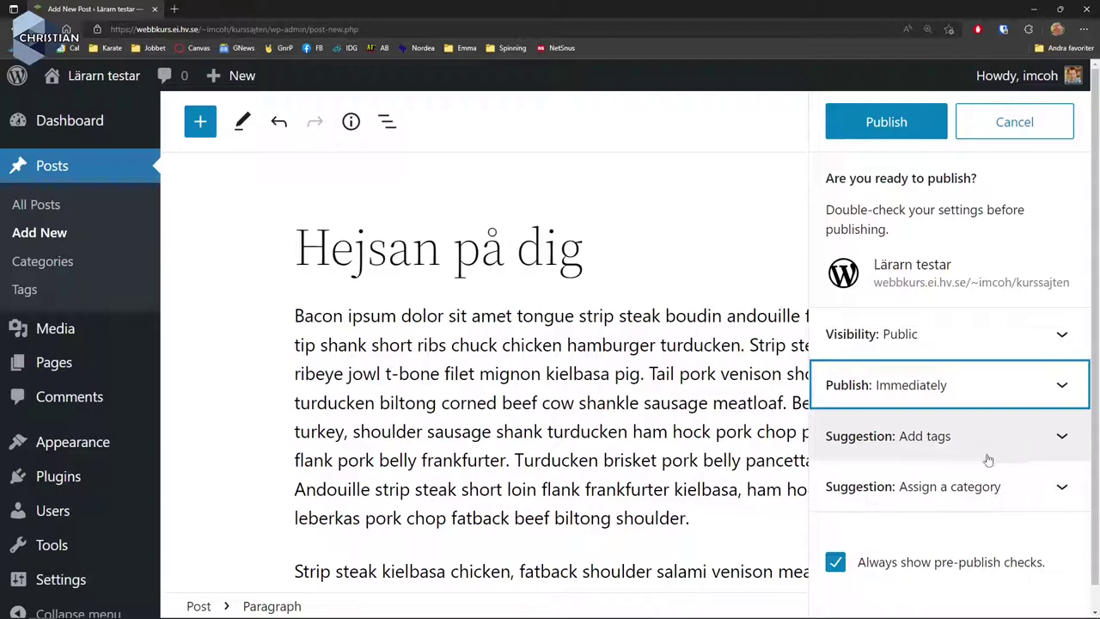
pyautogui.click(889, 126)
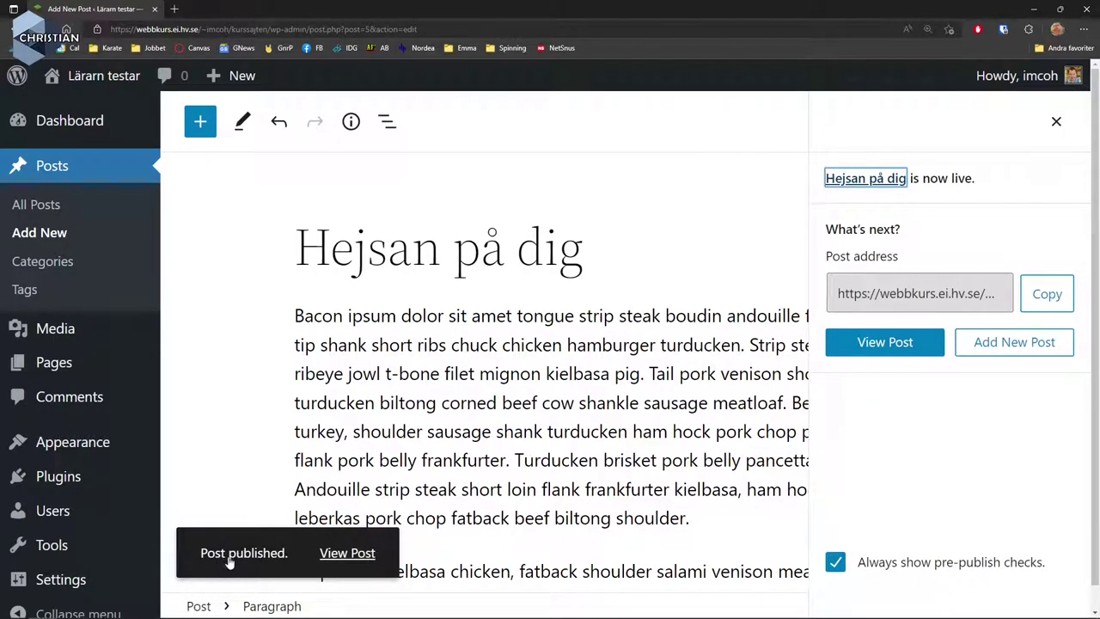
# View the published 'Hejsan på dig' post on the live site.
pyautogui.click(346, 553)
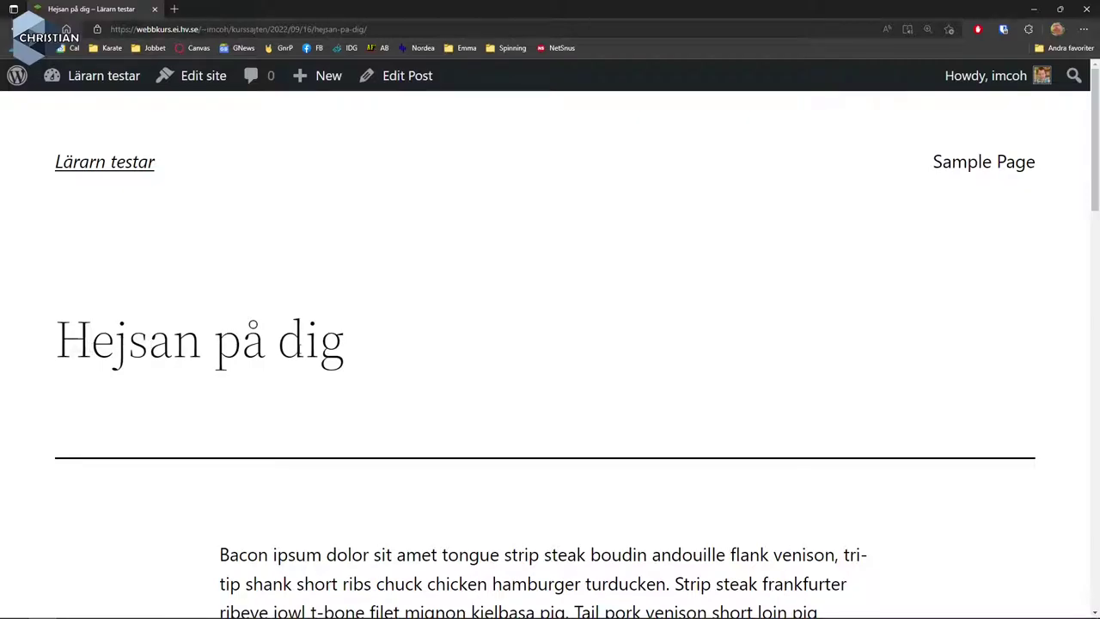
pyautogui.scroll(-15, 534, 386)
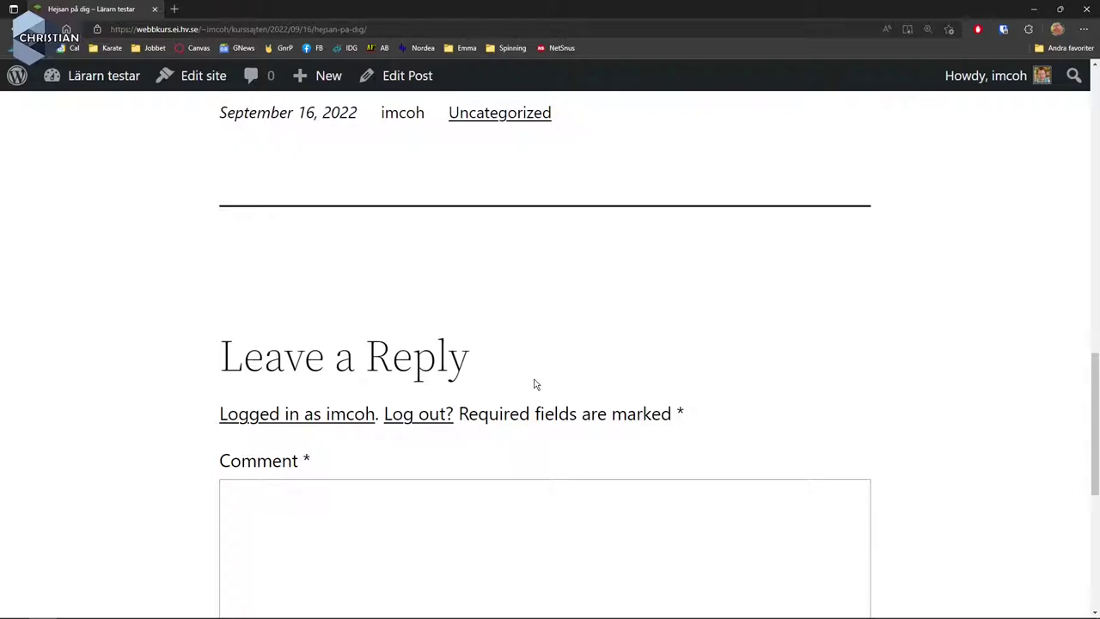
pyautogui.scroll(-3, 533, 384)
pyautogui.scroll(2, 530, 378)
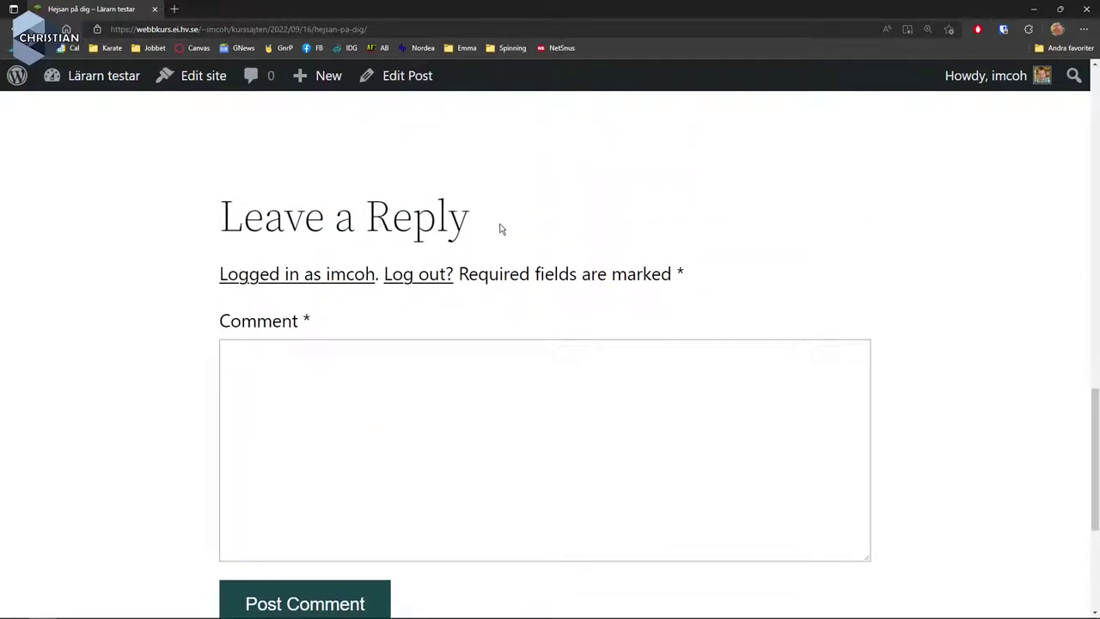
# Post the comment 'Trevlig post det där!' under Leave a Reply.
pyautogui.click(289, 378)
pyautogui.write('Trevlig post det där!')
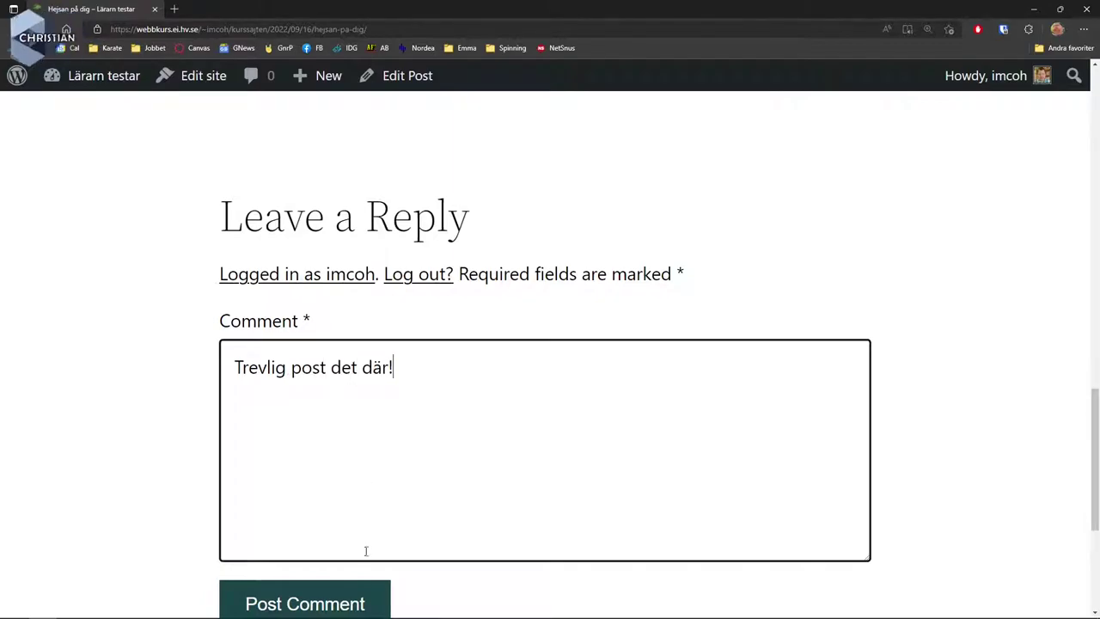
pyautogui.scroll(-2, 365, 540)
pyautogui.click(327, 474)
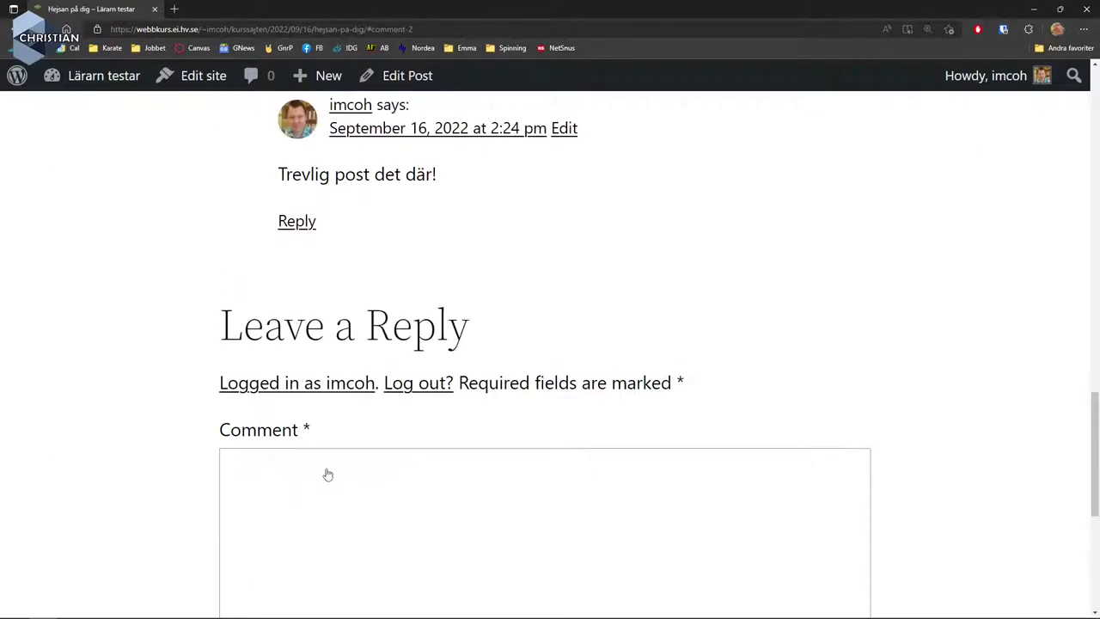
pyautogui.scroll(2, 714, 373)
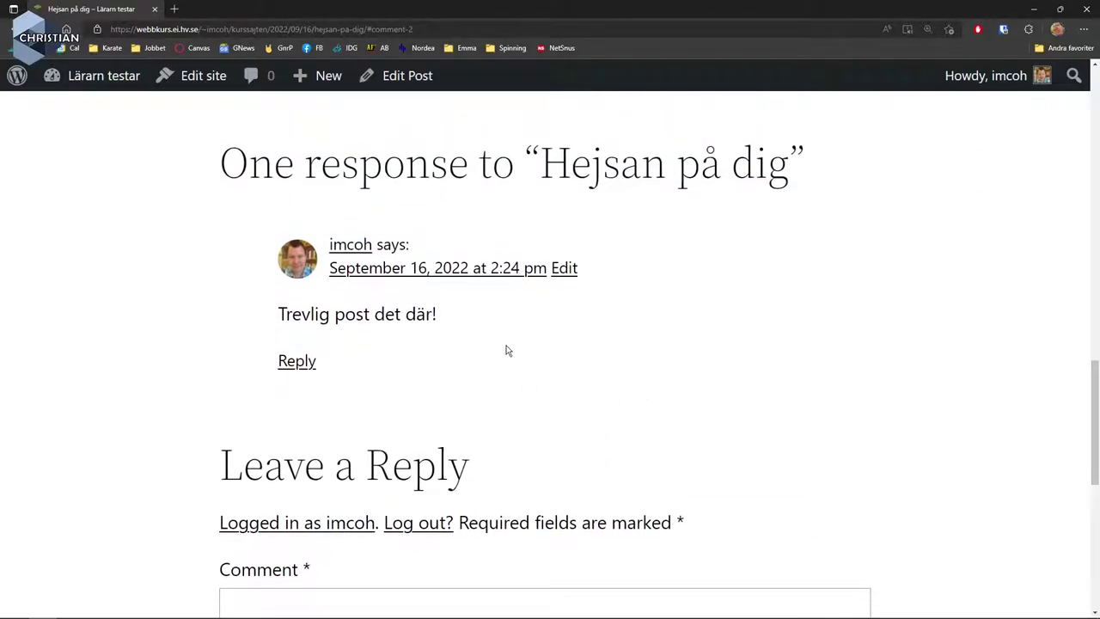
pyautogui.scroll(2, 507, 350)
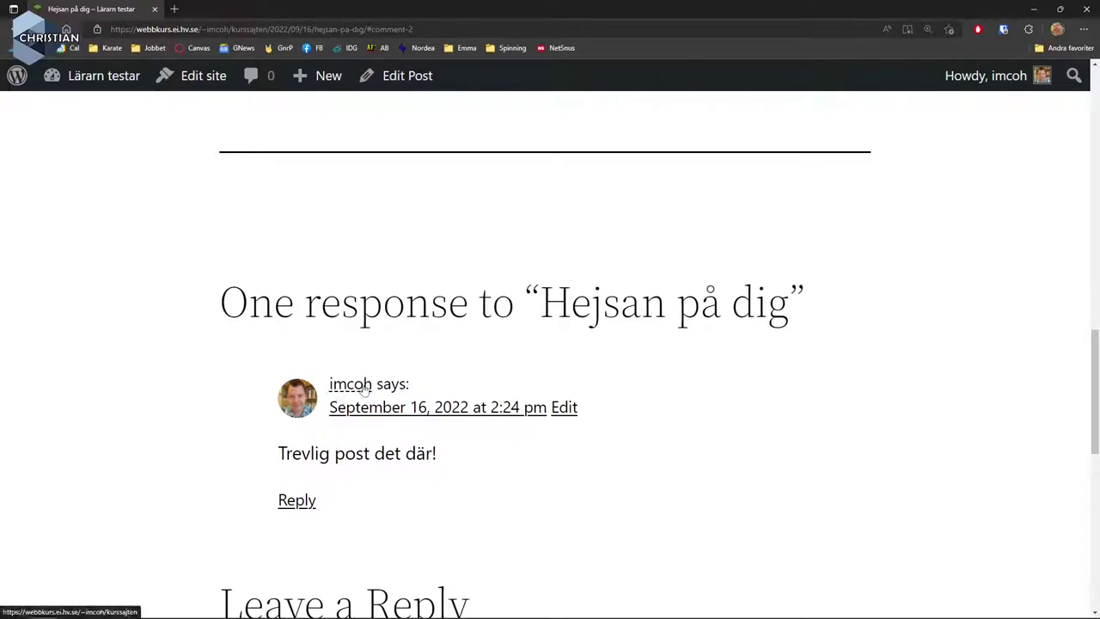
pyautogui.scroll(15, 777, 285)
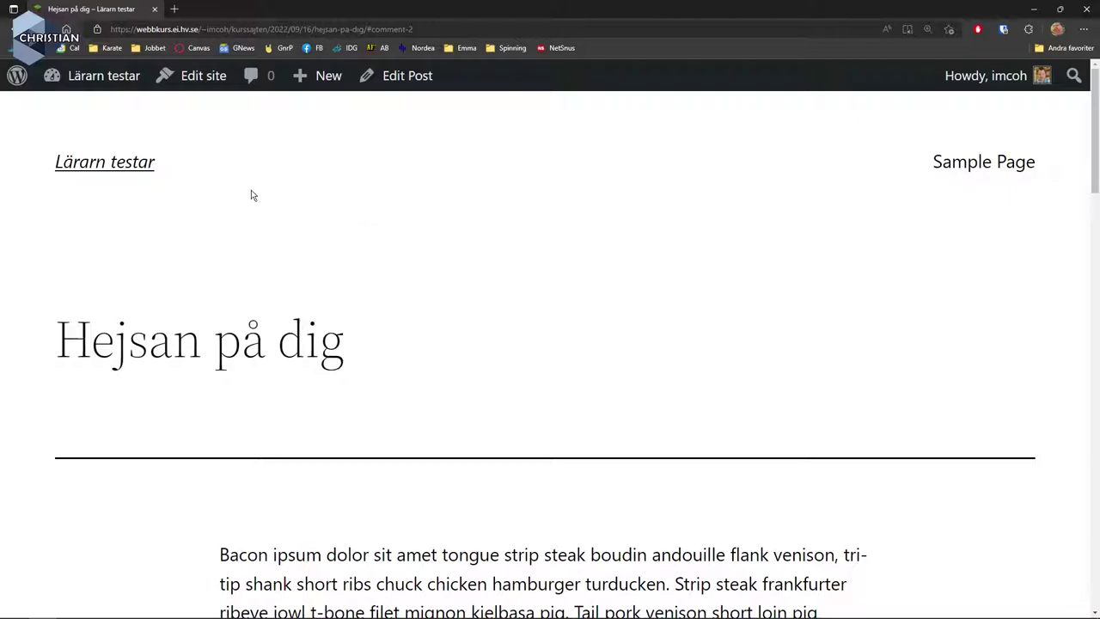
# Collapse the Site Health Status and Quick Draft boxes, then view Updates showing 6.0.2.
pyautogui.moveTo(116, 77)
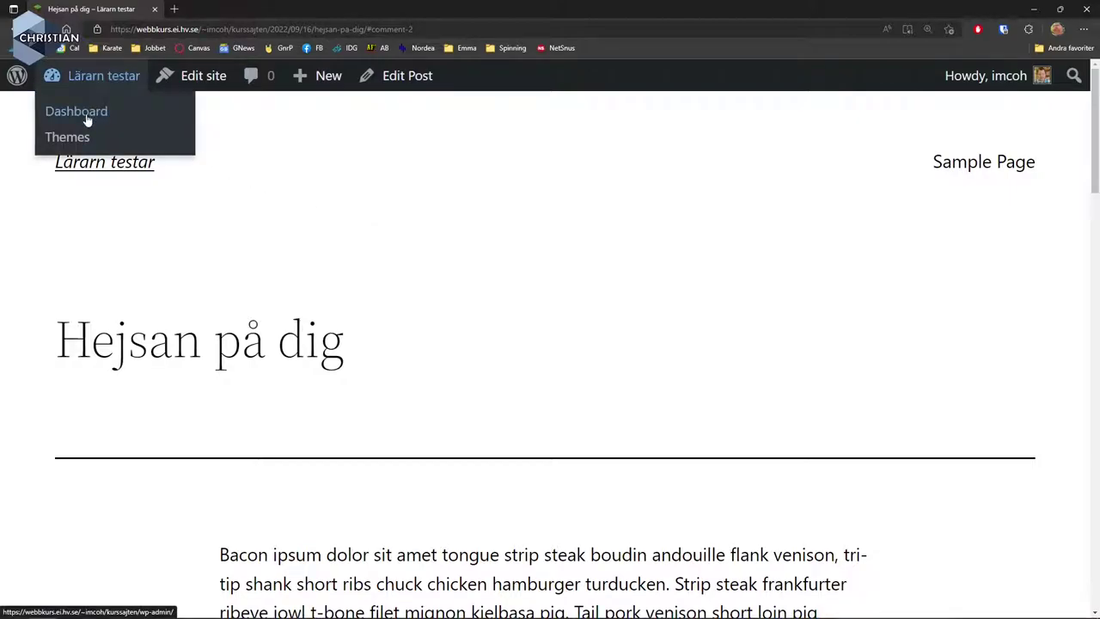
pyautogui.click(86, 120)
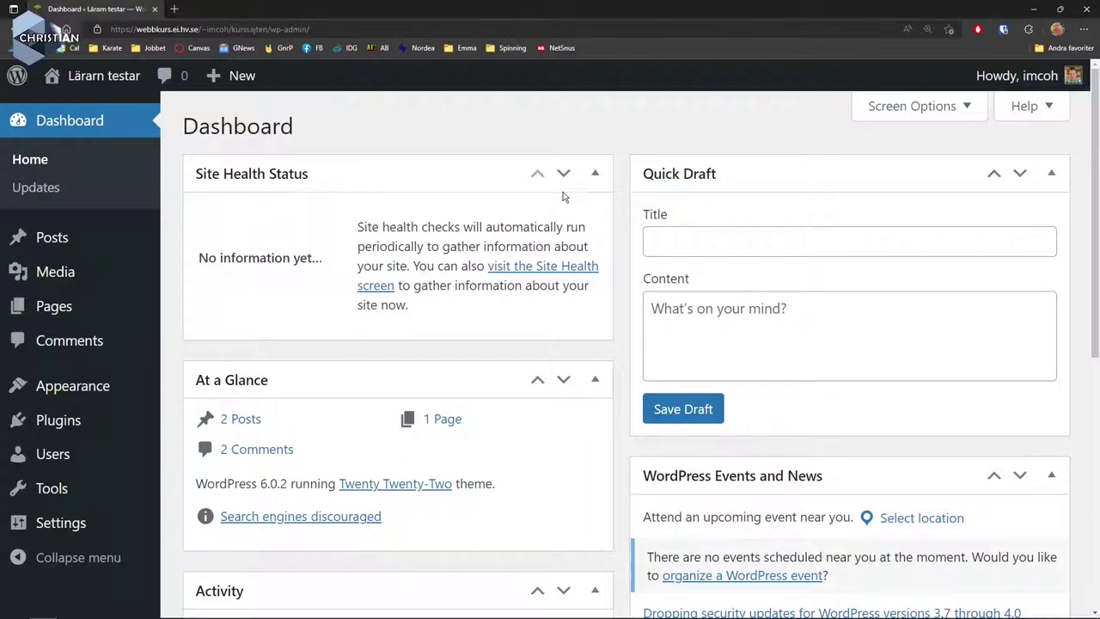
pyautogui.click(598, 176)
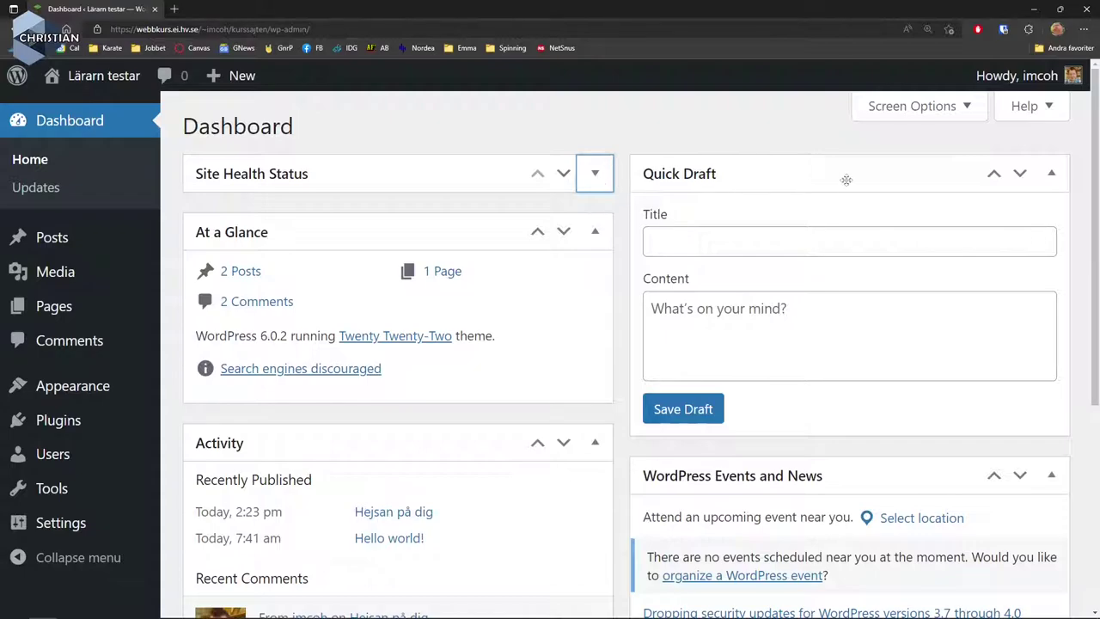
pyautogui.click(1051, 176)
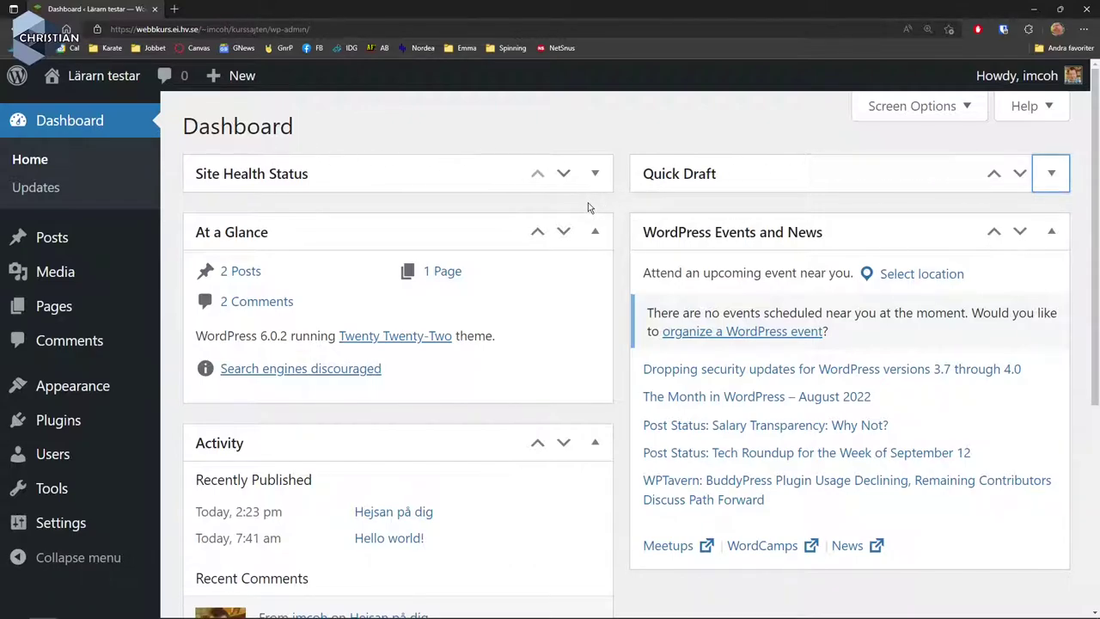
pyautogui.click(36, 188)
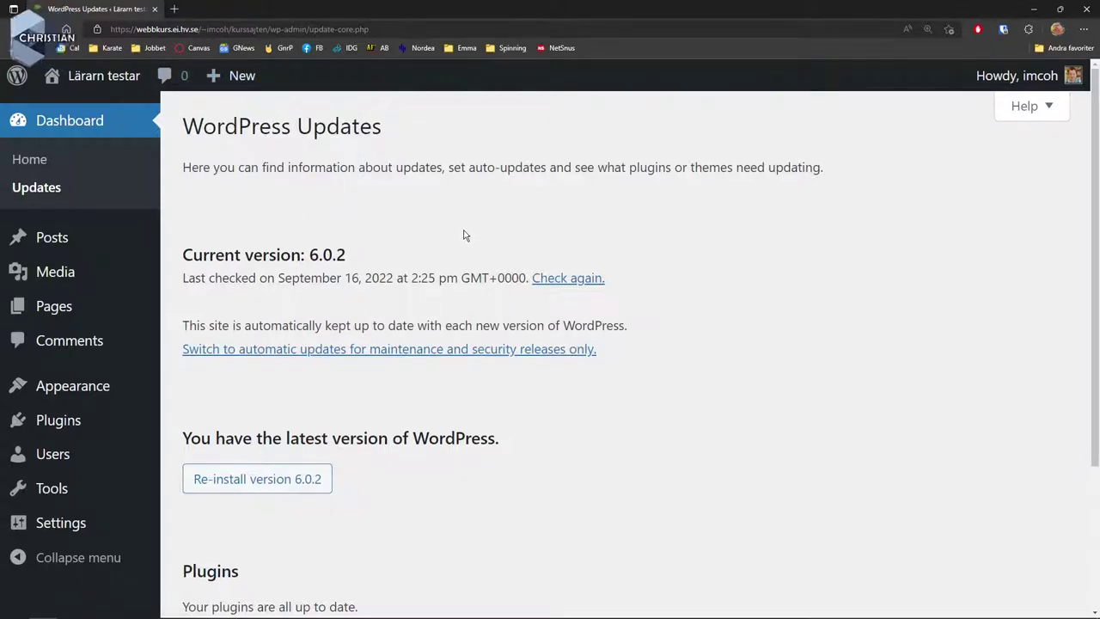
# Check the empty Media Library, then go to the All Pages list.
pyautogui.moveTo(89, 238)
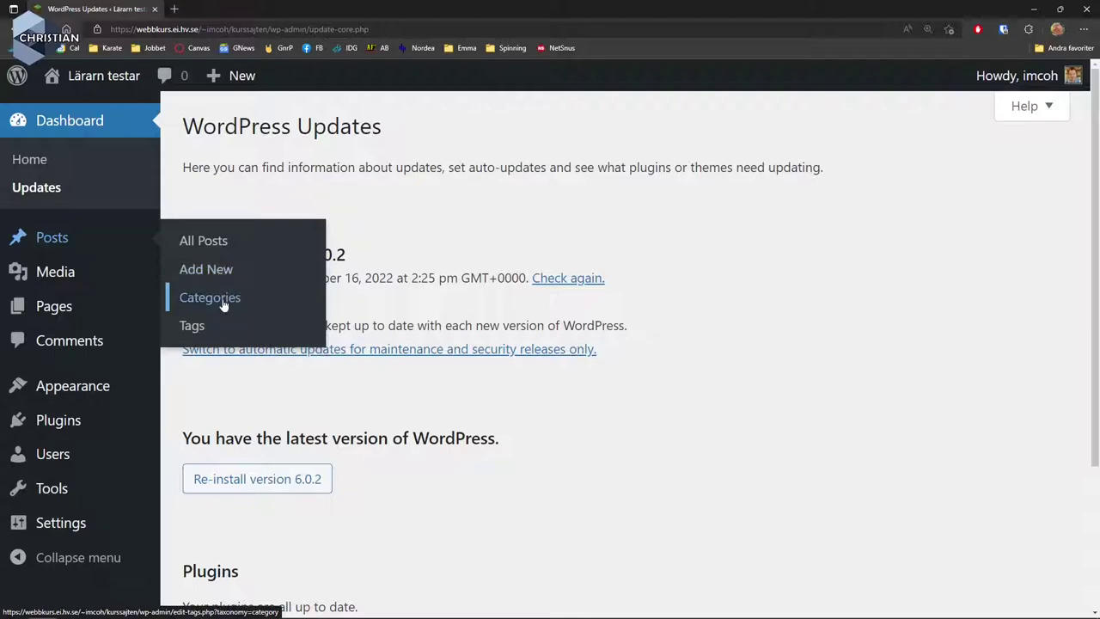
pyautogui.moveTo(84, 279)
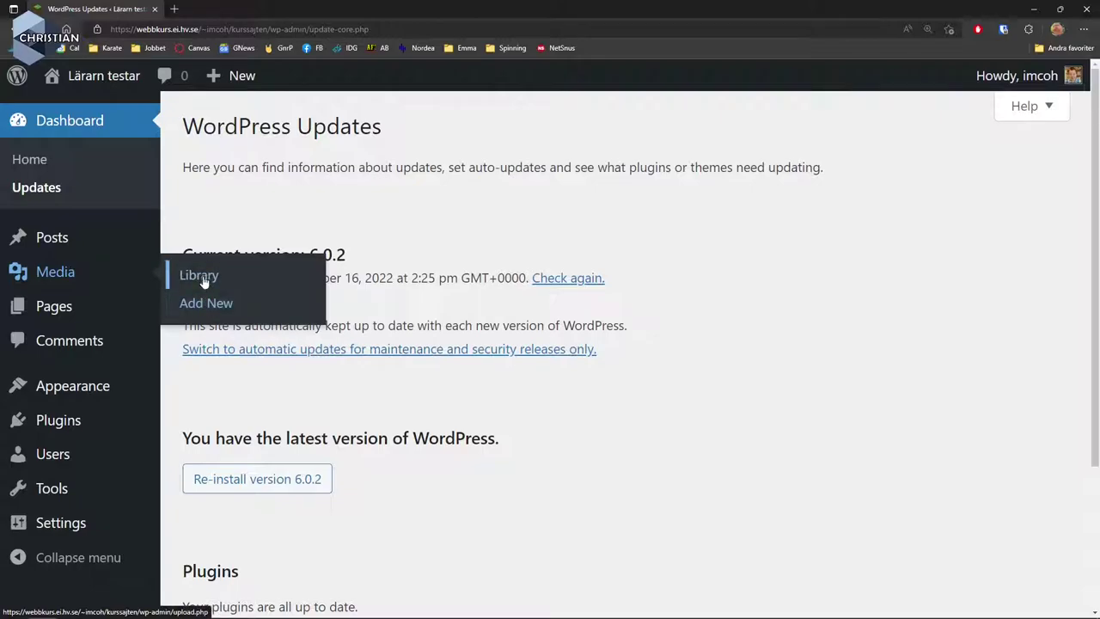
pyautogui.click(205, 282)
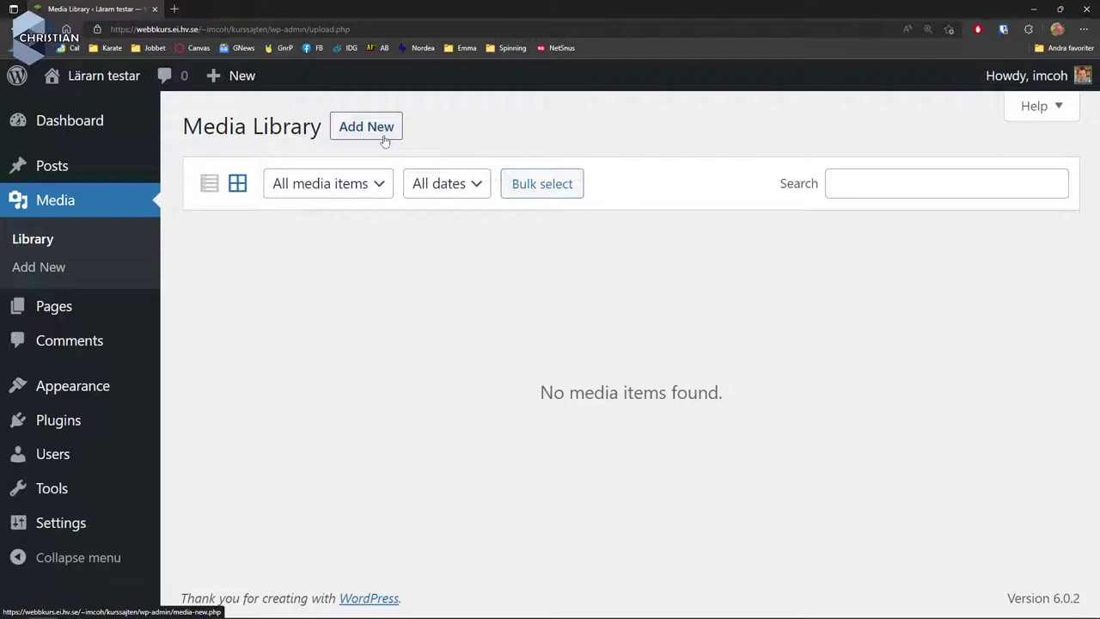
pyautogui.moveTo(104, 313)
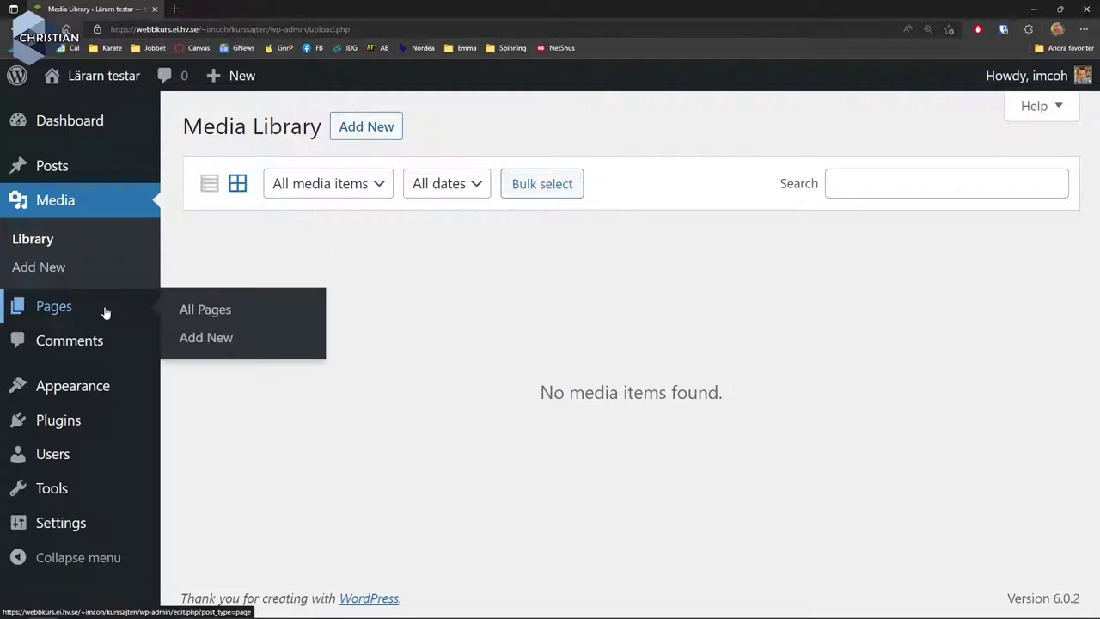
pyautogui.click(202, 310)
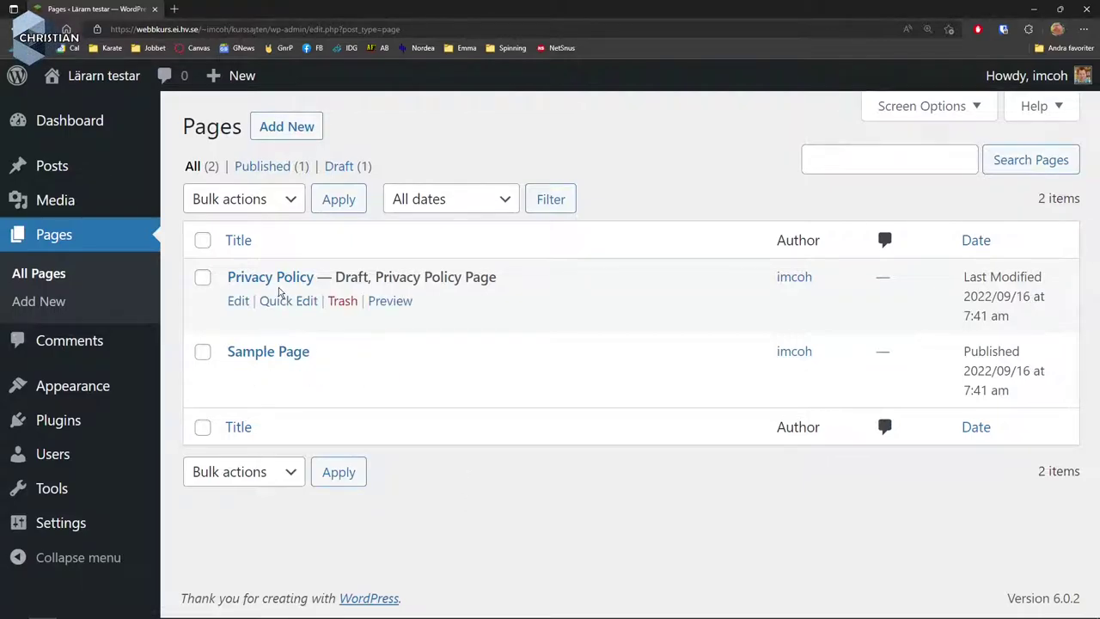
# Trash the Privacy Policy draft, leaving Sample Page, then begin a new page.
pyautogui.click(342, 302)
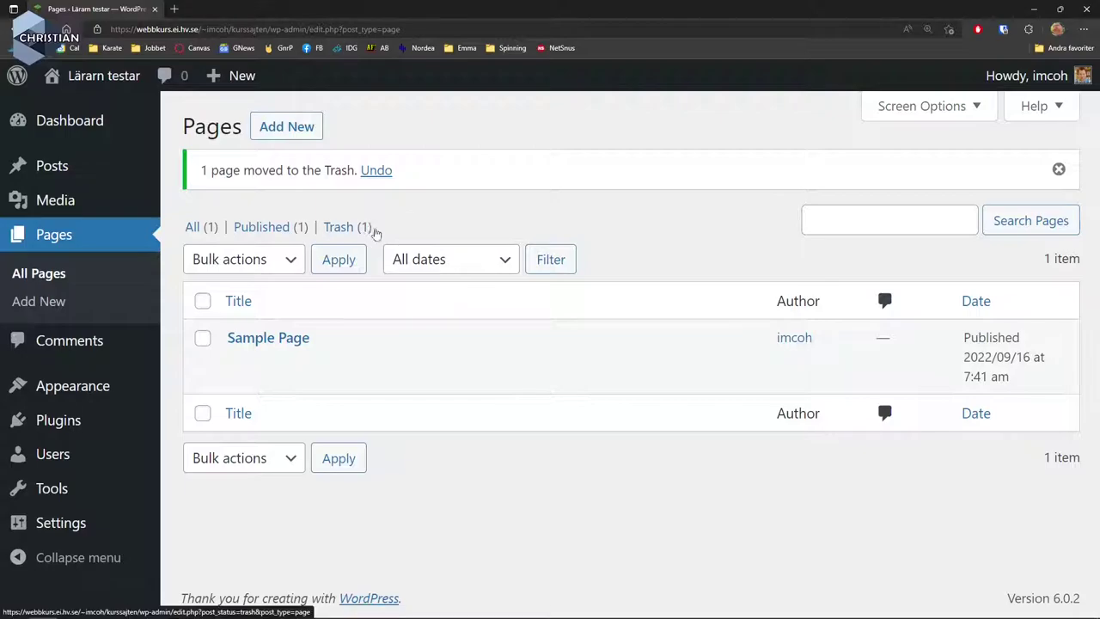
pyautogui.click(295, 129)
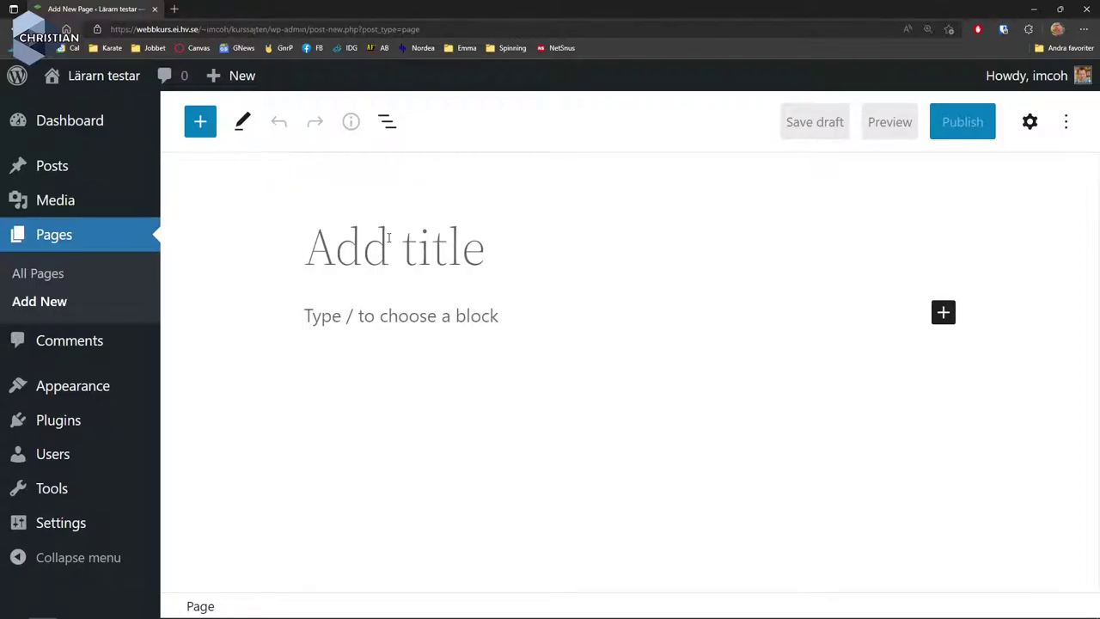
# Title the page 'Min Sida', generate bacon ipsum text, and delete the last paragraph.
pyautogui.write('Min')
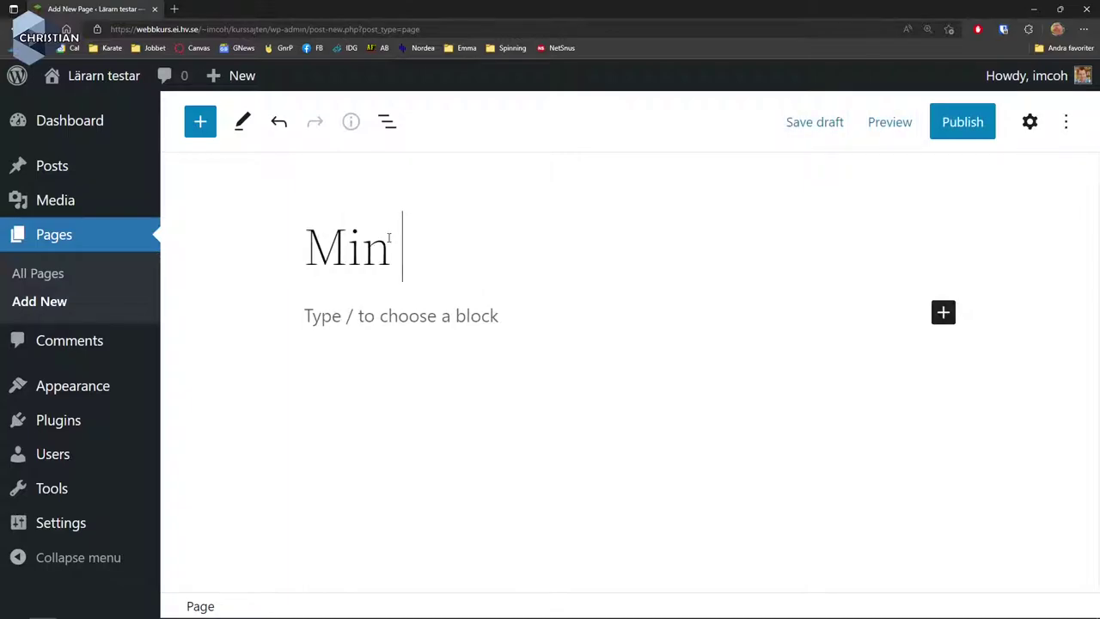
pyautogui.write(' Sida')
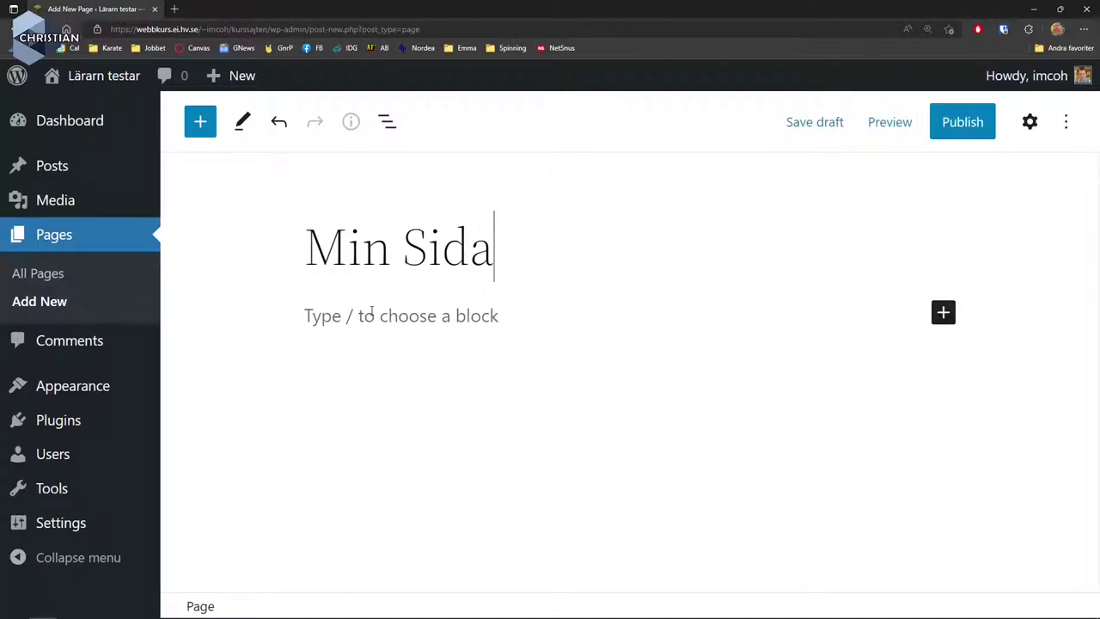
pyautogui.click(372, 316)
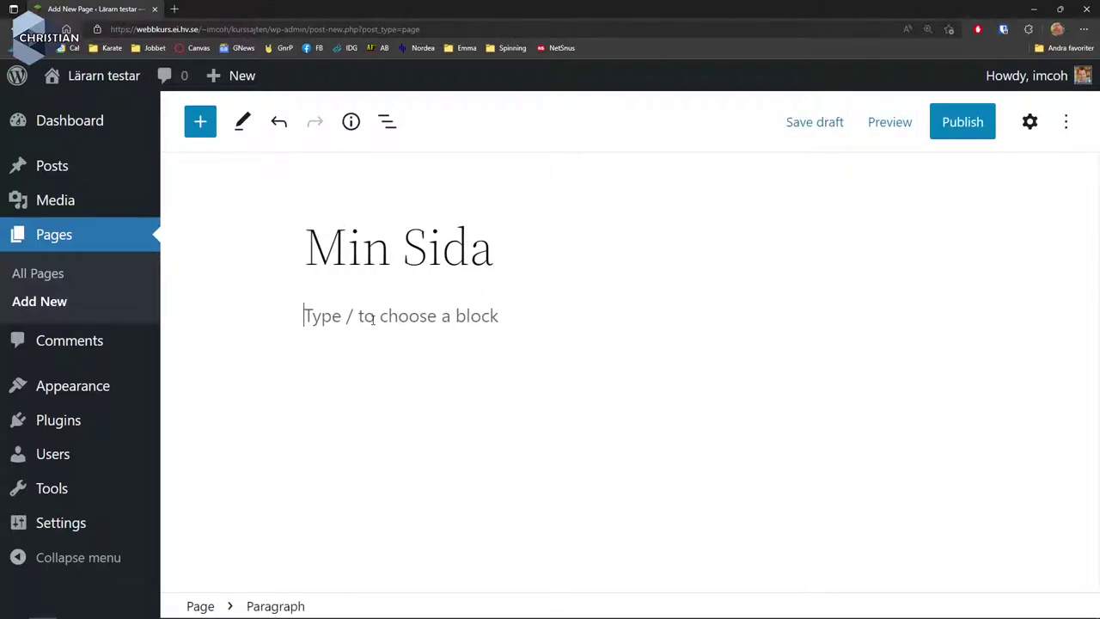
pyautogui.write('--bacon')
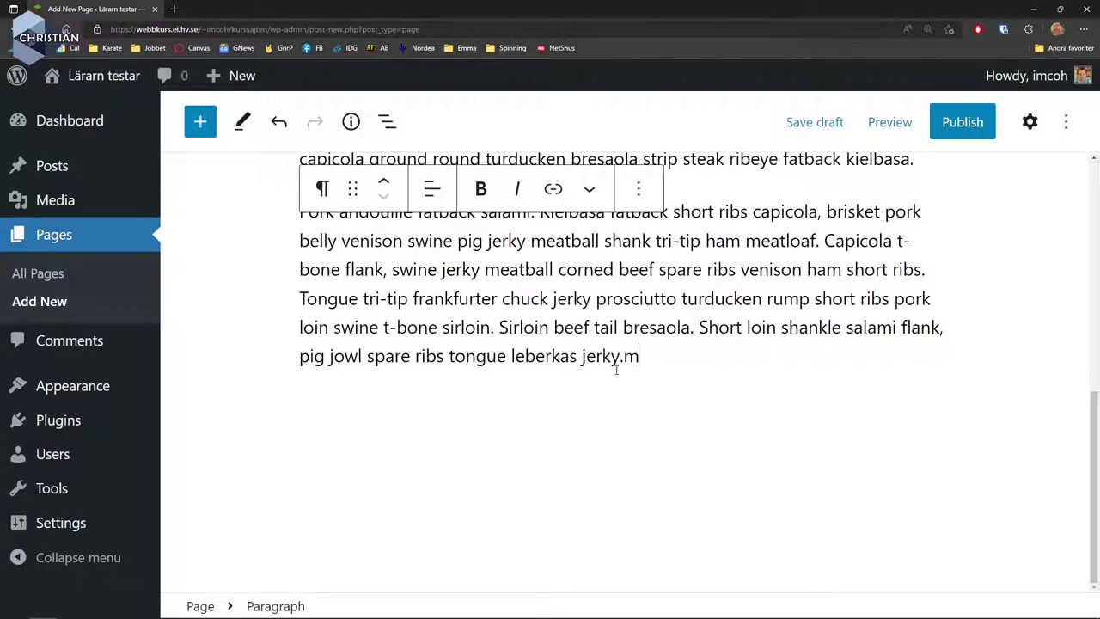
pyautogui.moveTo(643, 356); pyautogui.dragTo(288, 224)
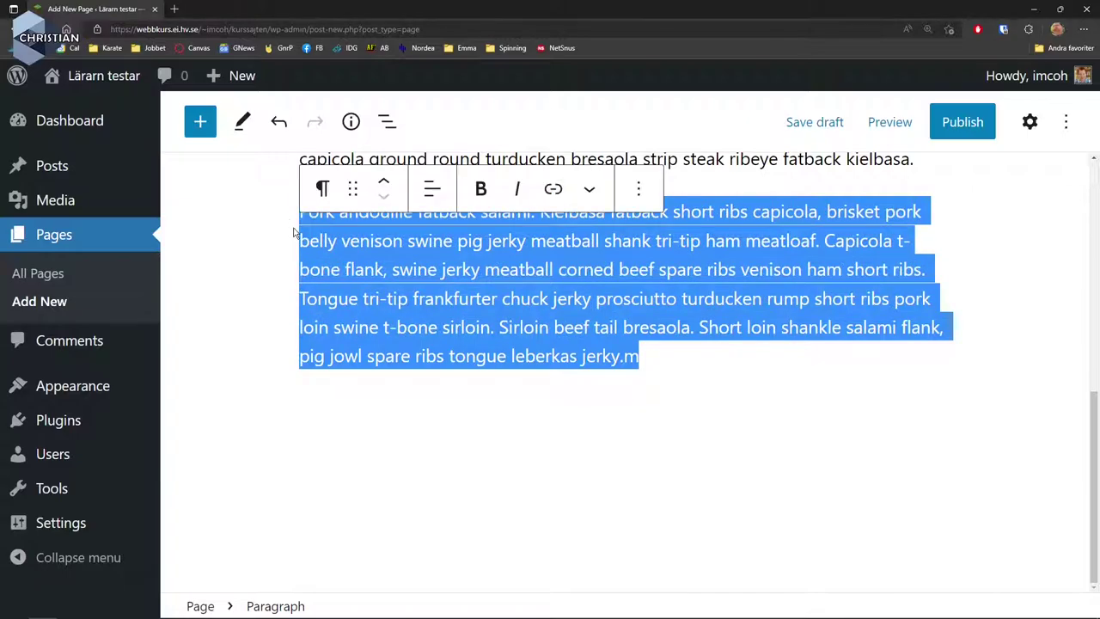
pyautogui.press('BackSpace')
# Place the cursor in the first paragraph at the word 'prosciutto'.
pyautogui.scroll(4, 519, 297)
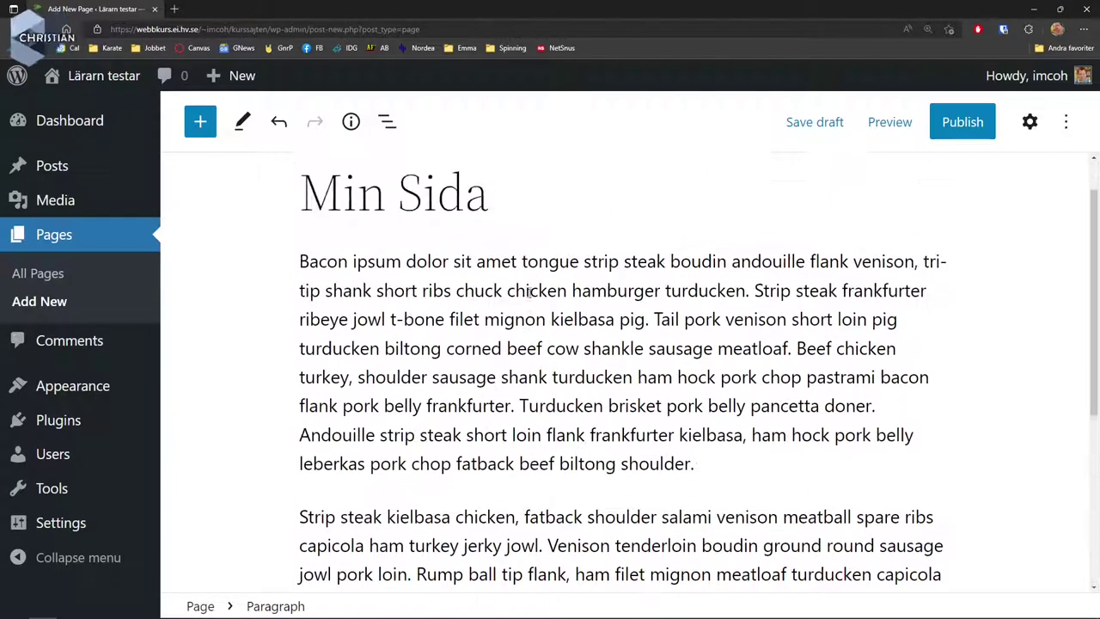
pyautogui.scroll(-1, 519, 297)
pyautogui.scroll(2, 394, 242)
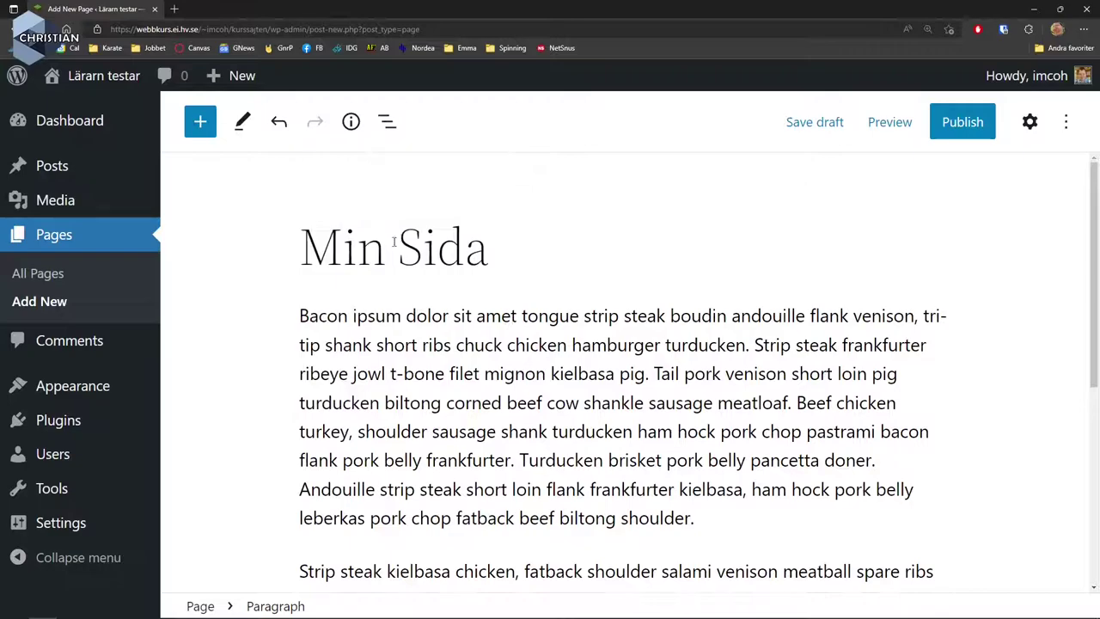
pyautogui.click(620, 397)
pyautogui.scroll(-5, 617, 389)
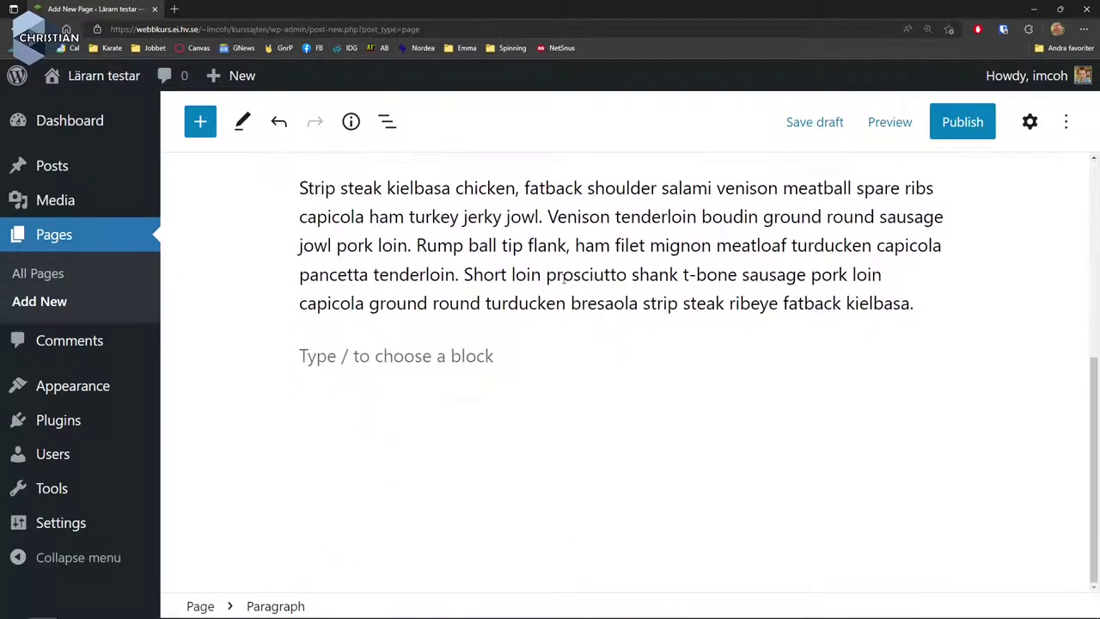
pyautogui.click(561, 274)
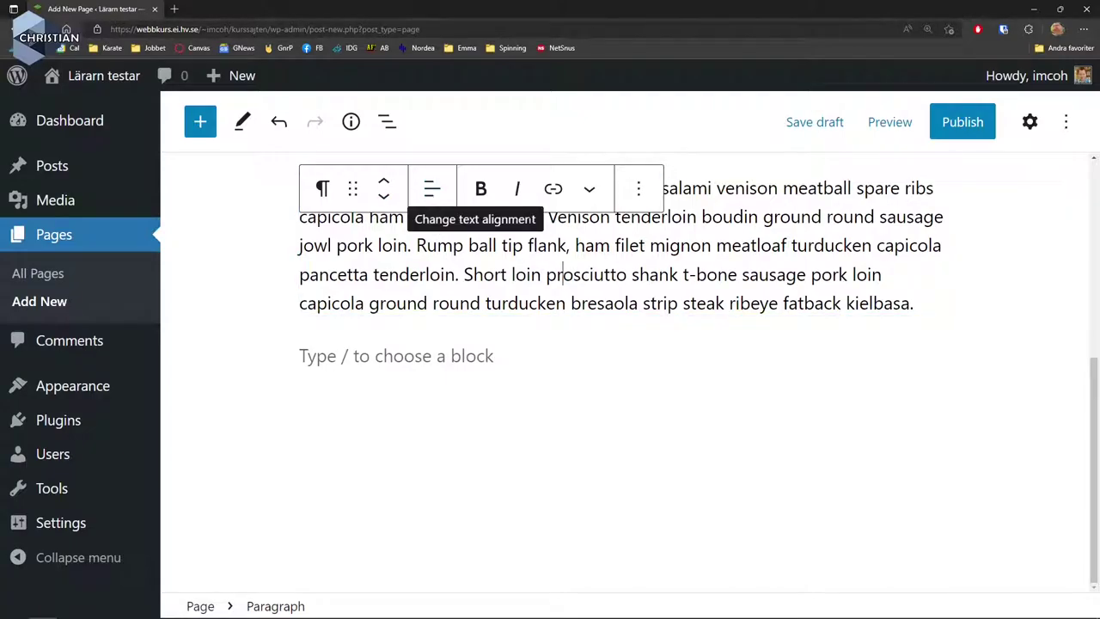
# Make 'prosciutto' bold and 'Short' italic in the paragraph.
pyautogui.doubleClick(591, 273)
pyautogui.click(480, 189)
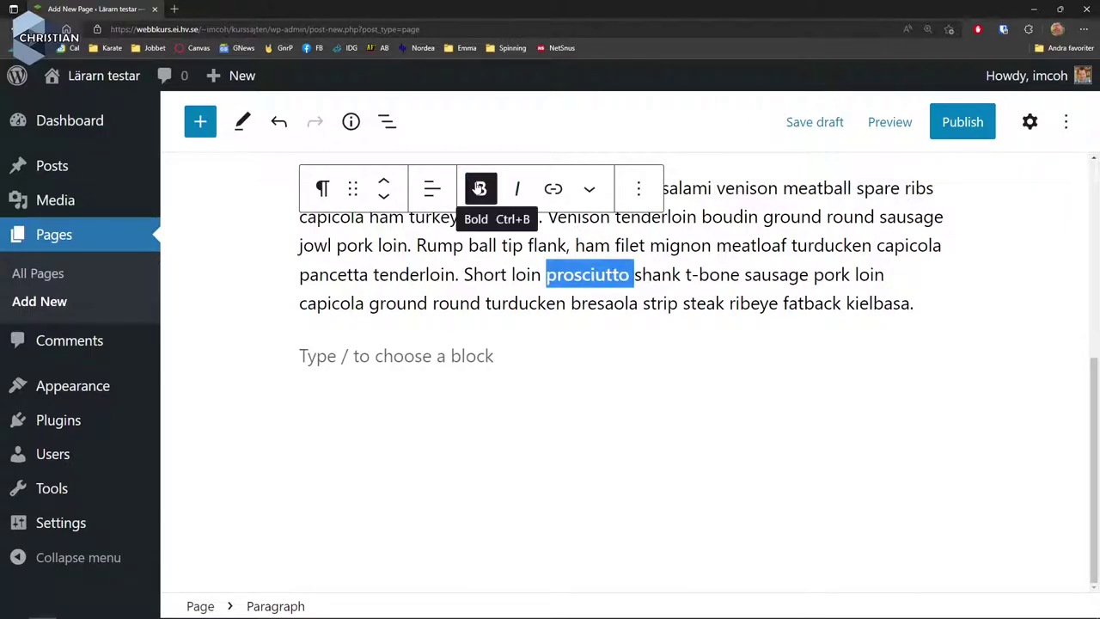
pyautogui.doubleClick(477, 273)
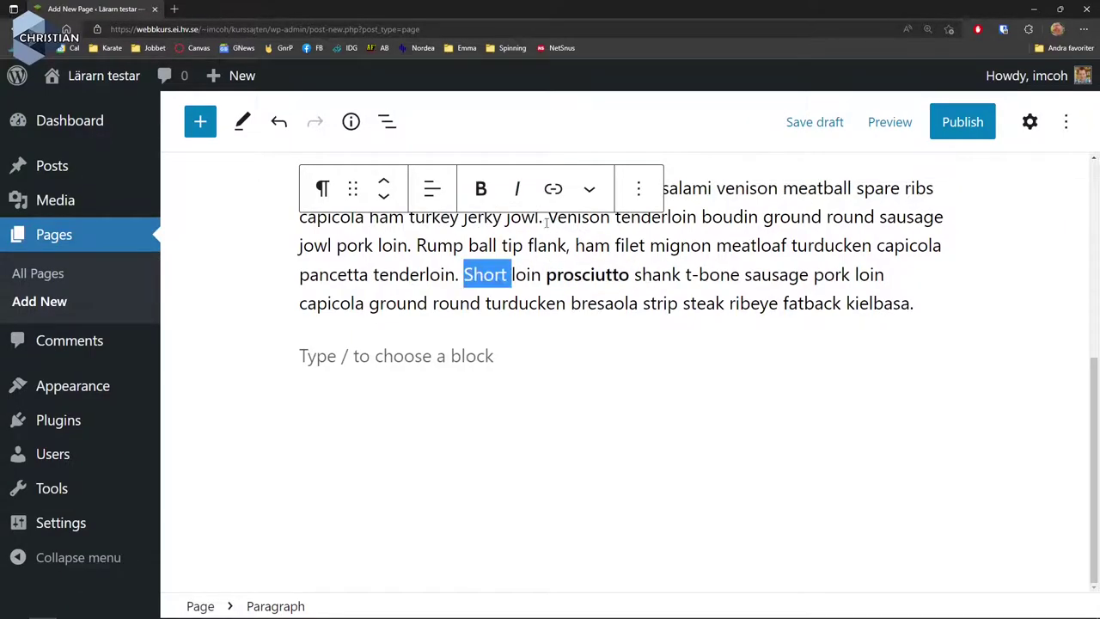
pyautogui.click(517, 189)
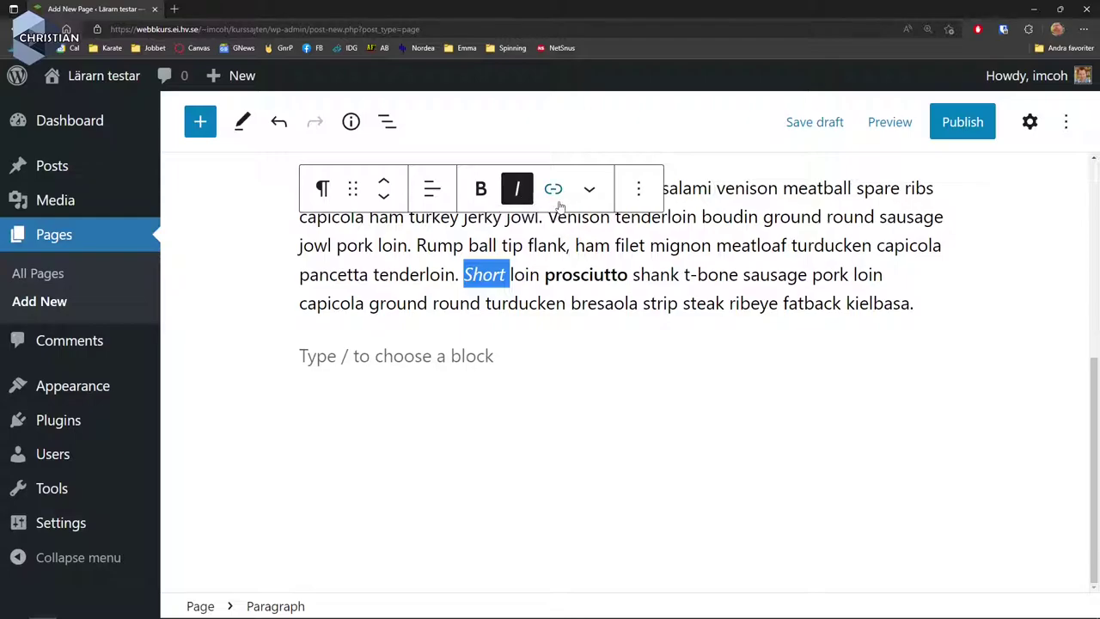
pyautogui.doubleClick(683, 246)
pyautogui.click(549, 190)
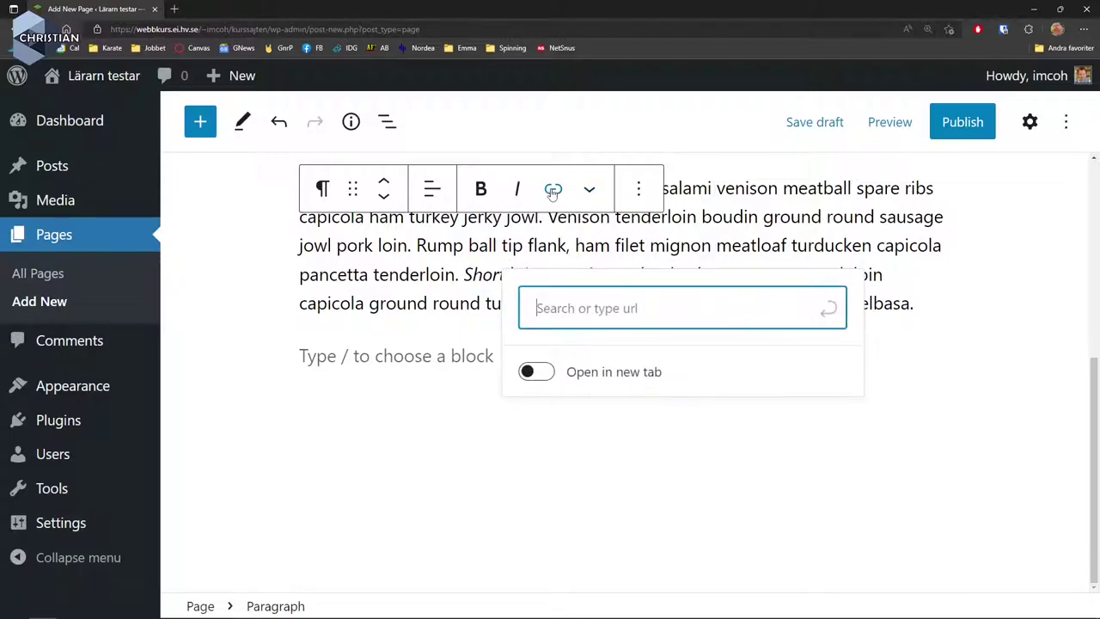
pyautogui.write('https://www.')
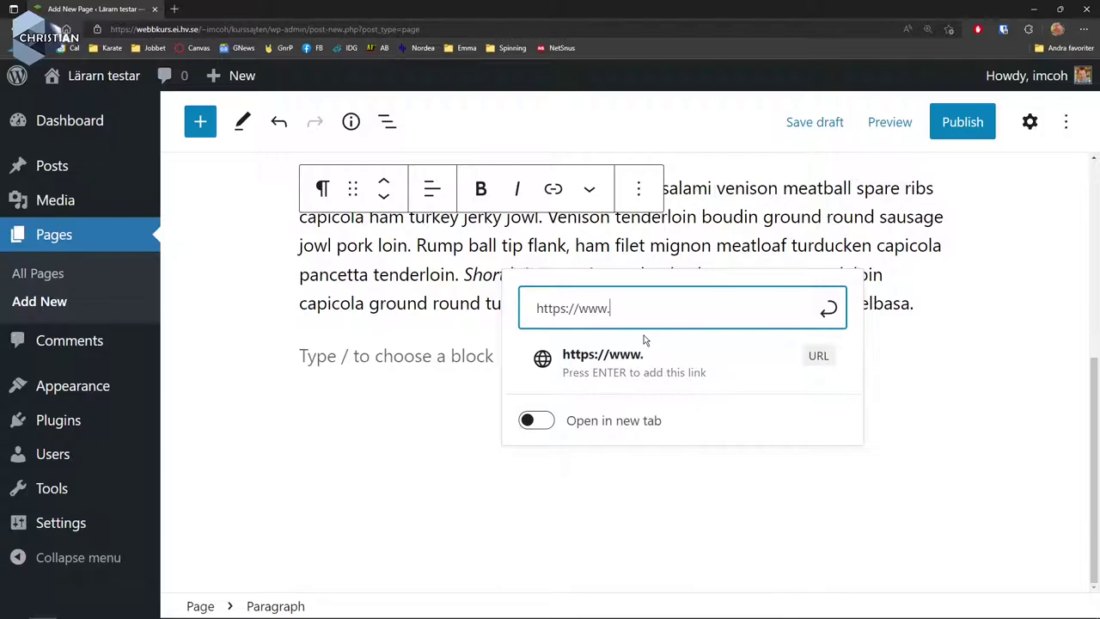
pyautogui.write('hv.se')
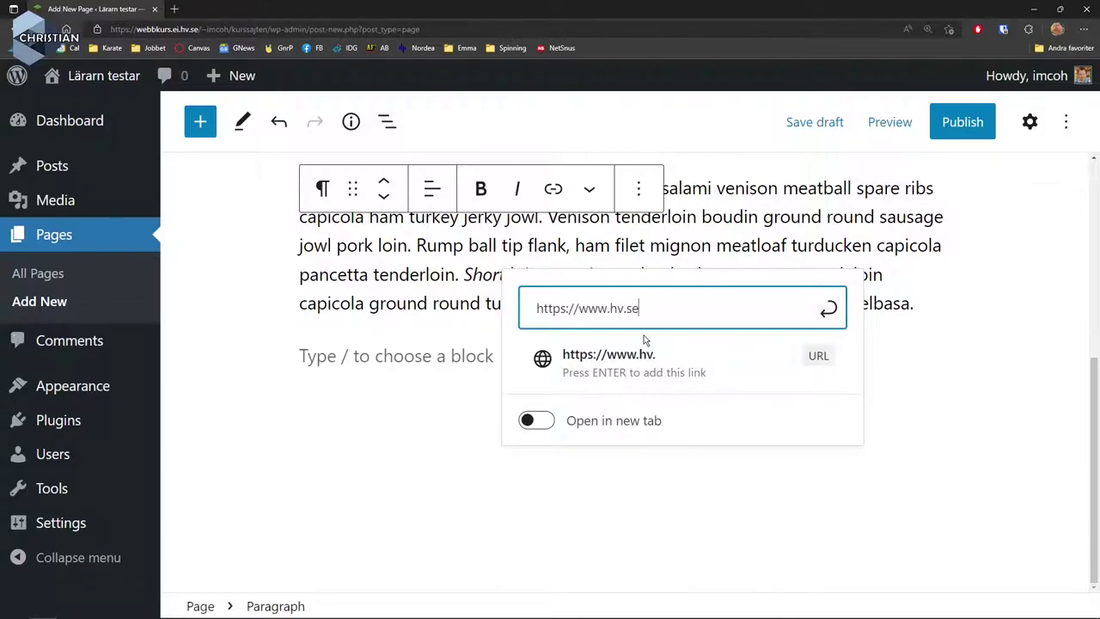
pyautogui.press('Return')
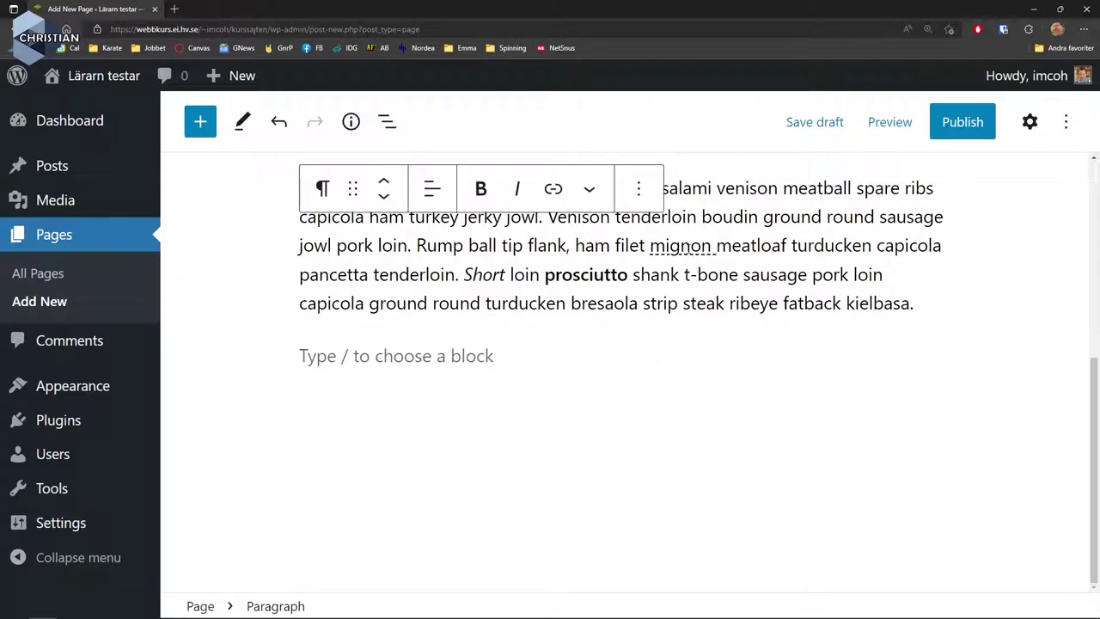
# Select 'ground', look through the paragraph block's extra options, then deselect the paragraph.
pyautogui.doubleClick(792, 217)
pyautogui.click(639, 188)
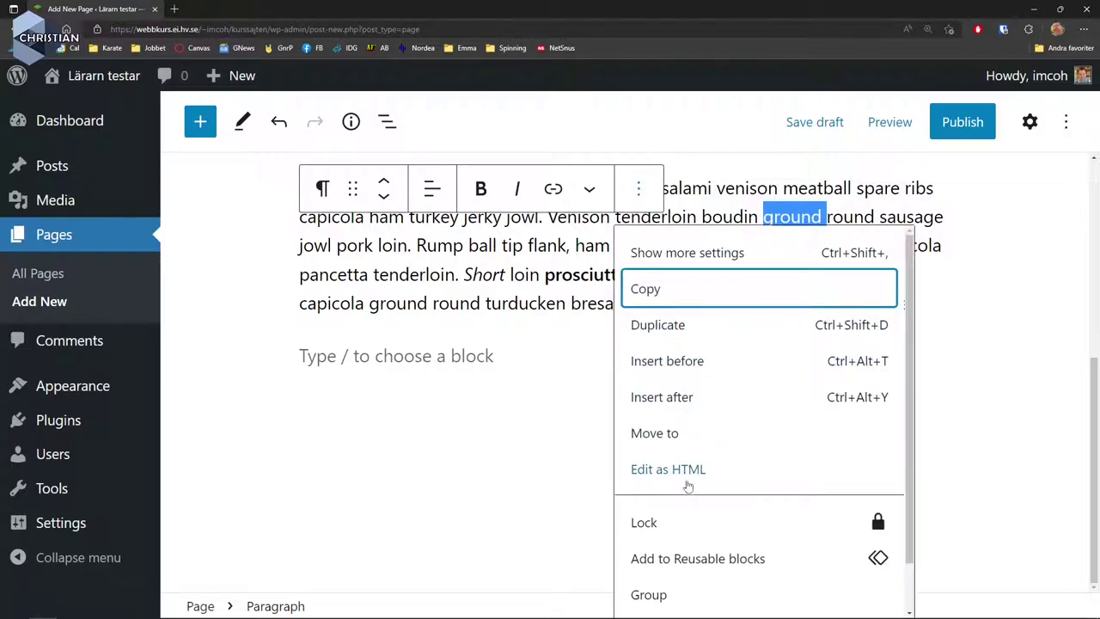
pyautogui.scroll(-1, 713, 520)
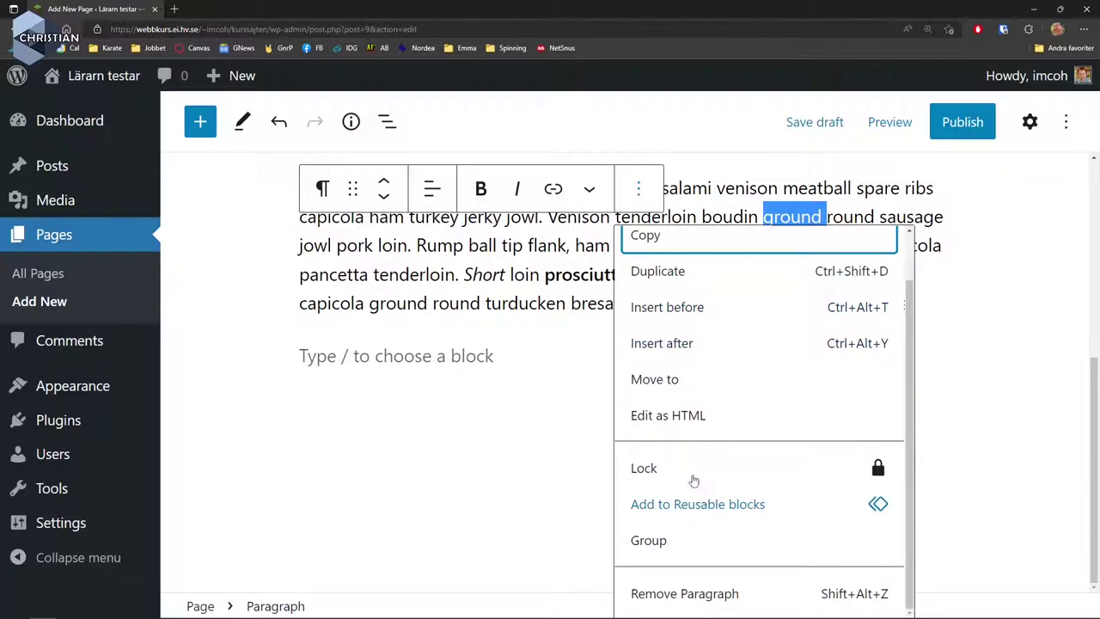
pyautogui.click(519, 303)
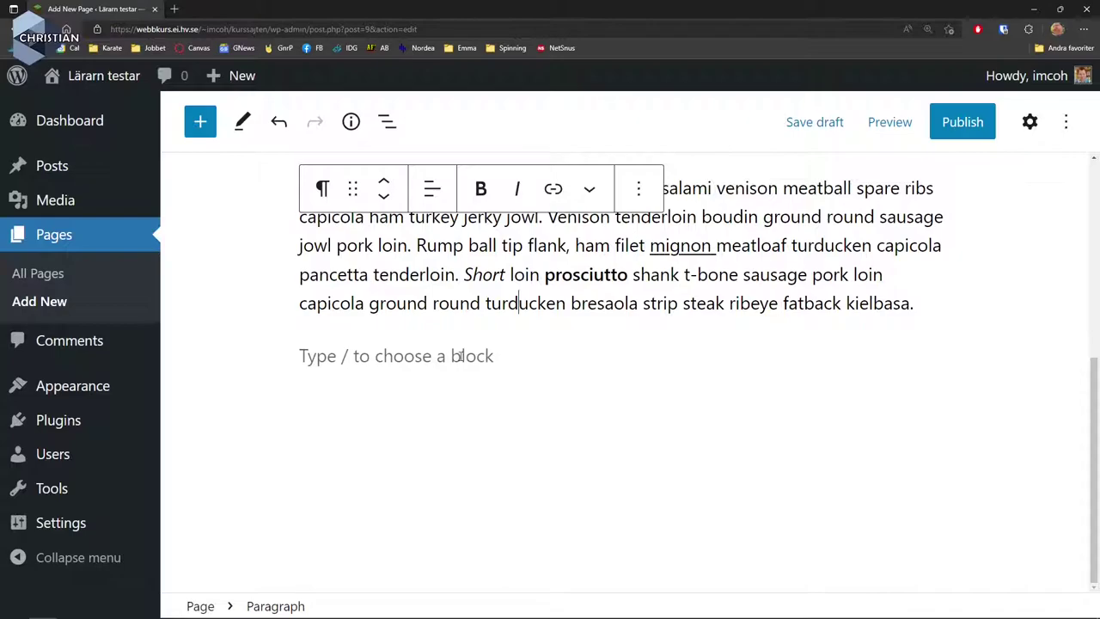
pyautogui.click(435, 356)
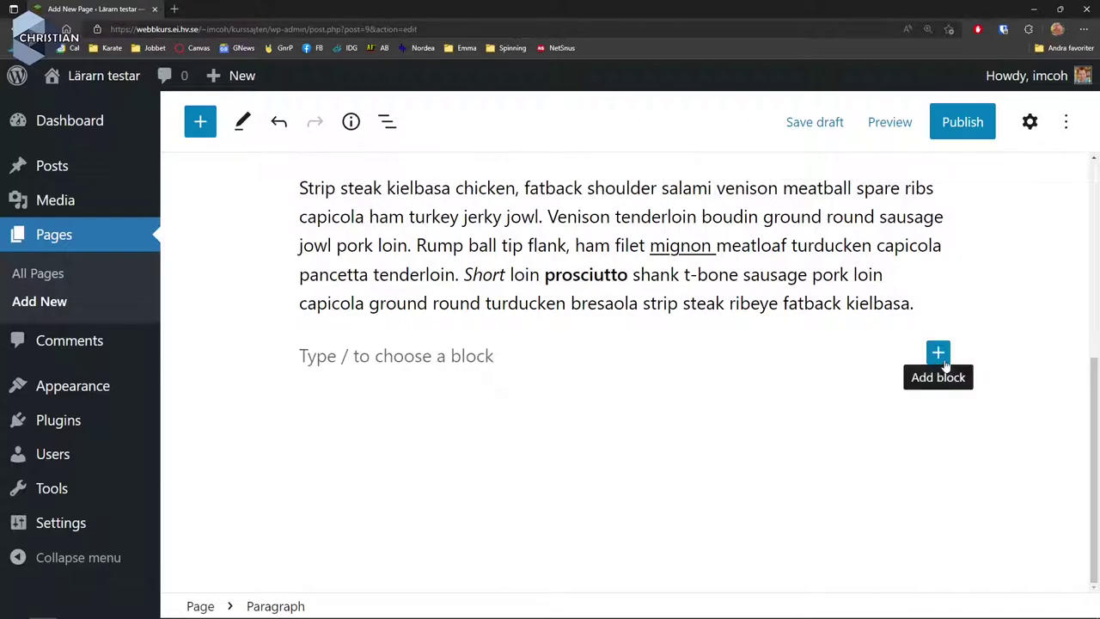
# Open the full block library from the empty block's inserter.
pyautogui.click(938, 354)
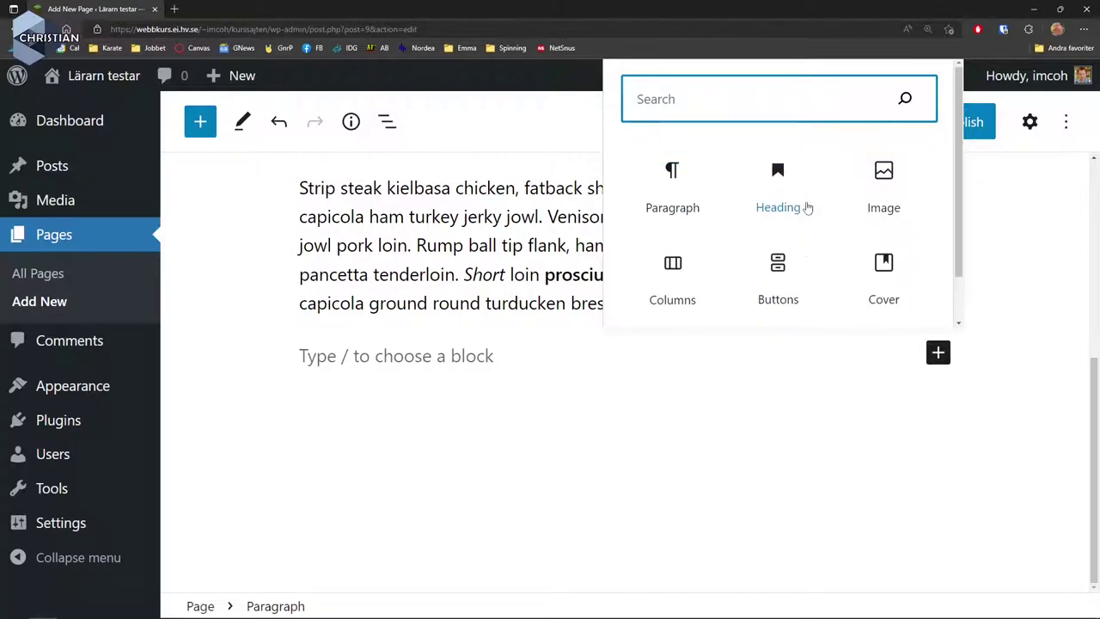
pyautogui.scroll(-1, 798, 268)
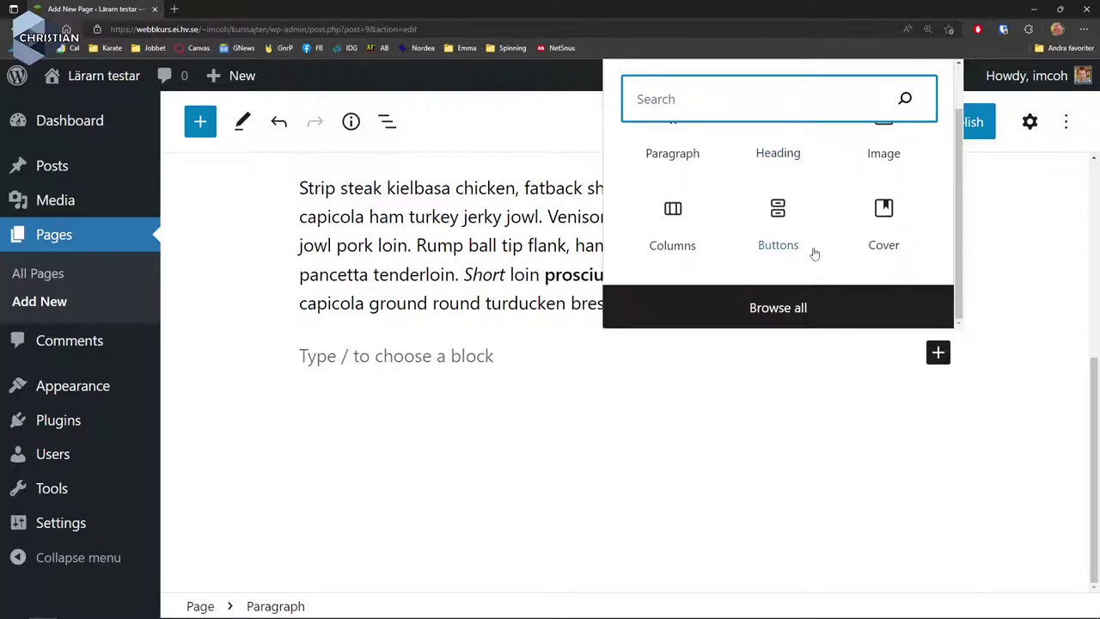
pyautogui.click(809, 300)
# Scroll through the block categories down to the widget, theme and embed blocks.
pyautogui.moveTo(400, 364)
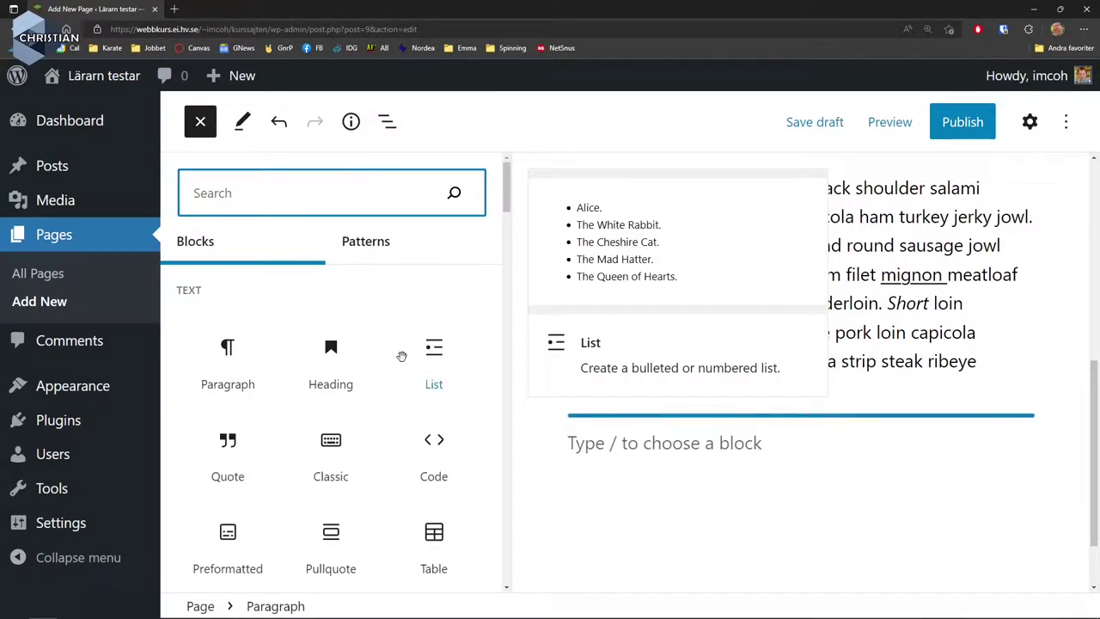
pyautogui.scroll(-2, 401, 356)
pyautogui.scroll(-4, 401, 356)
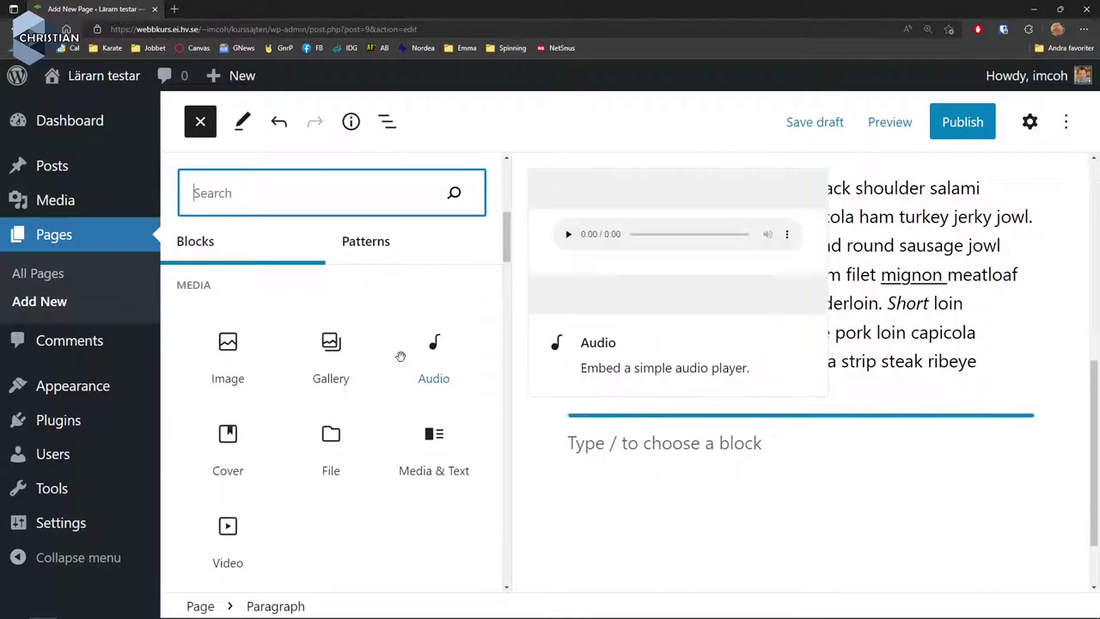
pyautogui.scroll(-2, 400, 357)
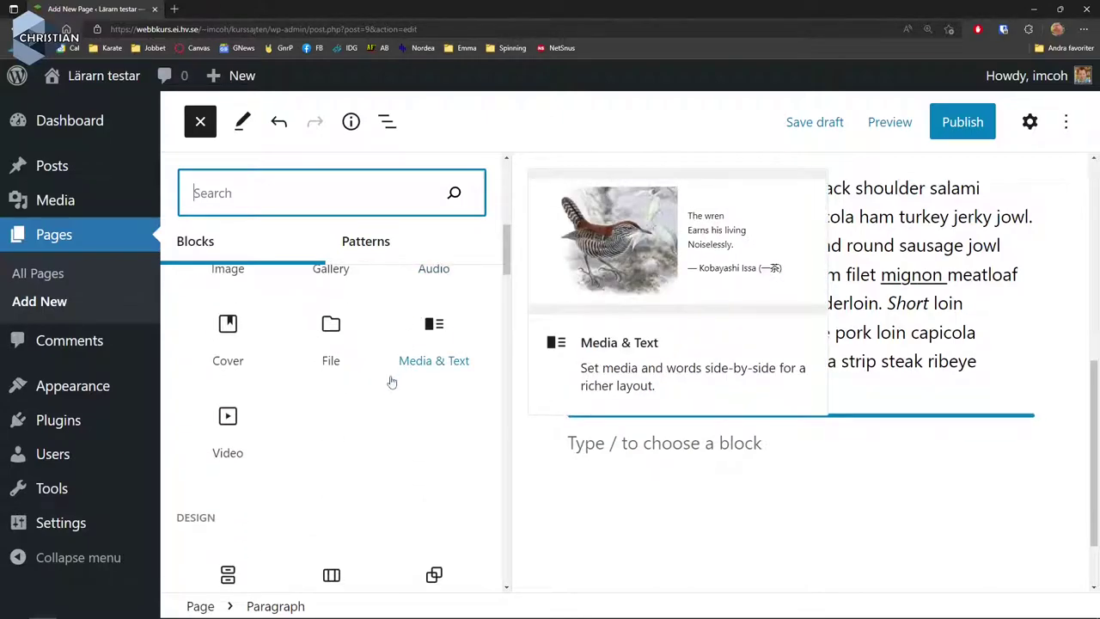
pyautogui.scroll(2, 388, 386)
pyautogui.moveTo(258, 344)
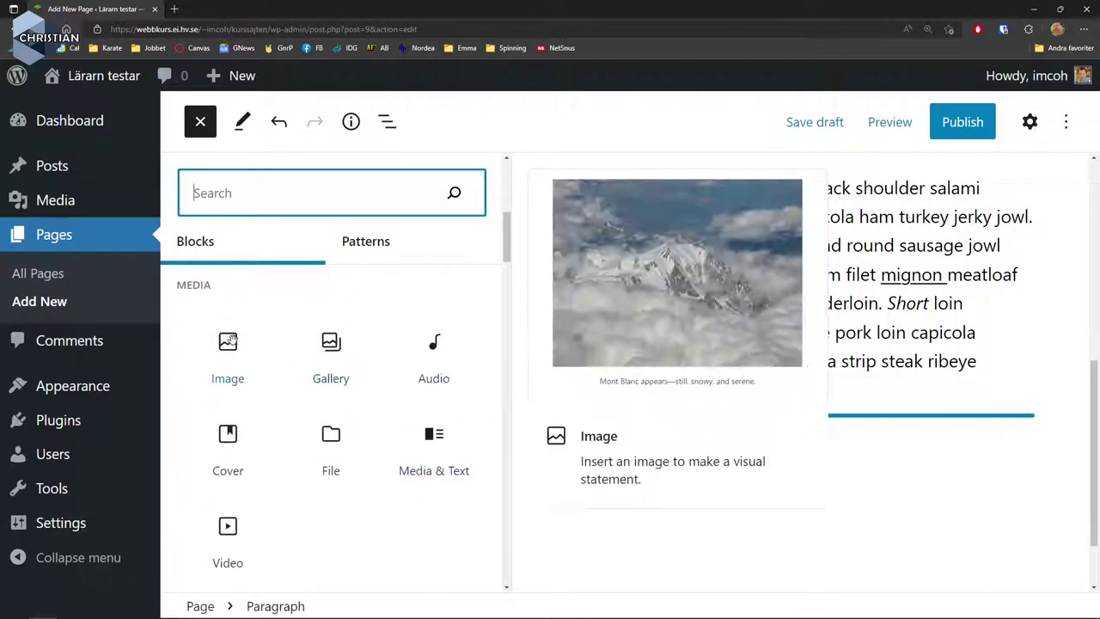
pyautogui.scroll(-5, 364, 393)
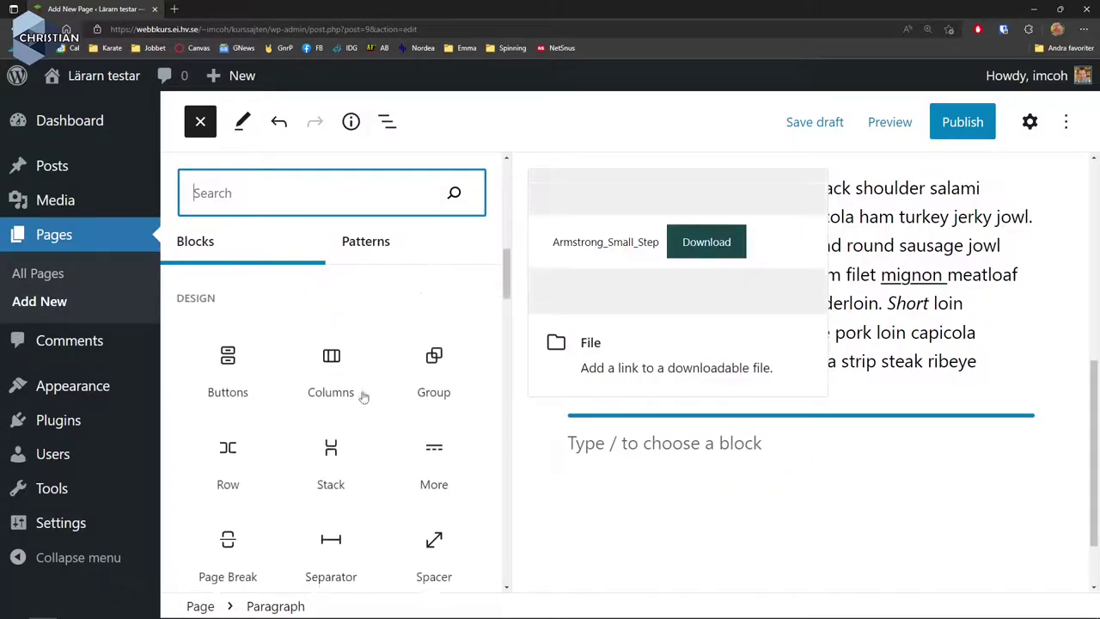
pyautogui.moveTo(364, 395)
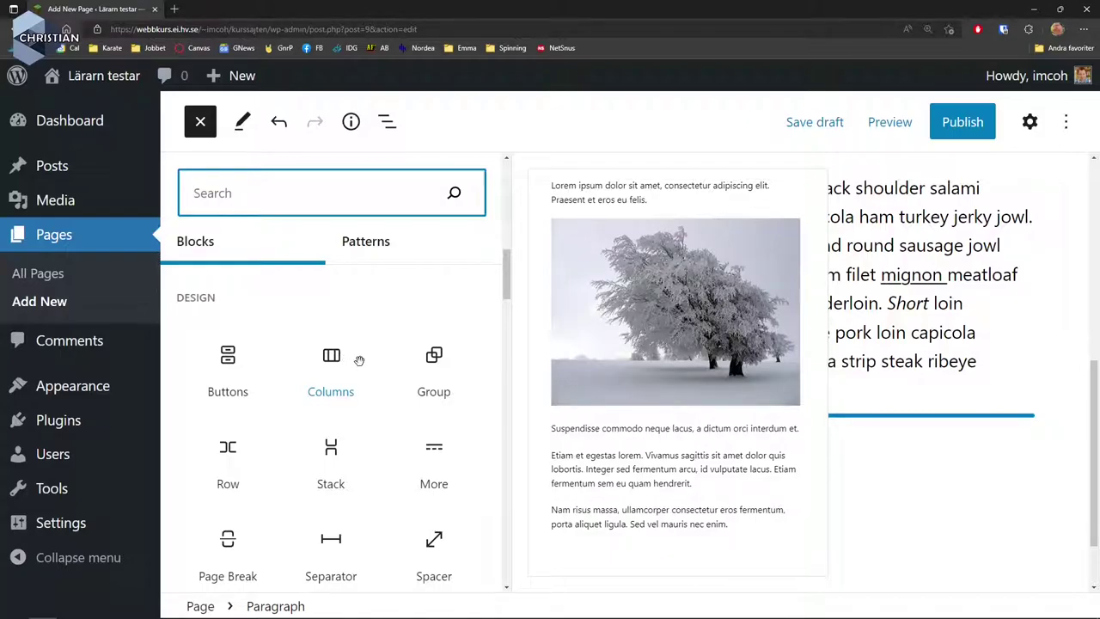
pyautogui.scroll(-2, 361, 378)
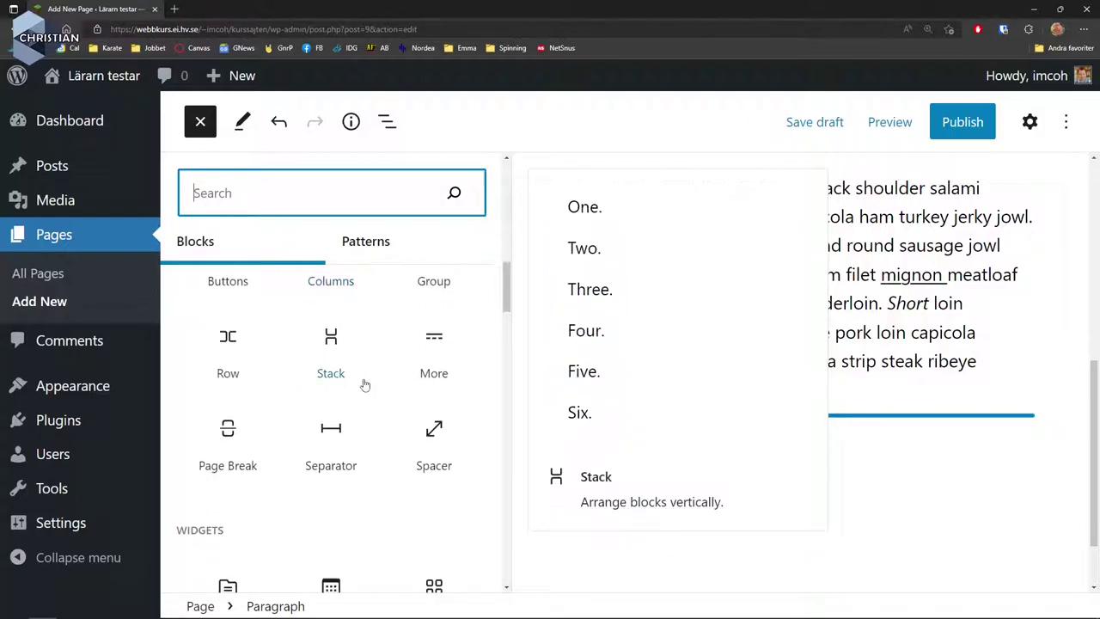
pyautogui.scroll(-2, 364, 383)
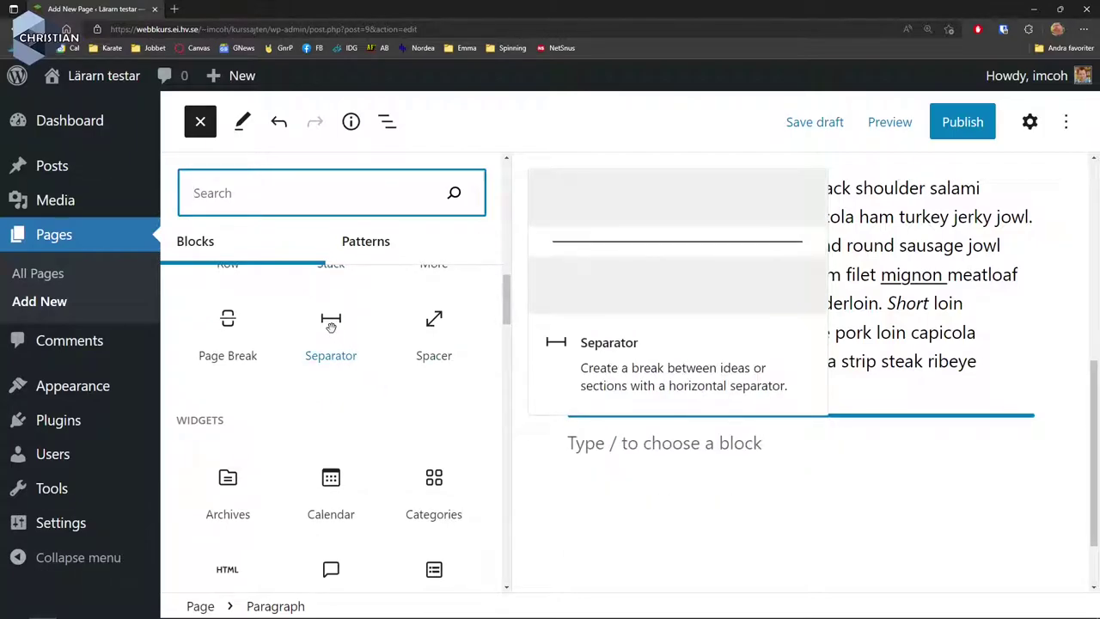
pyautogui.scroll(-1, 368, 373)
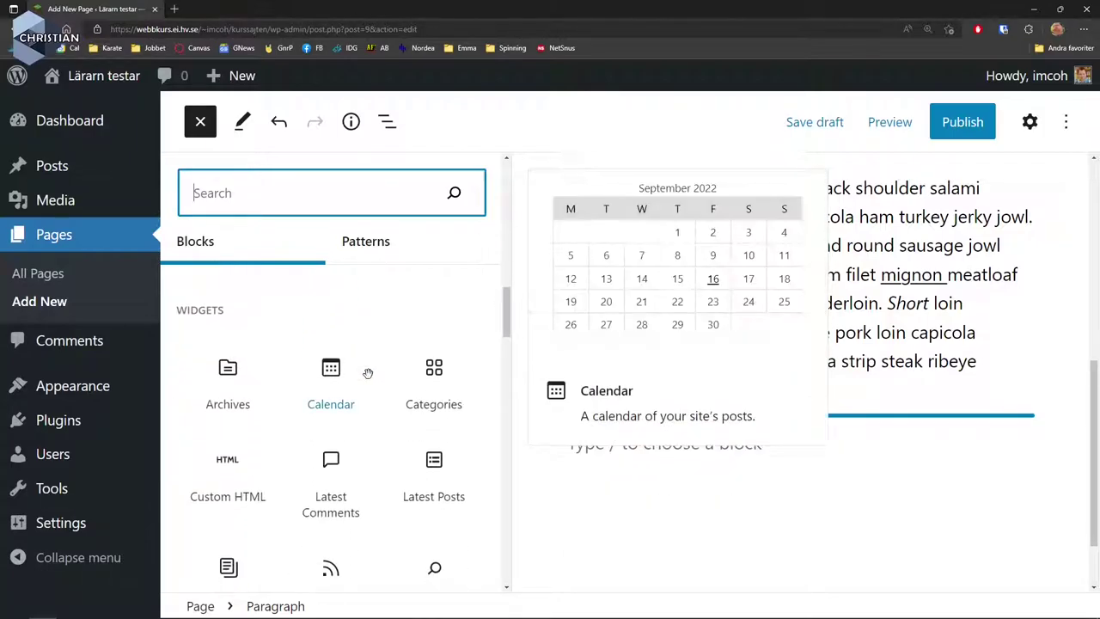
pyautogui.scroll(-3, 337, 389)
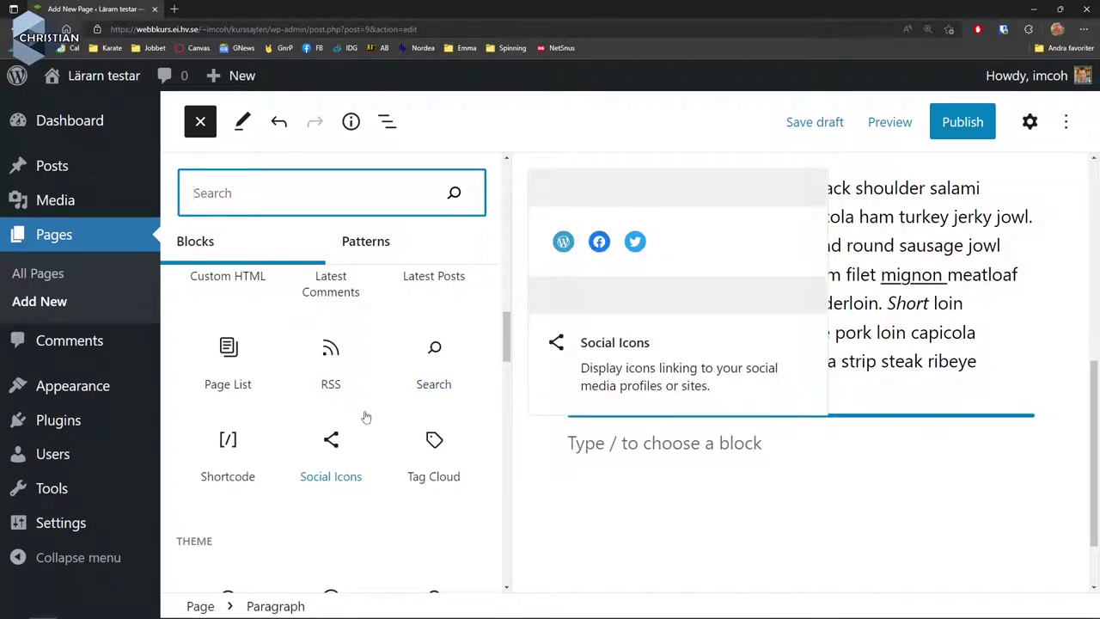
pyautogui.scroll(3, 365, 417)
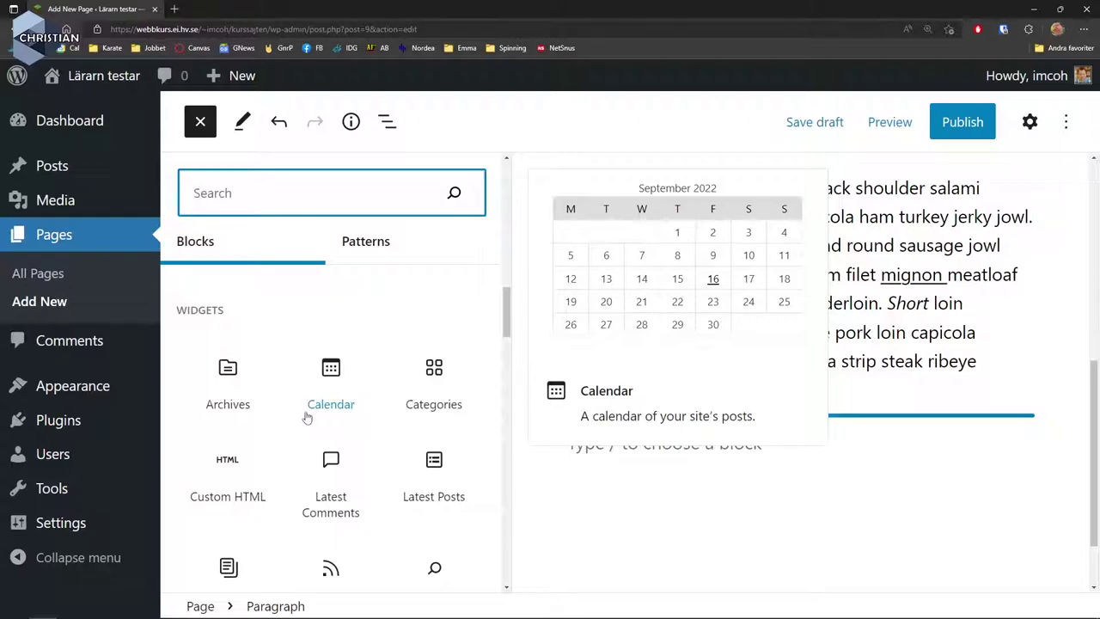
pyautogui.scroll(-10, 308, 418)
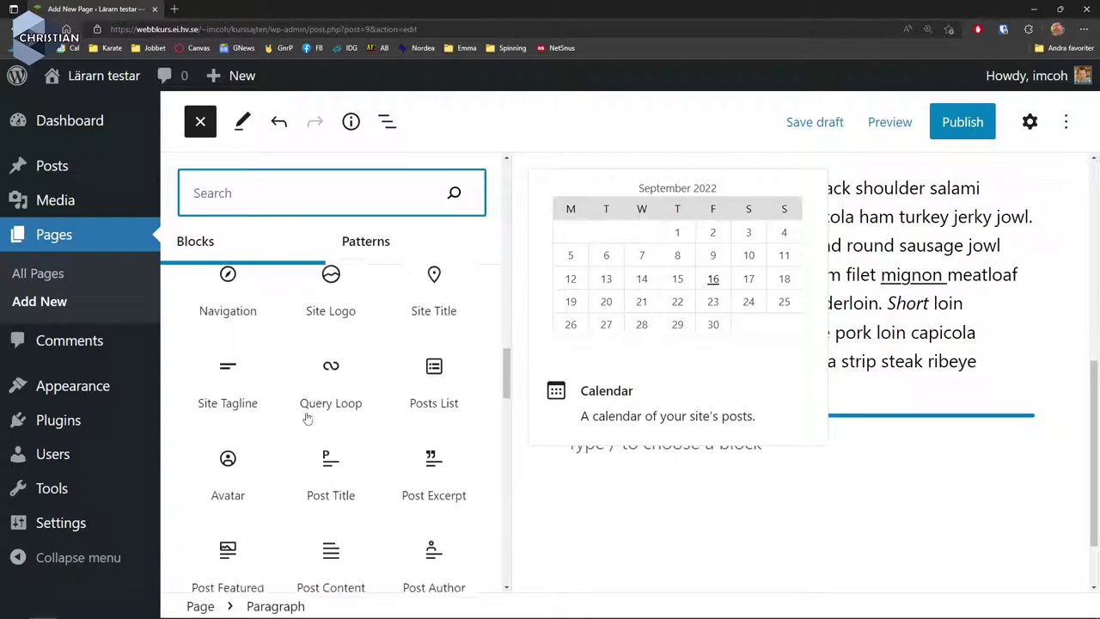
pyautogui.scroll(-7, 306, 415)
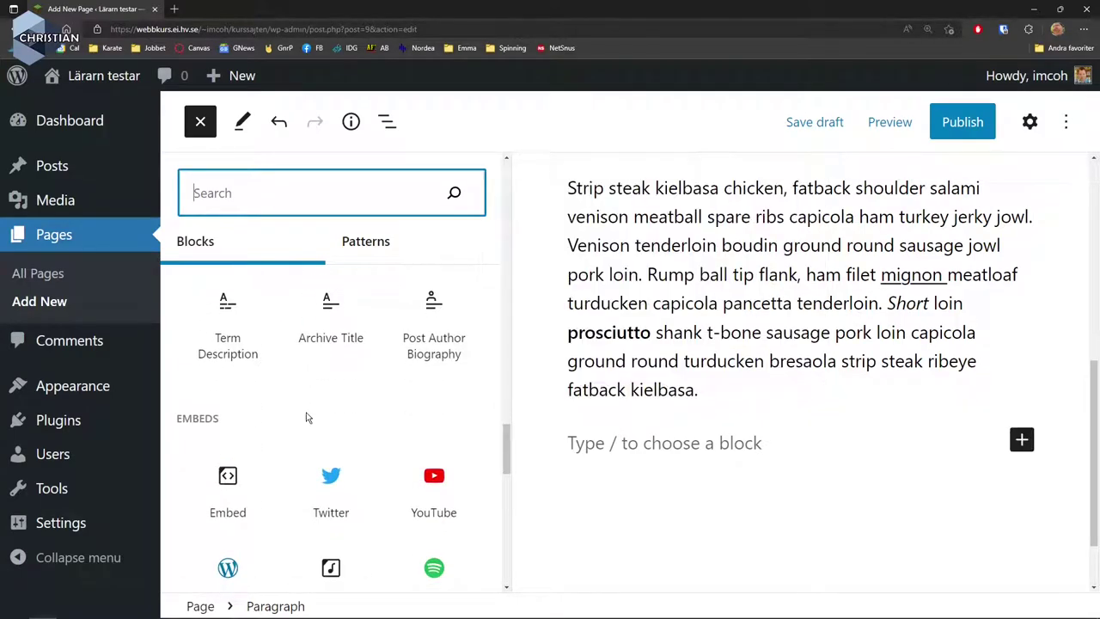
pyautogui.scroll(-3, 307, 417)
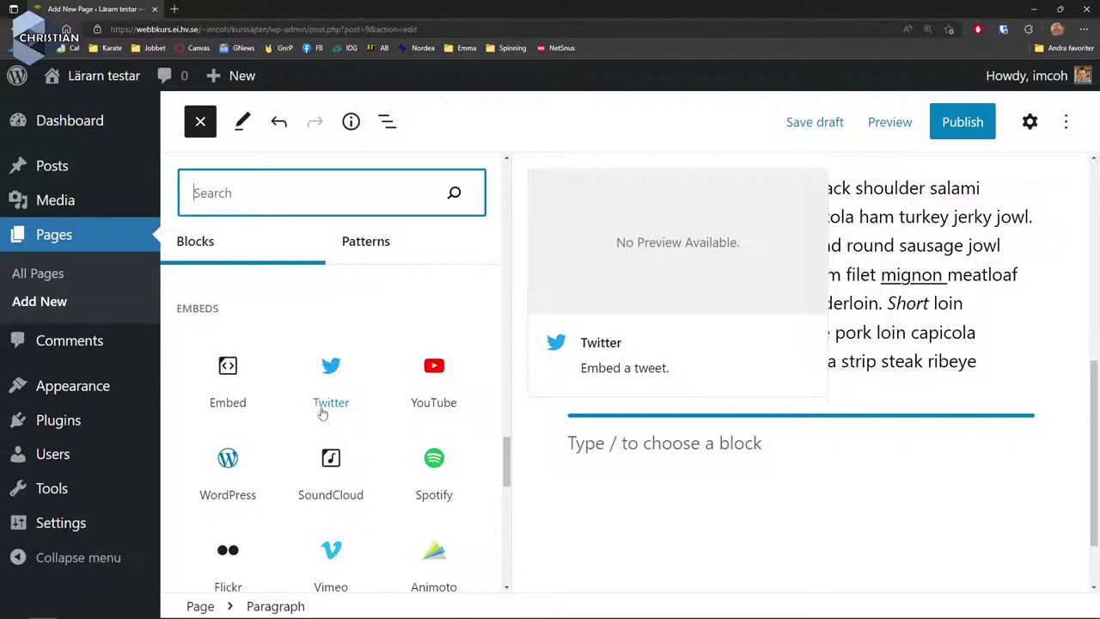
# Browse Featured patterns like Subscribe callout, Event and List of events, then return to the top.
pyautogui.click(375, 243)
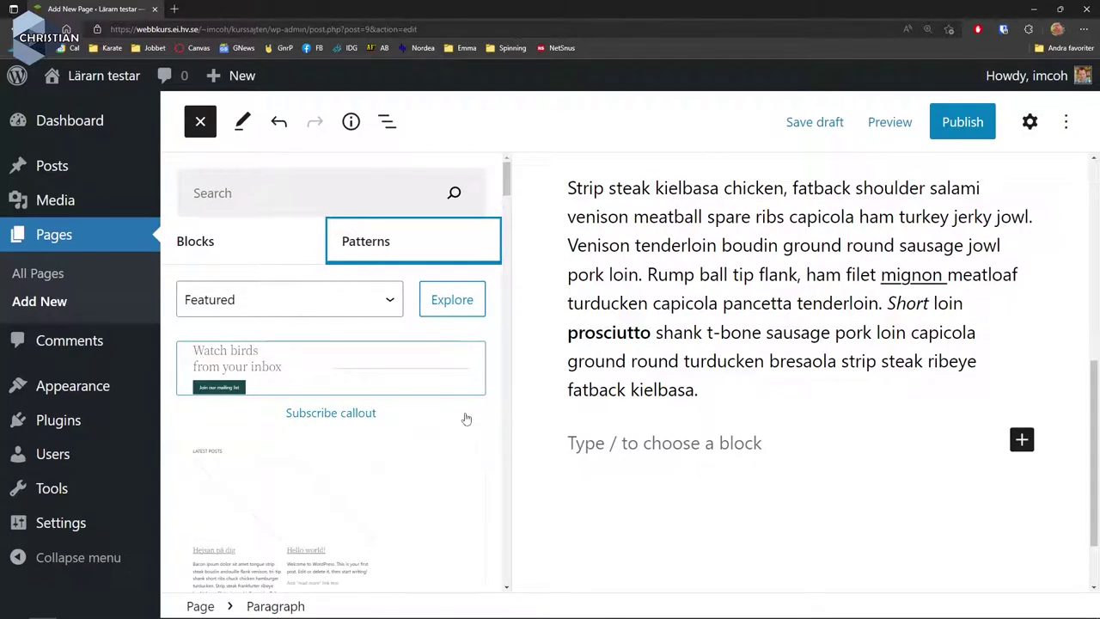
pyautogui.scroll(-3, 462, 419)
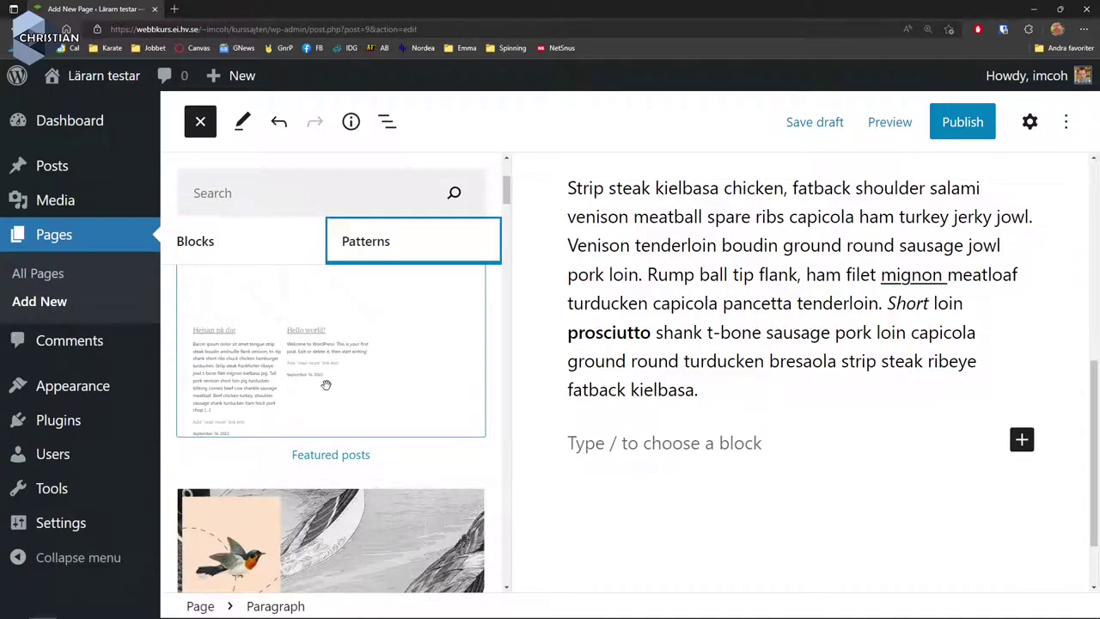
pyautogui.scroll(-5, 313, 378)
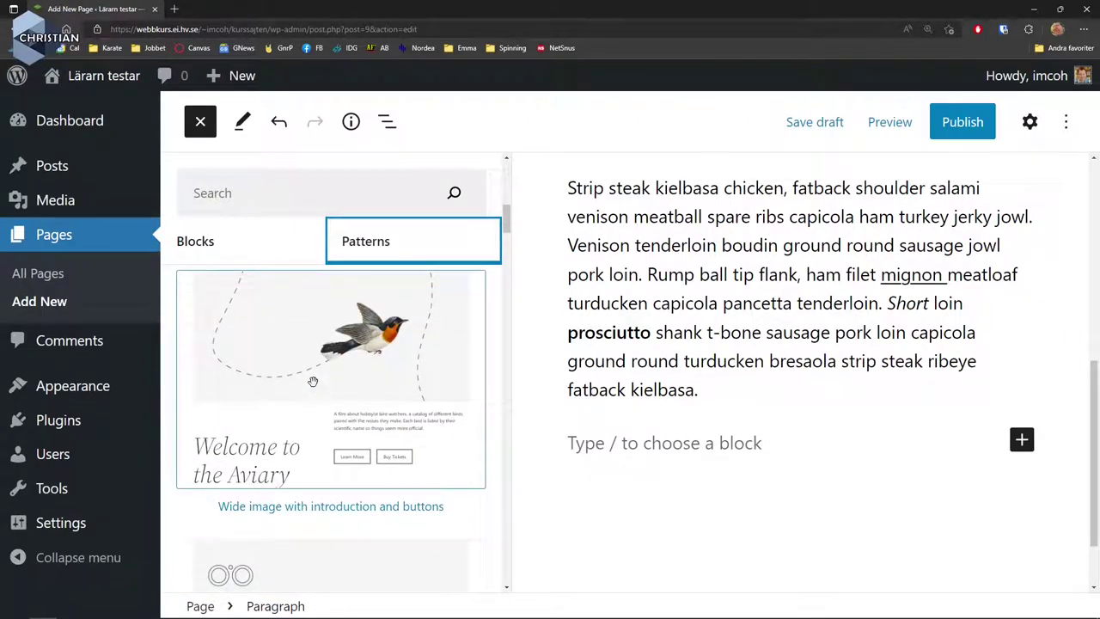
pyautogui.scroll(-6, 313, 380)
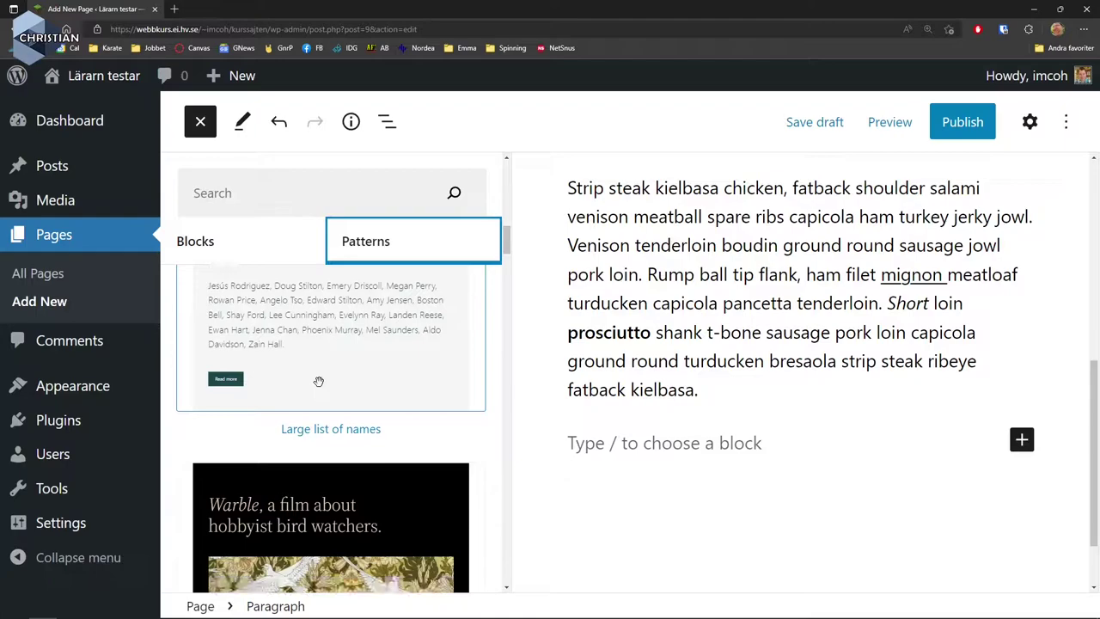
pyautogui.scroll(-5, 343, 384)
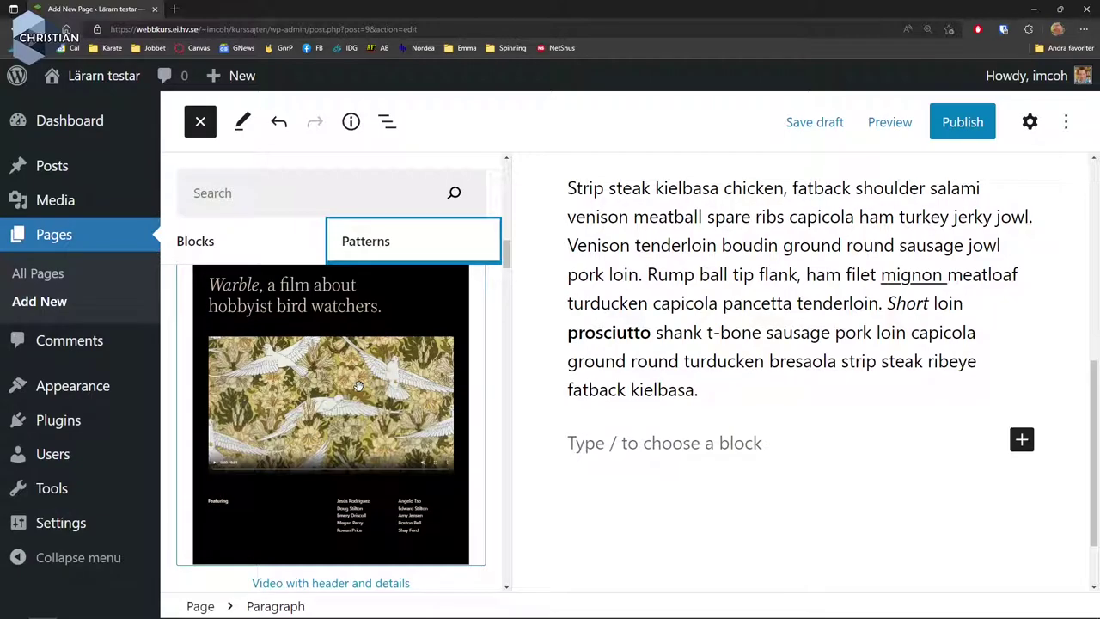
pyautogui.scroll(-8, 358, 385)
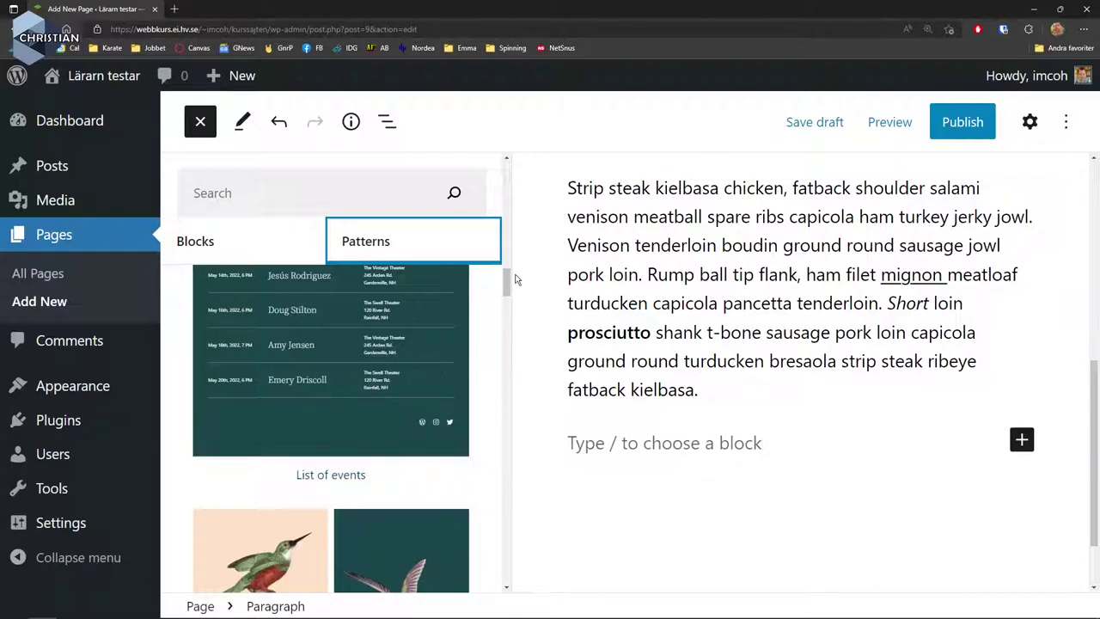
pyautogui.moveTo(506, 283); pyautogui.dragTo(499, 441)
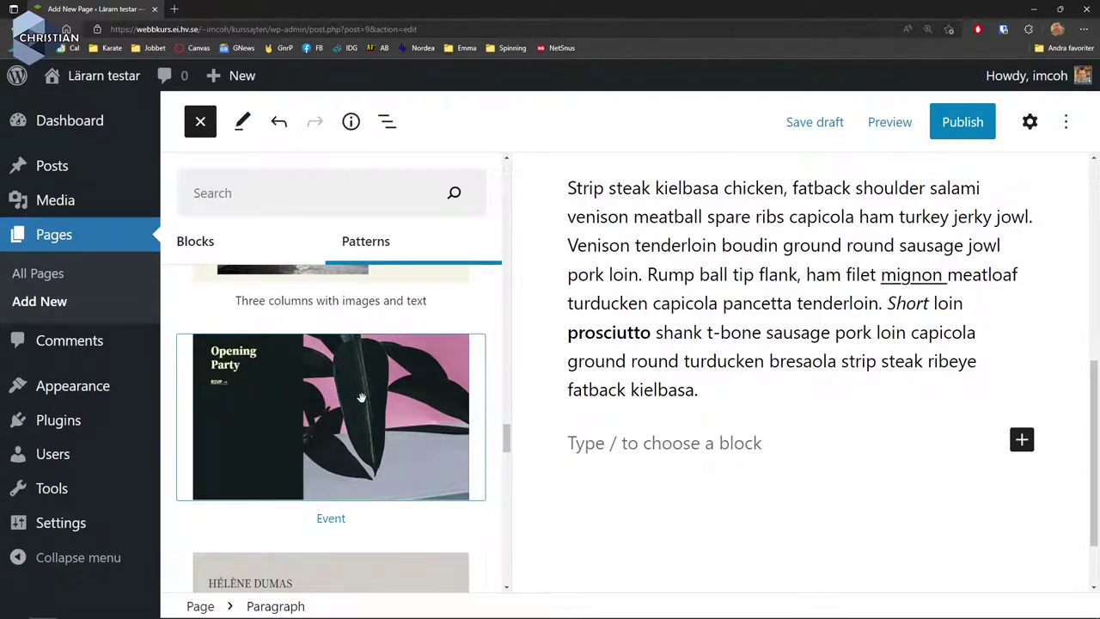
pyautogui.moveTo(507, 440); pyautogui.dragTo(495, 145)
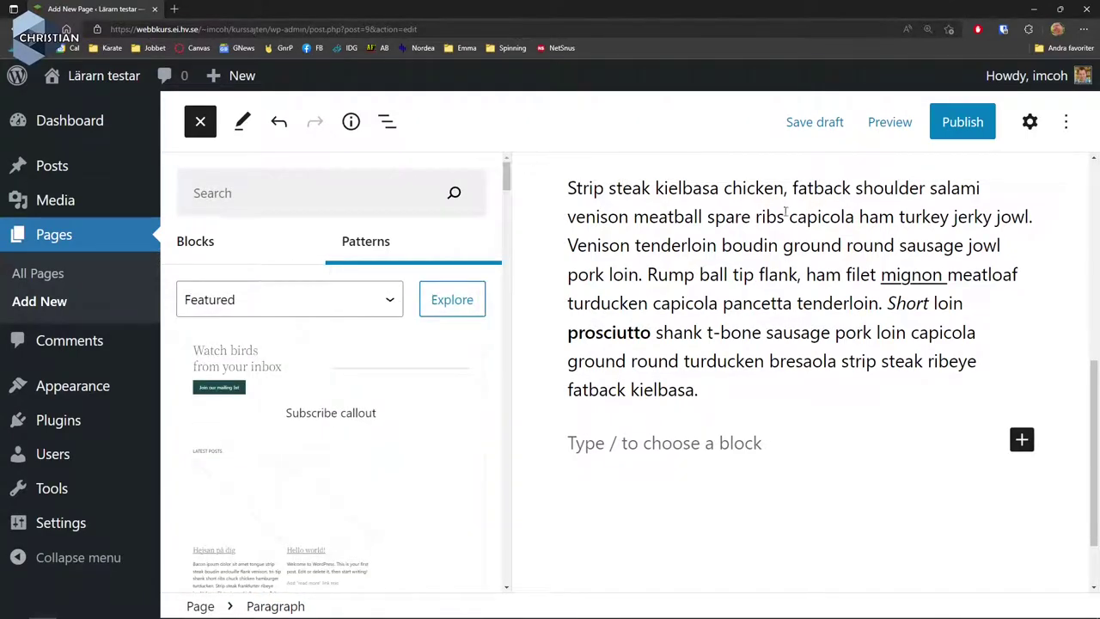
# Close the pattern library and place the cursor in the empty block below the paragraph.
pyautogui.click(734, 288)
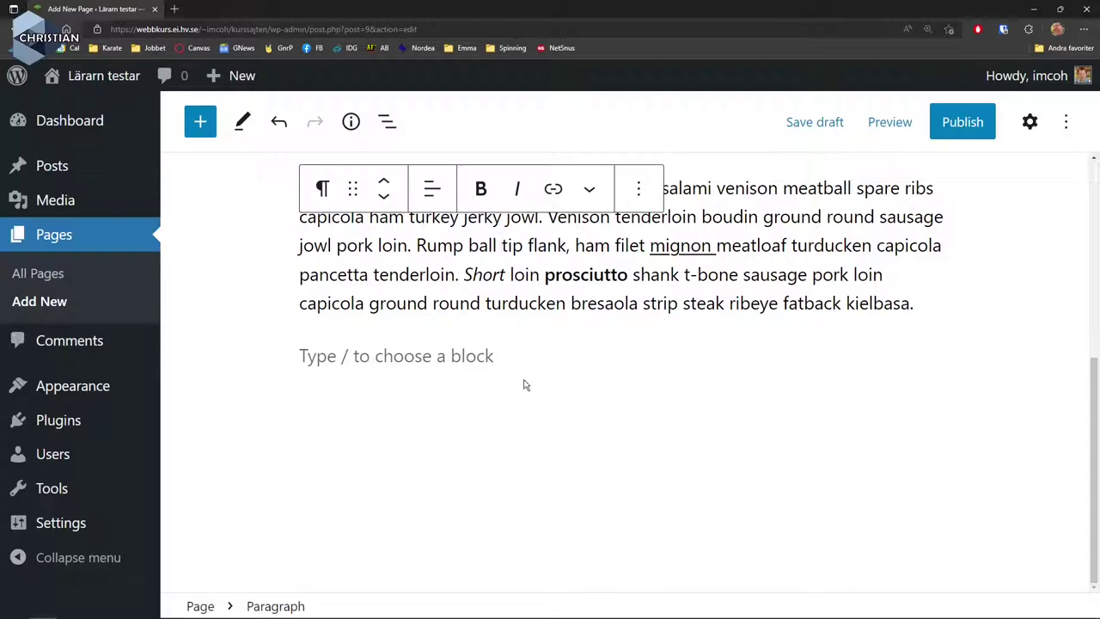
pyautogui.click(482, 362)
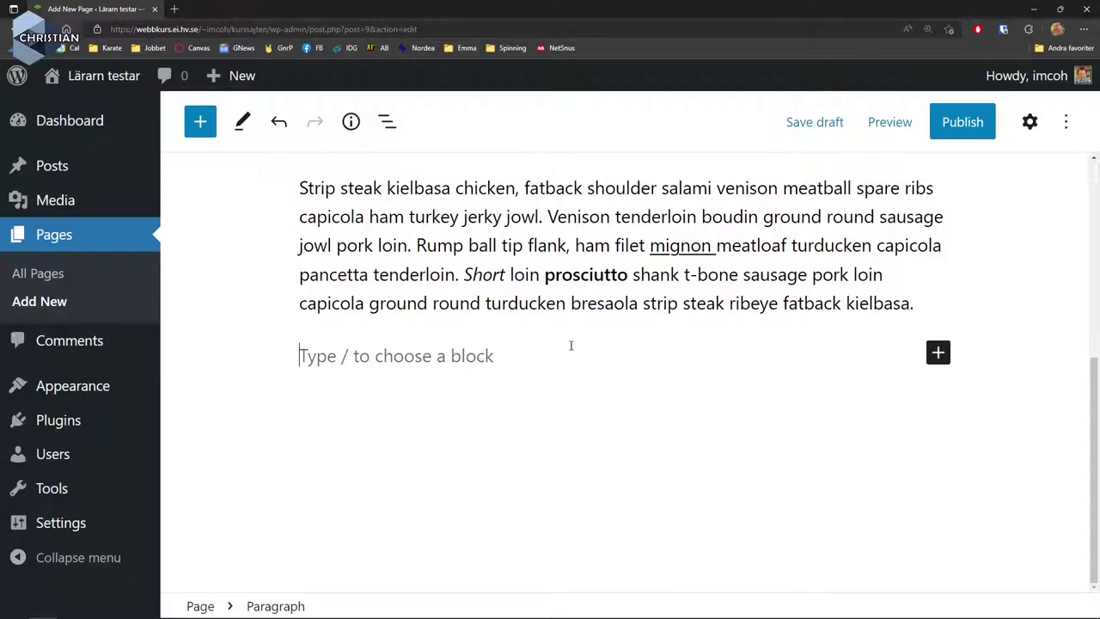
pyautogui.scroll(5, 633, 344)
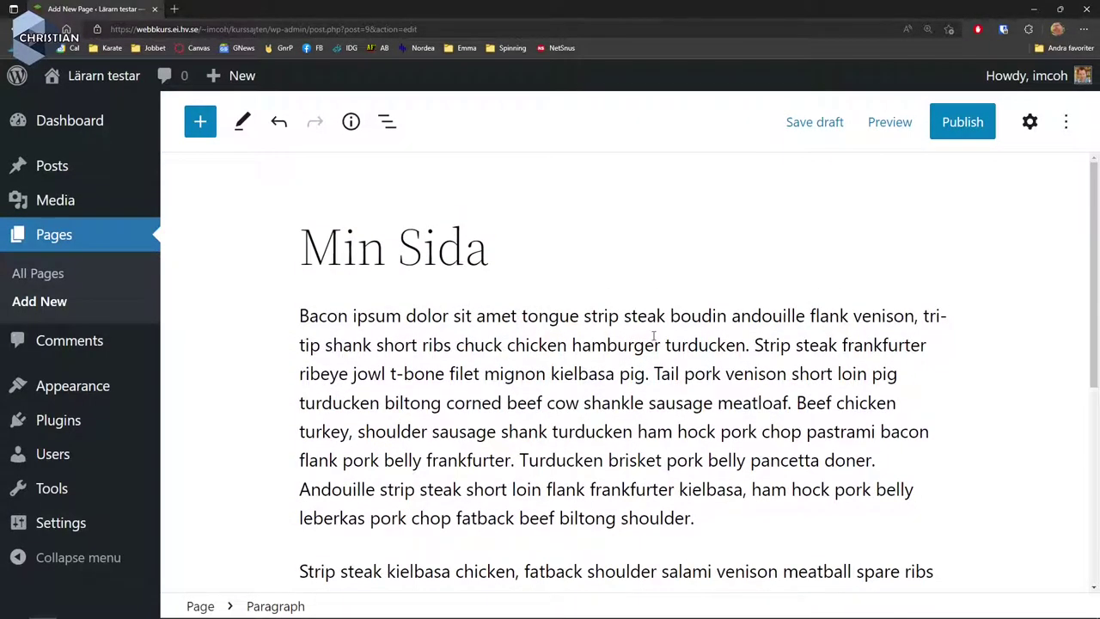
# Publish the Min Sida page and go to the site's Comments list.
pyautogui.click(974, 129)
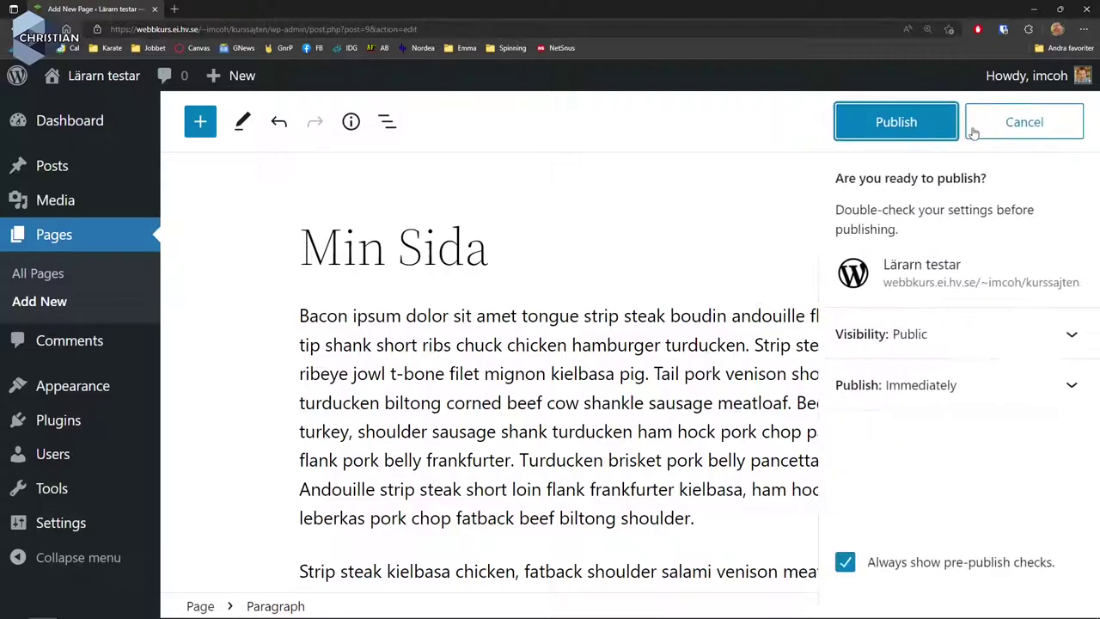
pyautogui.click(896, 127)
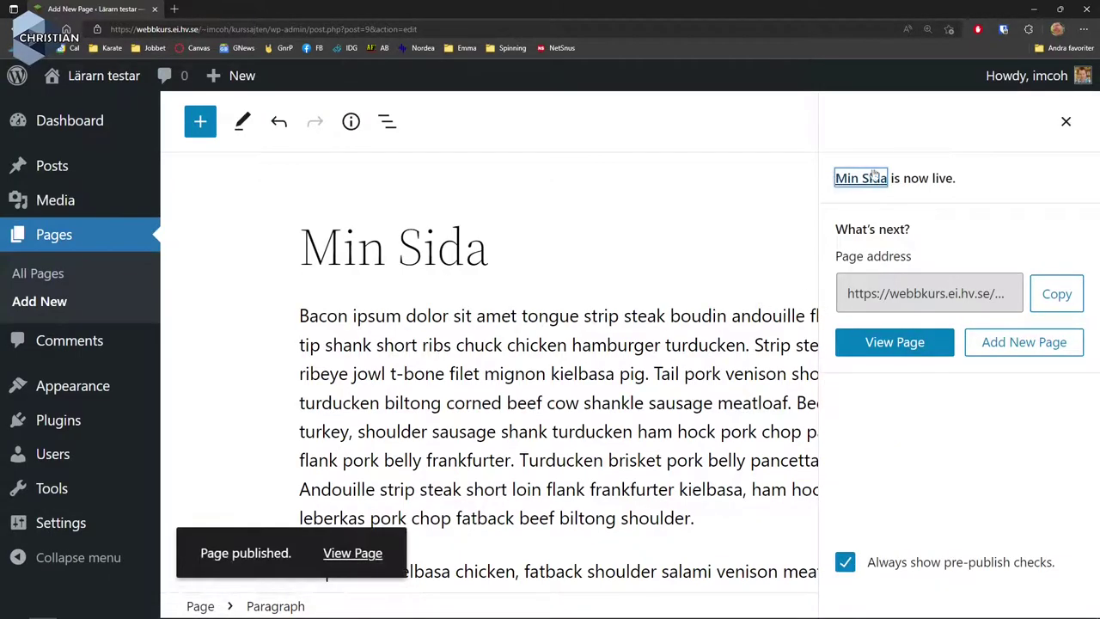
pyautogui.click(1065, 121)
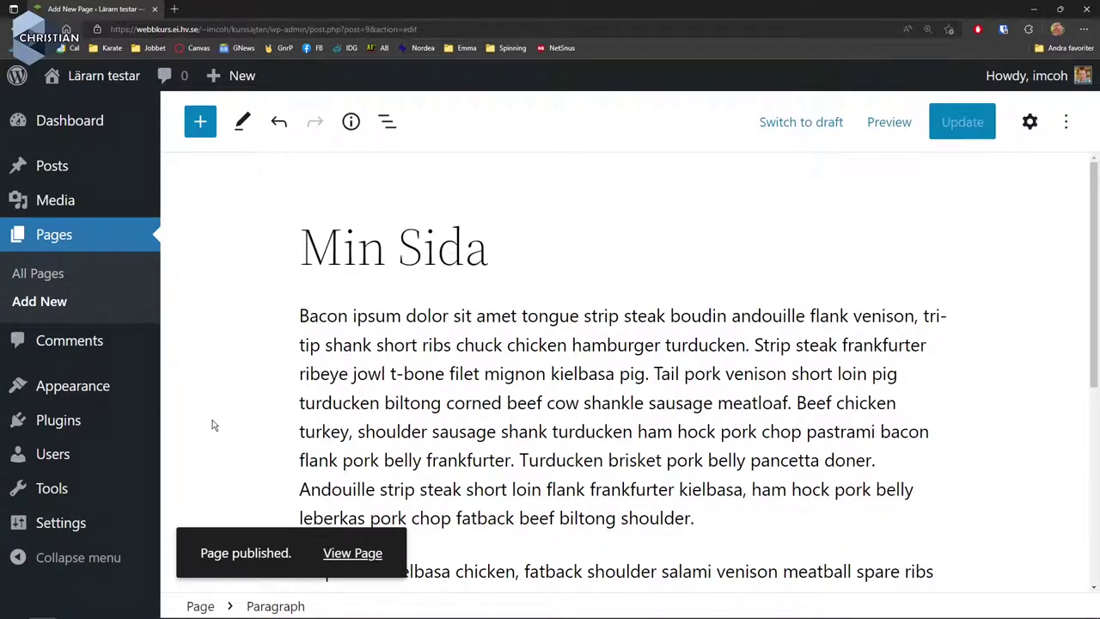
pyautogui.click(68, 341)
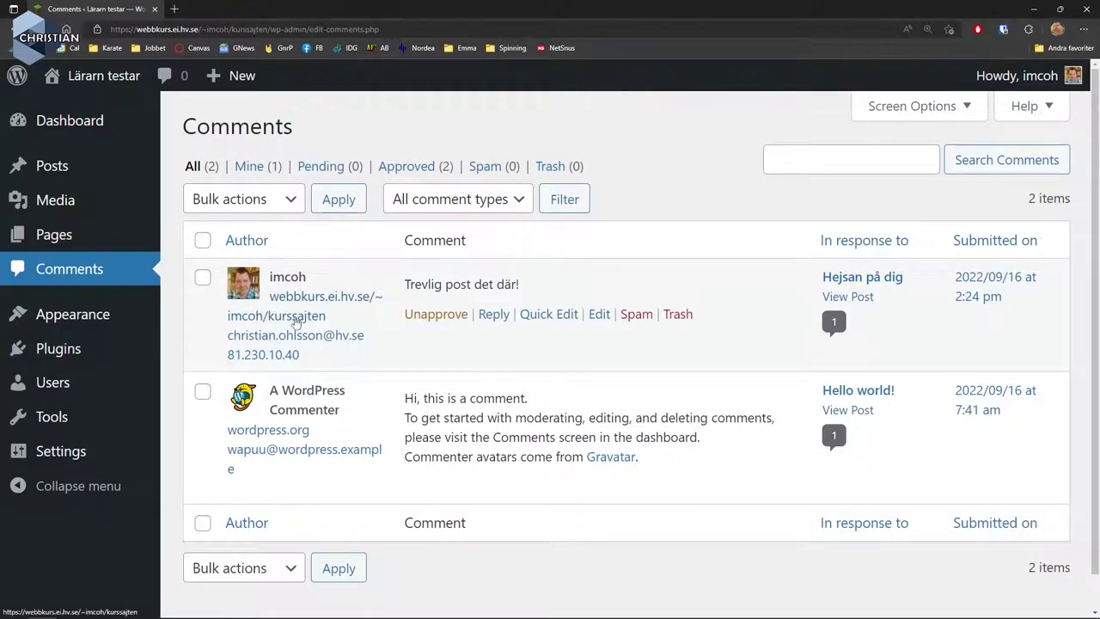
# Go to Appearance > Themes to see the installed themes, with Twenty Twenty-Two active.
pyautogui.moveTo(80, 316)
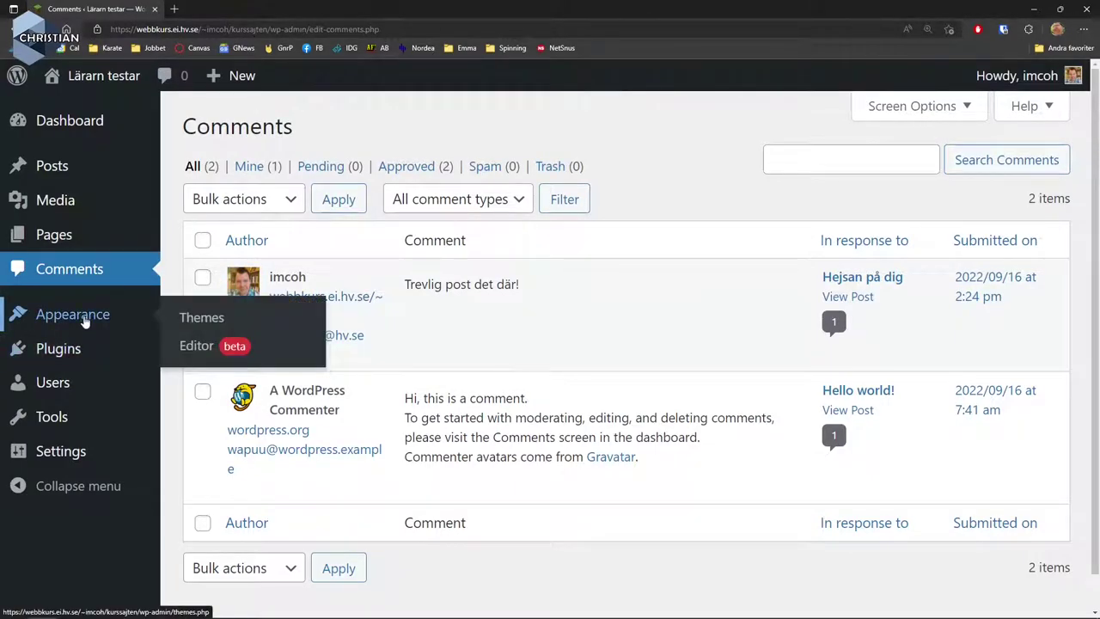
pyautogui.click(218, 320)
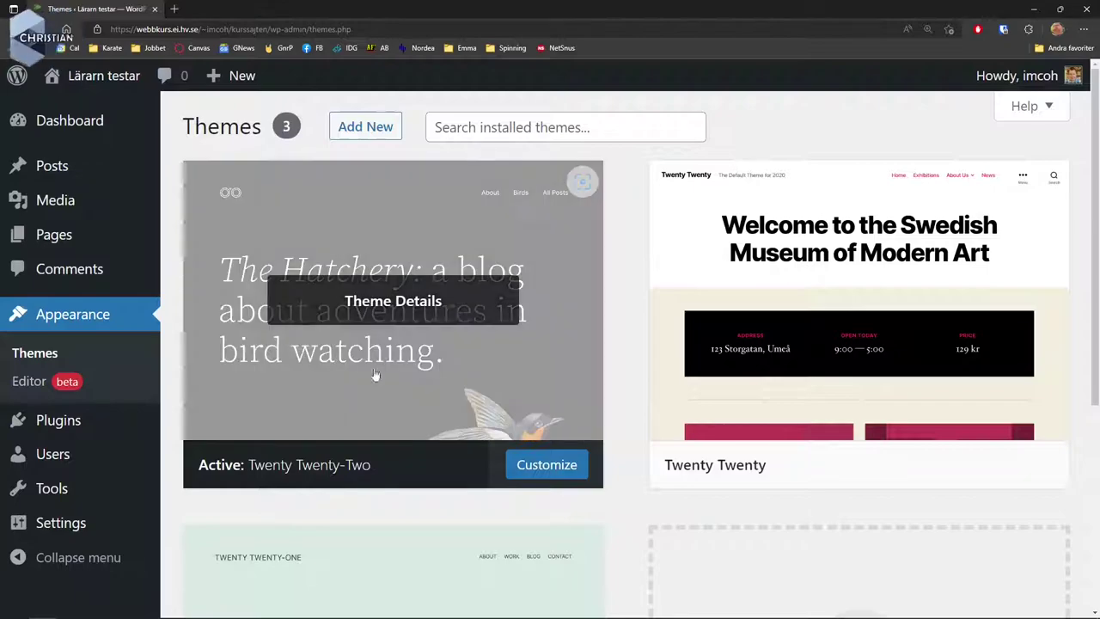
pyautogui.scroll(-4, 631, 381)
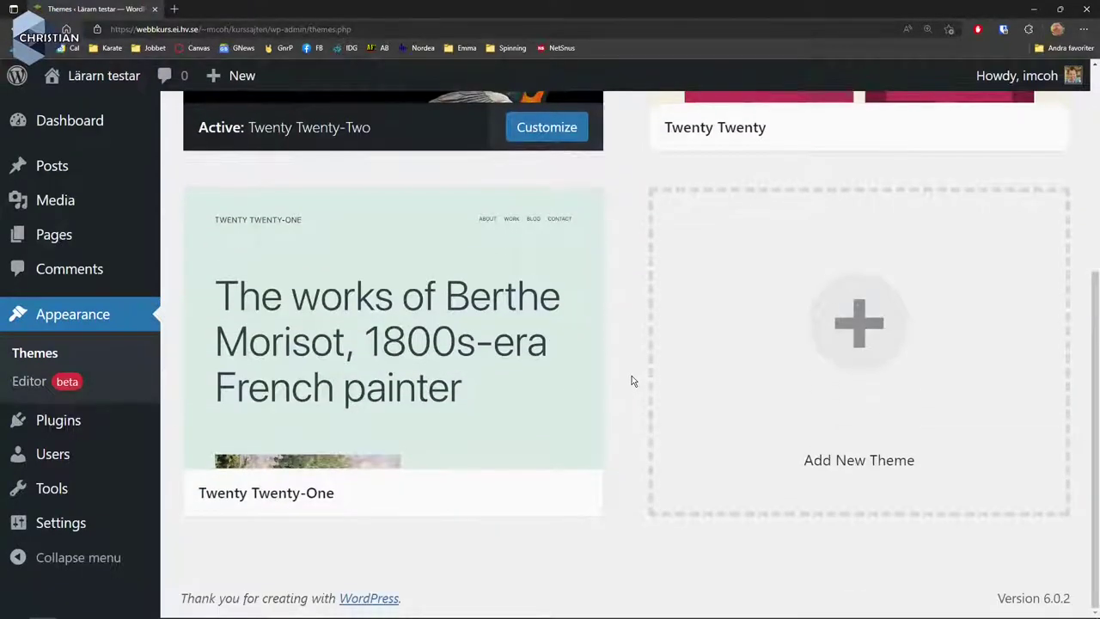
pyautogui.scroll(4, 631, 381)
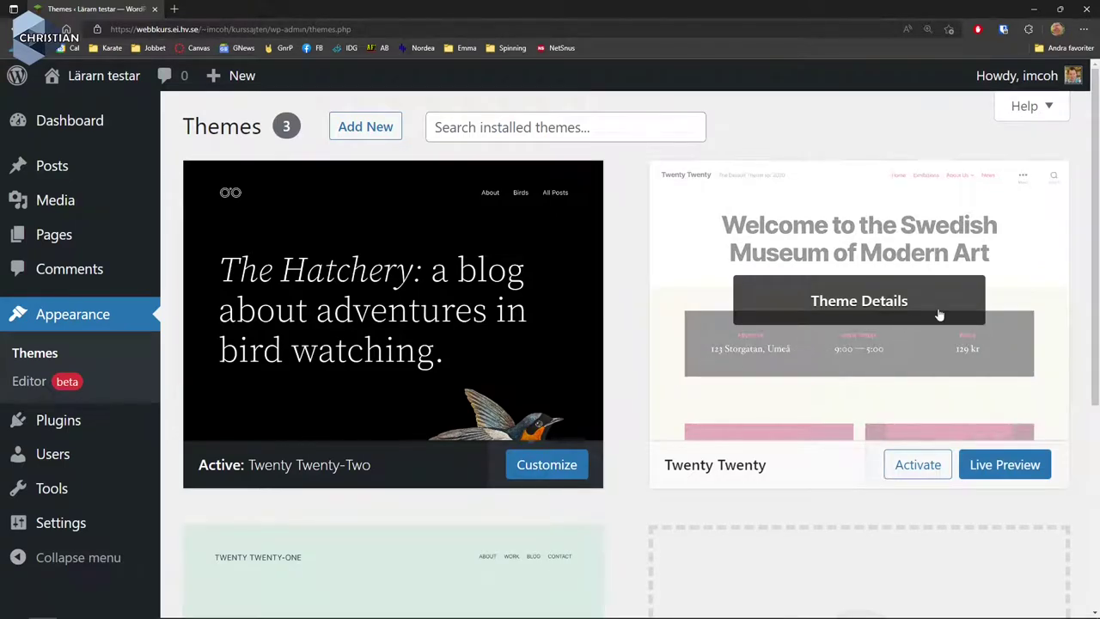
# Activate the Twenty Twenty theme and view the live front page in its new design.
pyautogui.click(930, 477)
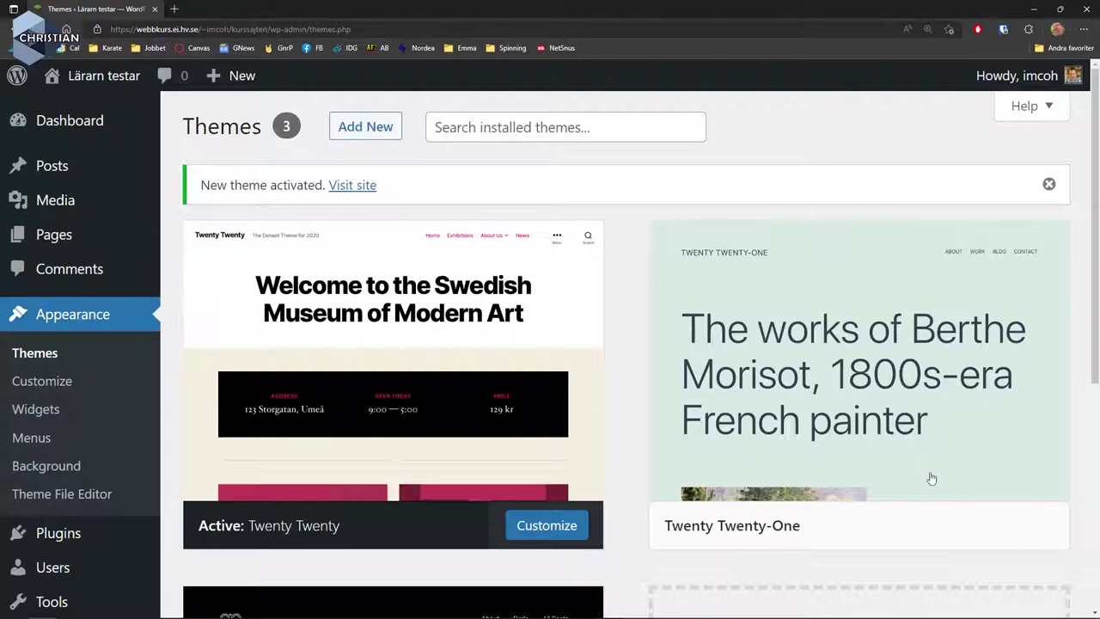
pyautogui.click(364, 195)
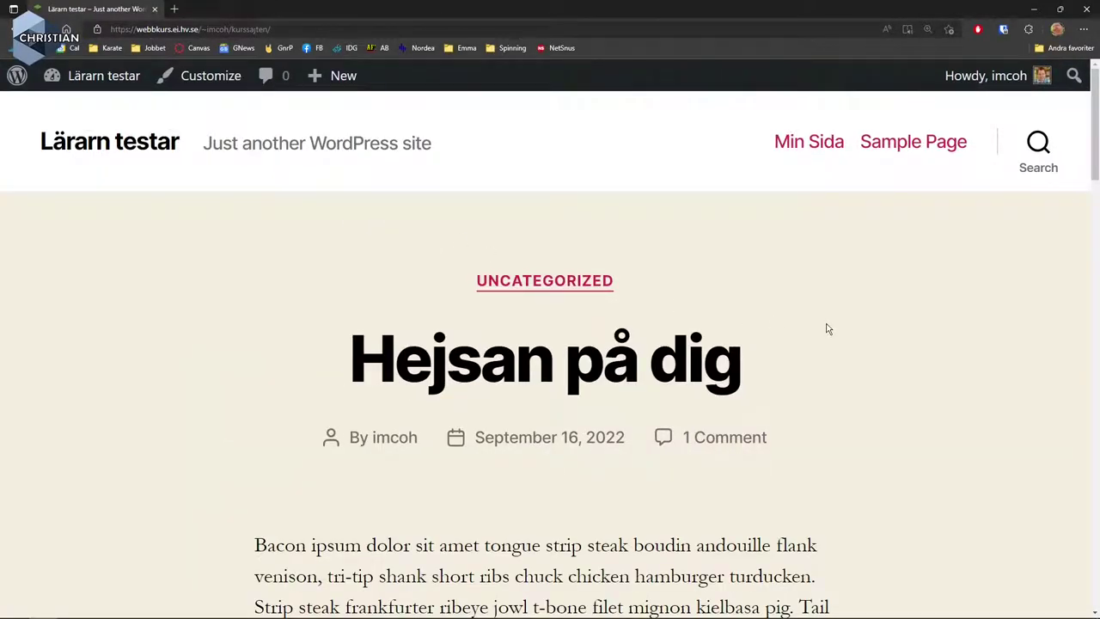
pyautogui.scroll(-12, 827, 327)
pyautogui.scroll(8, 823, 327)
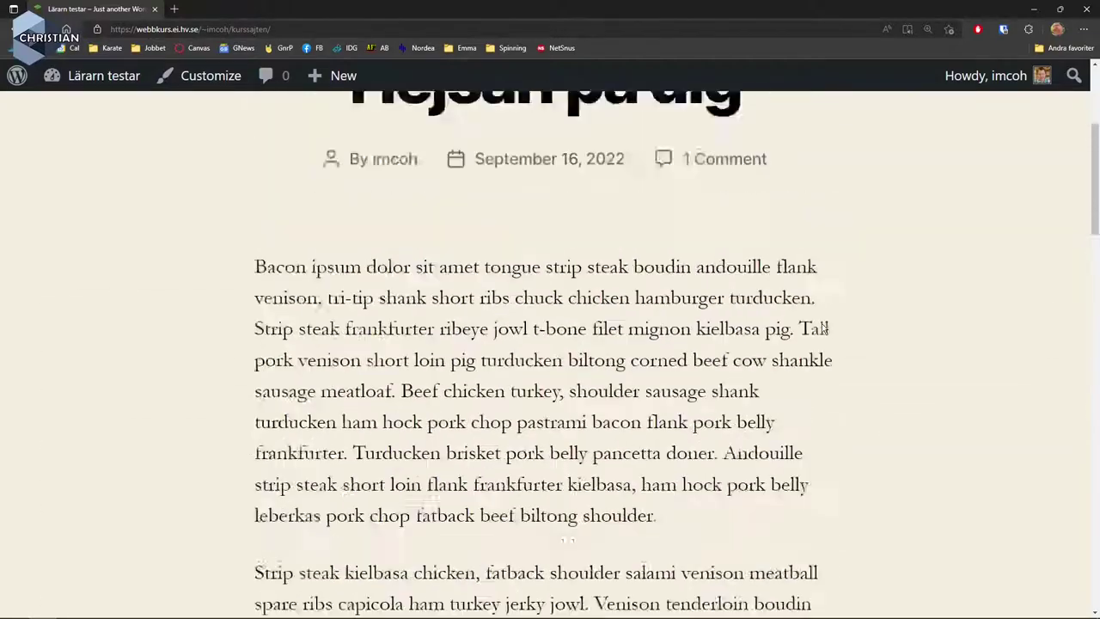
pyautogui.scroll(4, 822, 329)
pyautogui.moveTo(110, 79)
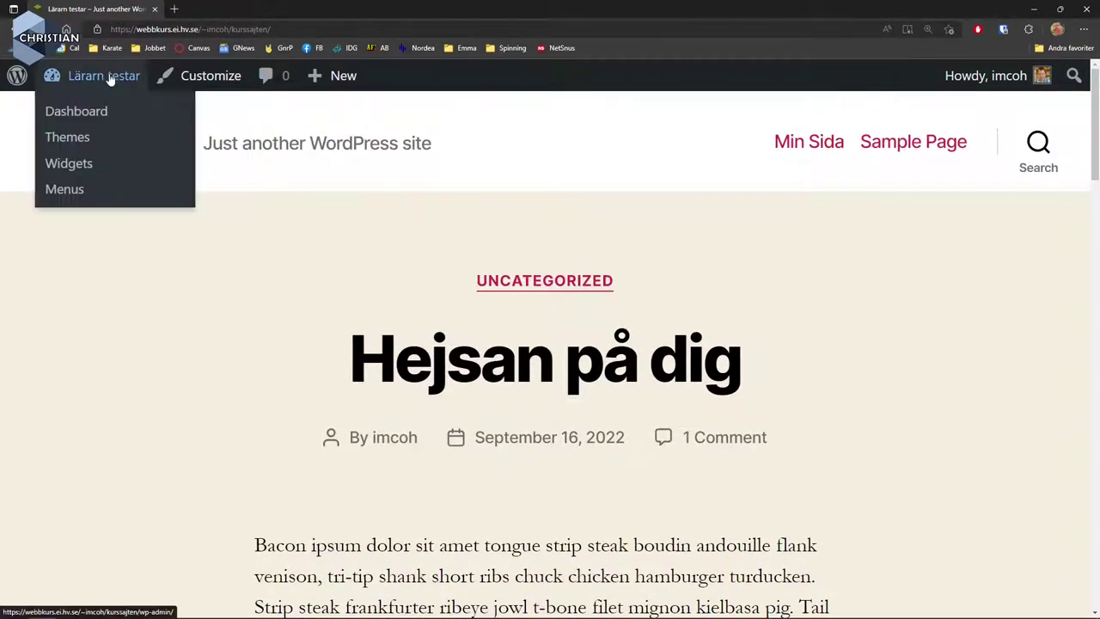
# Return from the live site to the admin Dashboard through the admin bar.
pyautogui.click(86, 120)
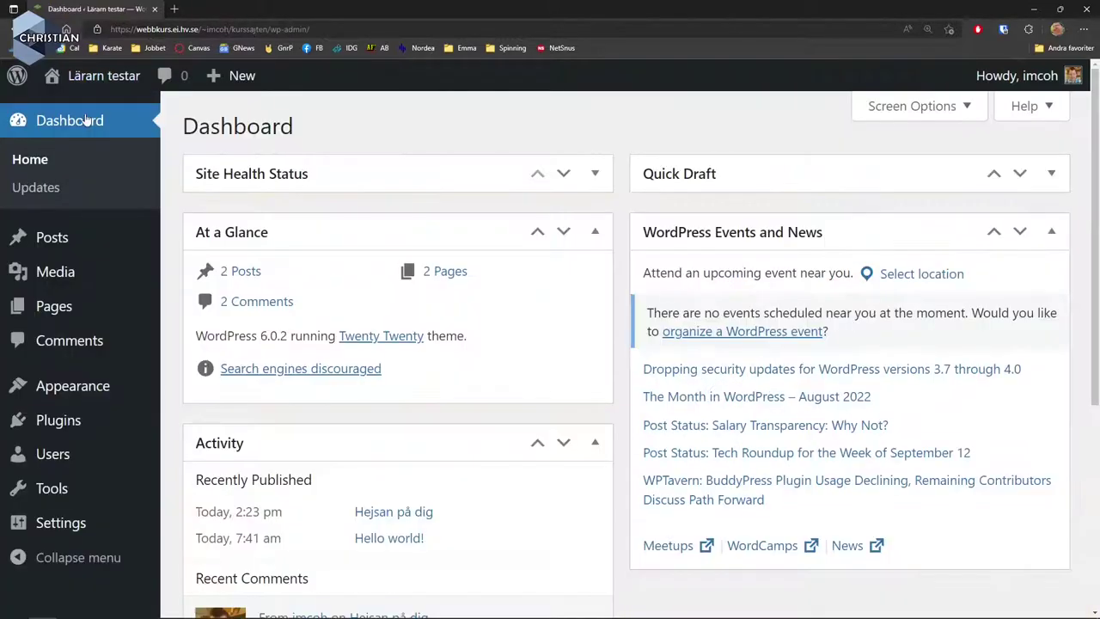
pyautogui.moveTo(86, 386)
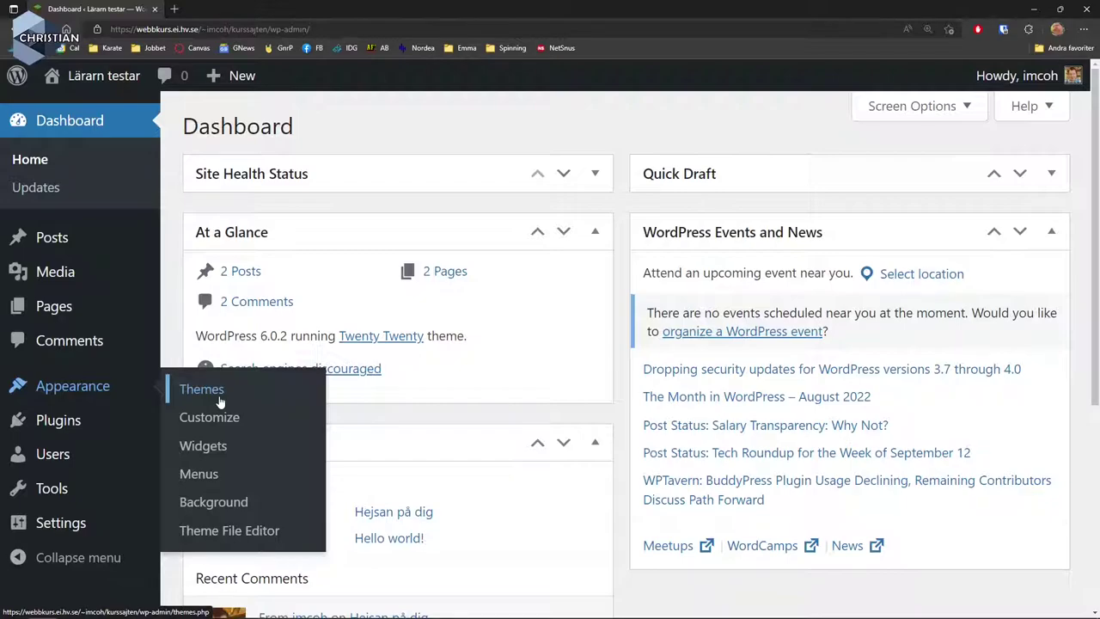
# Browse the Add Themes directory's Popular listing, then the Latest and Favorites tabs.
pyautogui.click(220, 401)
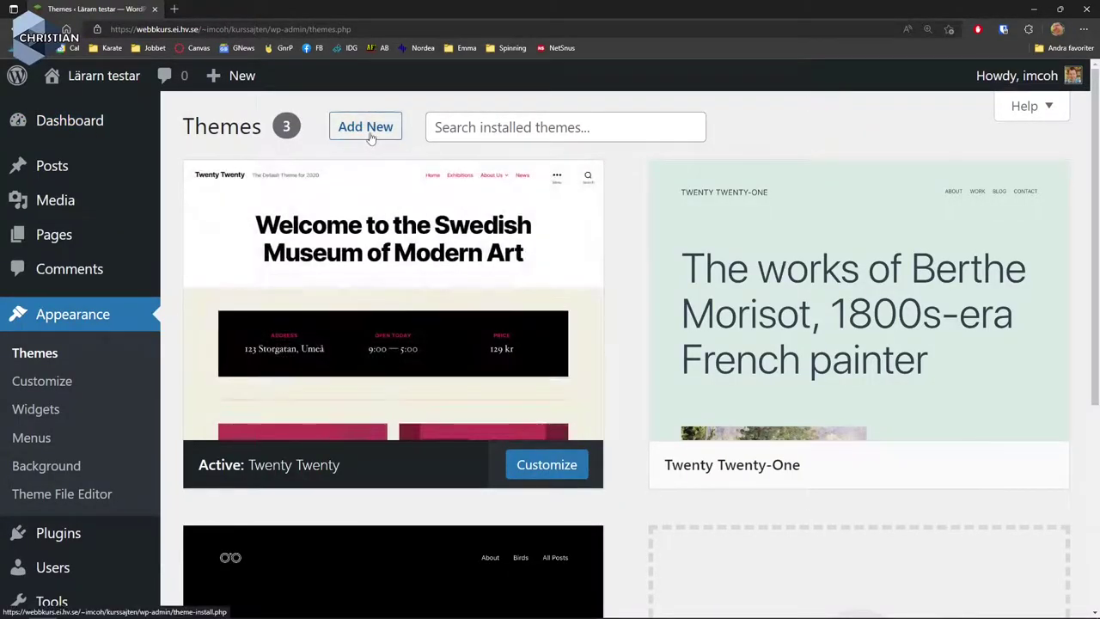
pyautogui.click(368, 131)
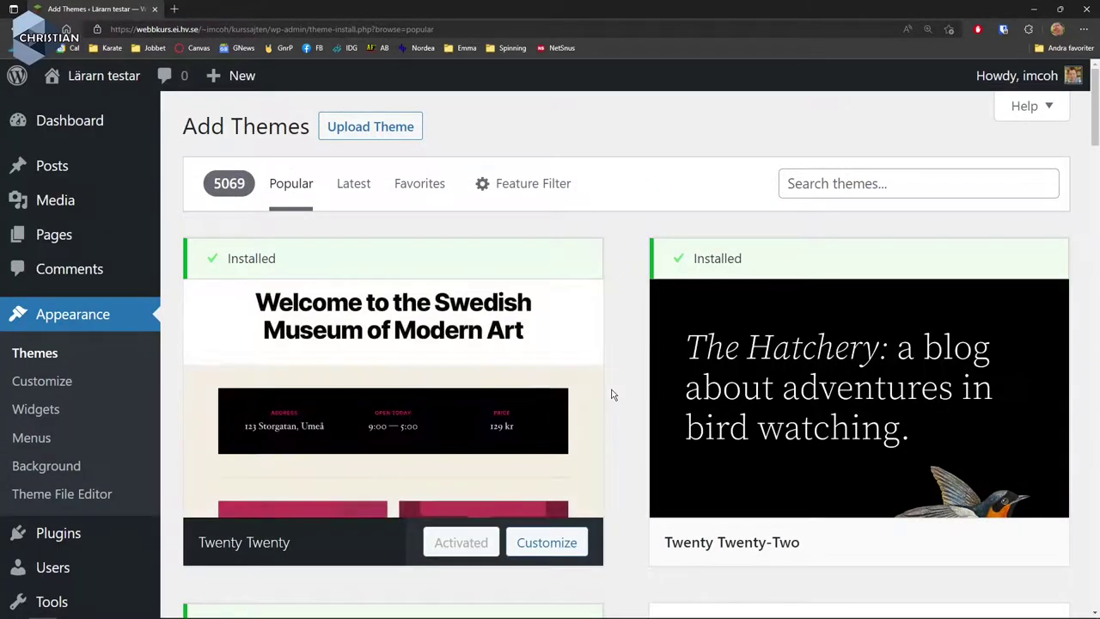
pyautogui.scroll(-5, 612, 394)
pyautogui.scroll(-2, 612, 395)
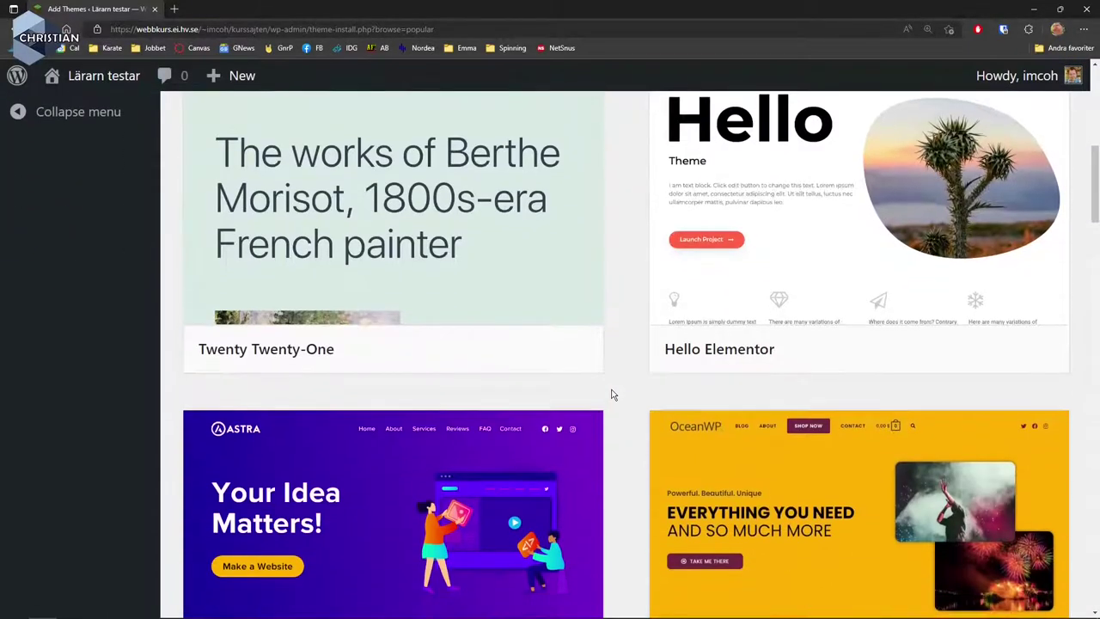
pyautogui.moveTo(861, 232)
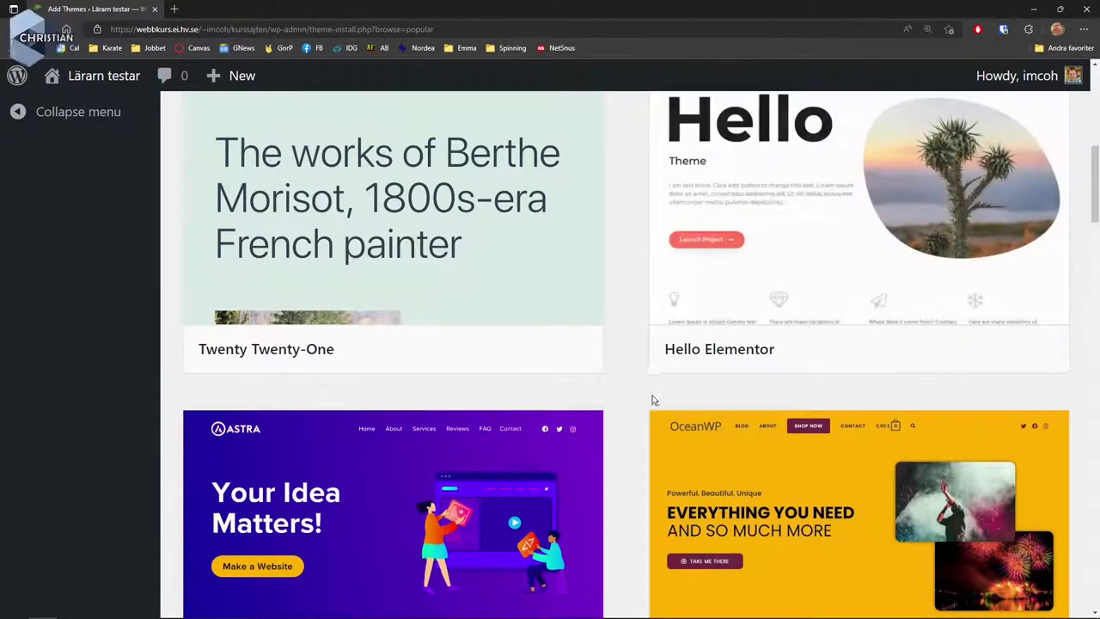
pyautogui.scroll(-4, 651, 400)
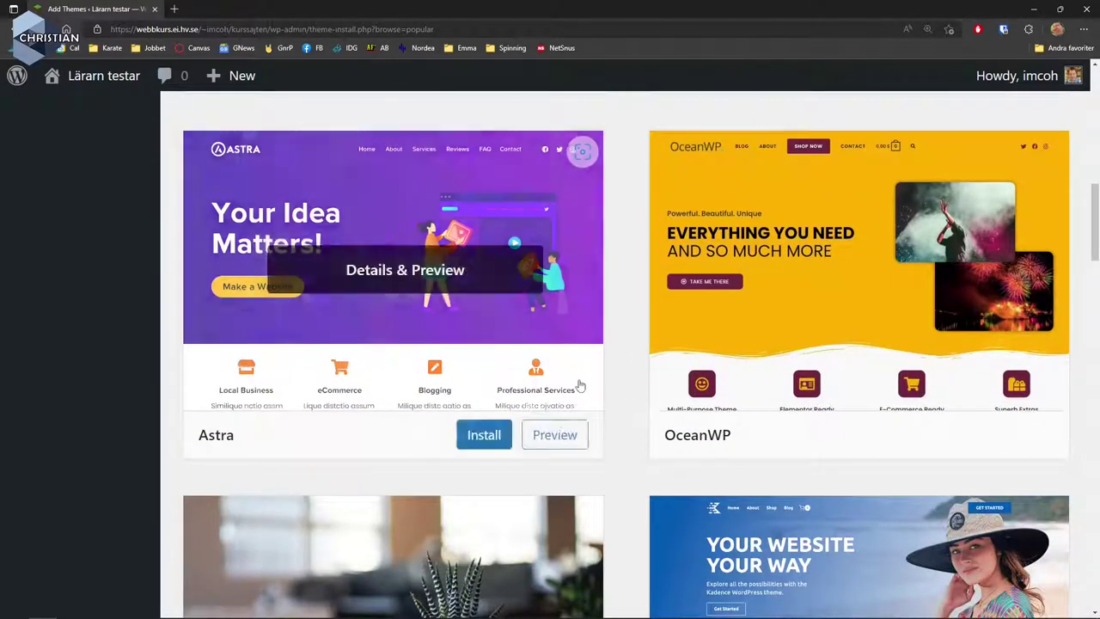
pyautogui.moveTo(748, 341)
pyautogui.scroll(-5, 746, 343)
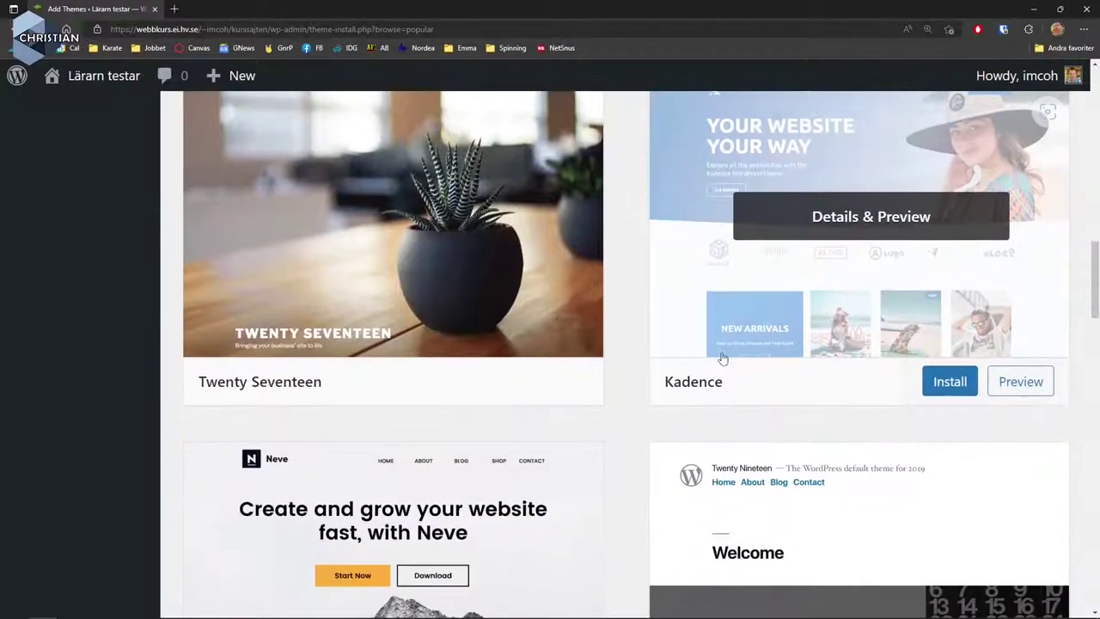
pyautogui.scroll(-4, 713, 366)
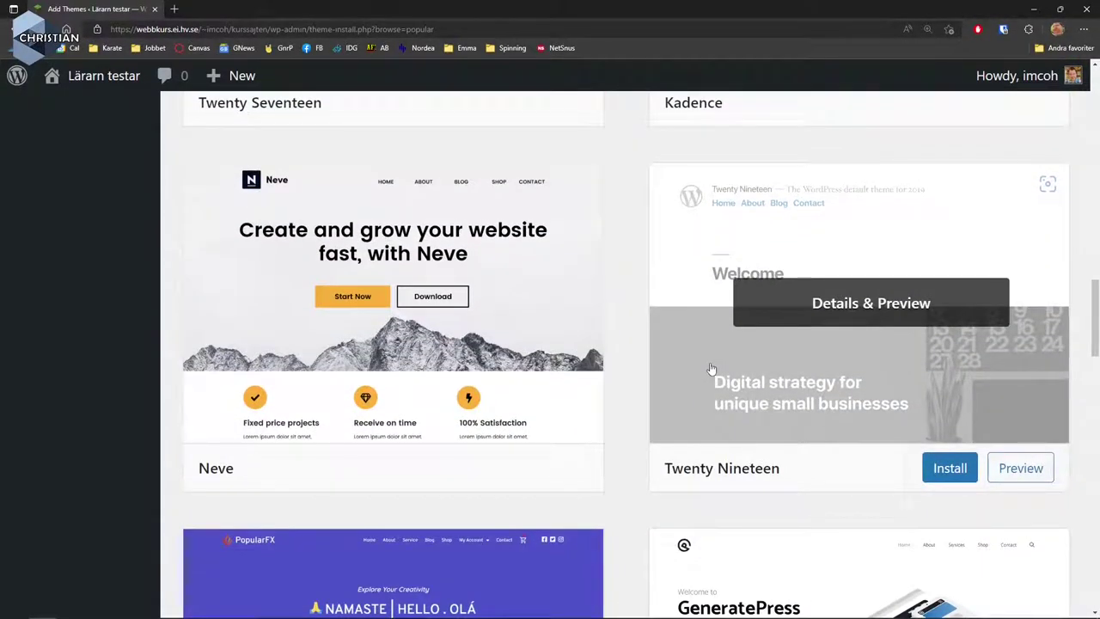
pyautogui.scroll(10, 692, 375)
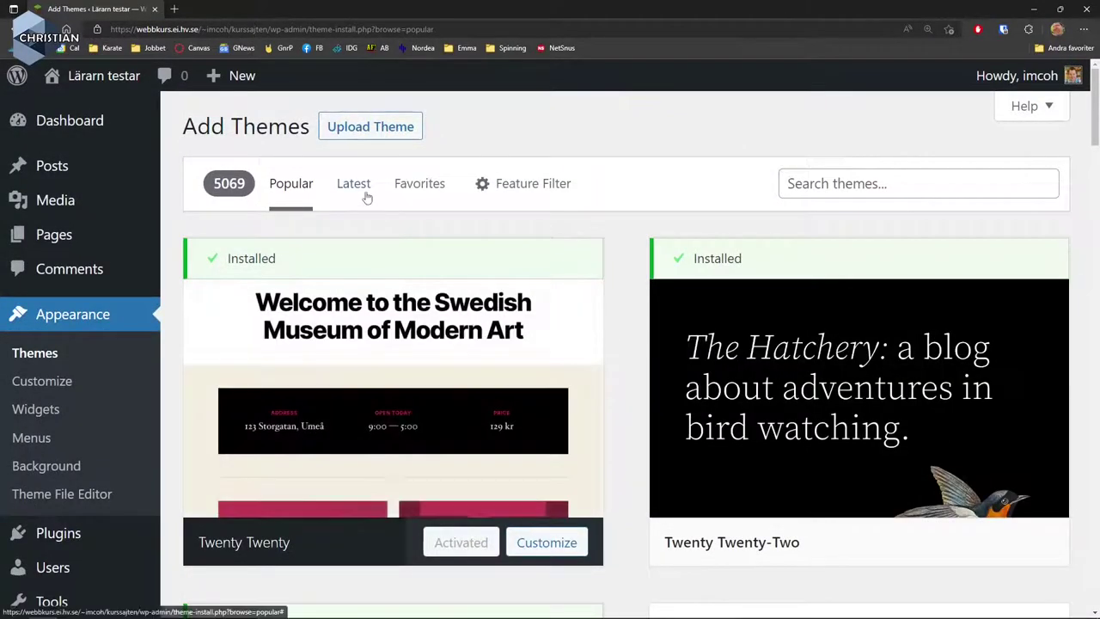
pyautogui.click(353, 183)
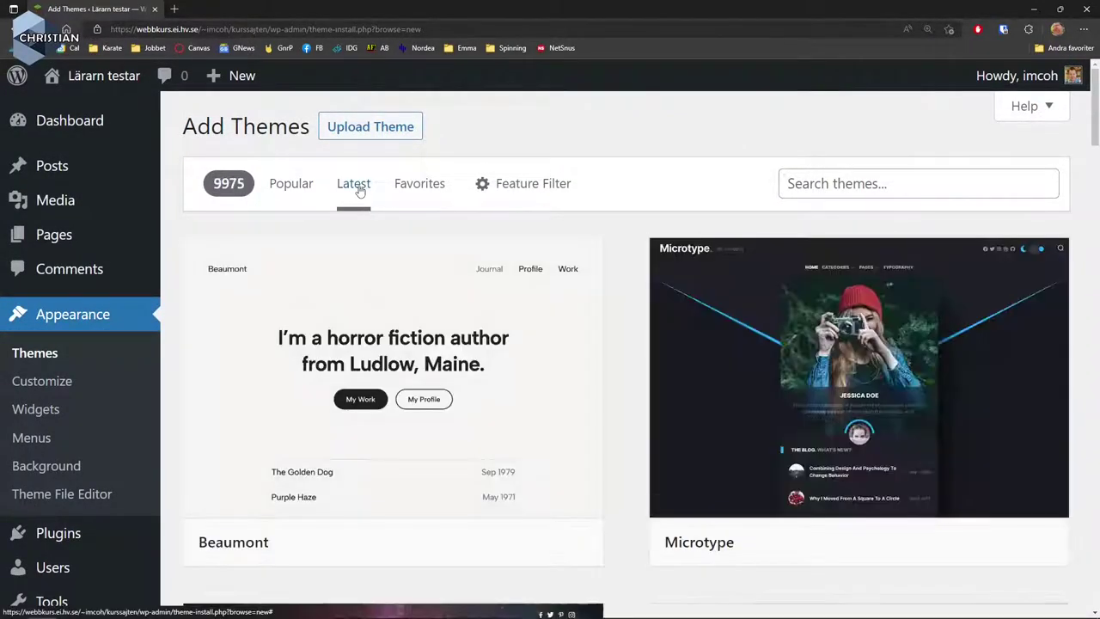
pyautogui.click(419, 184)
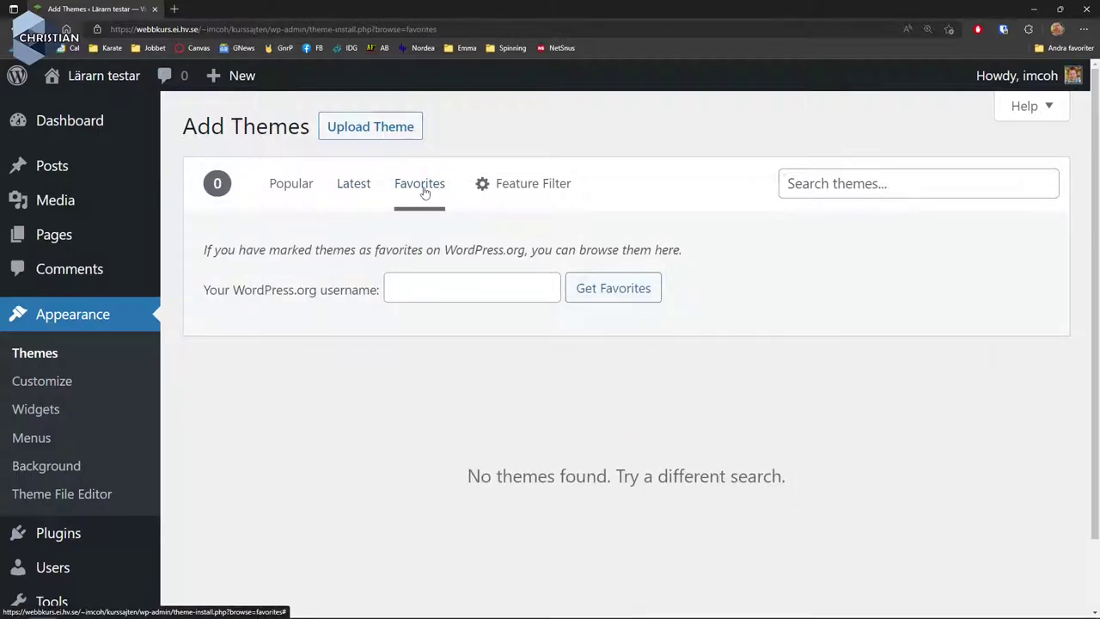
# Filter themes by Blog, Custom Logo, Full Site Editing and Two Columns, giving 22 results.
pyautogui.click(520, 190)
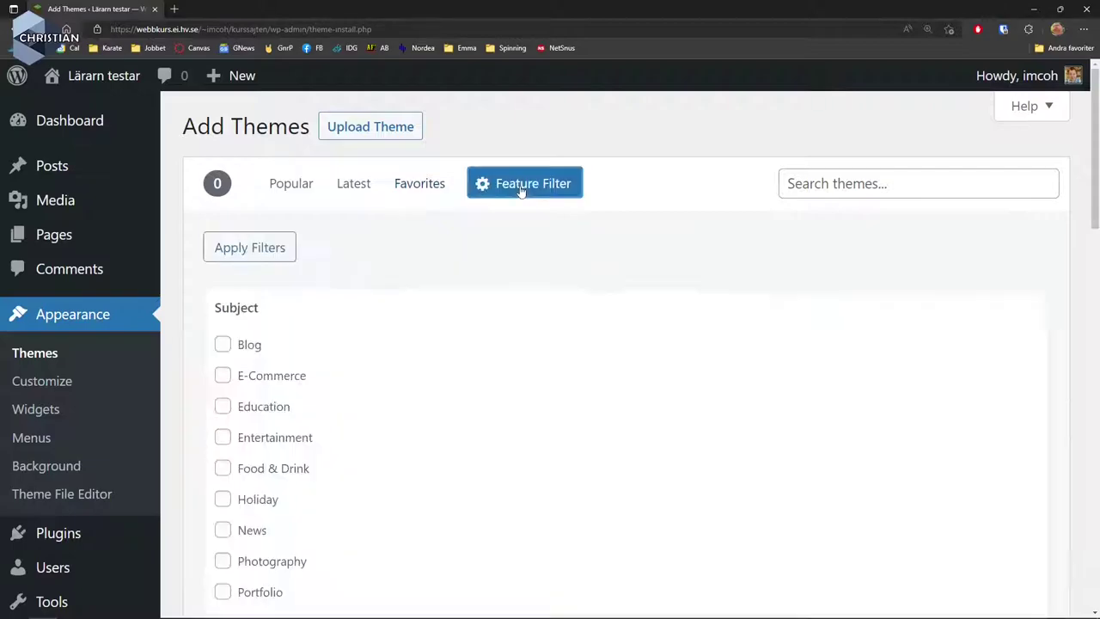
pyautogui.scroll(-2, 528, 202)
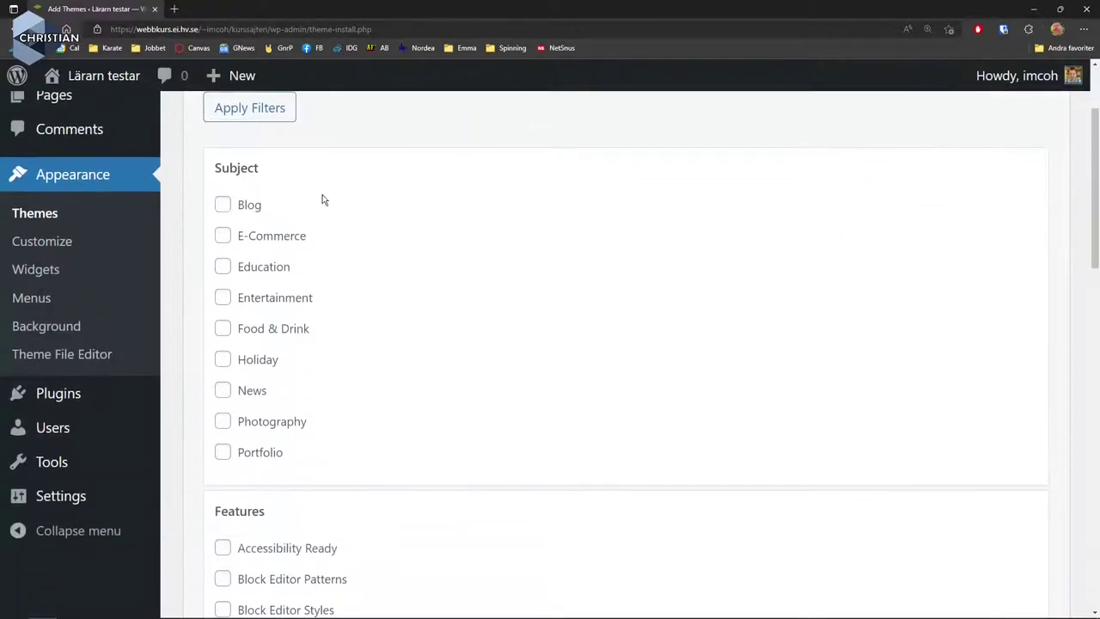
pyautogui.click(223, 205)
pyautogui.scroll(-6, 433, 257)
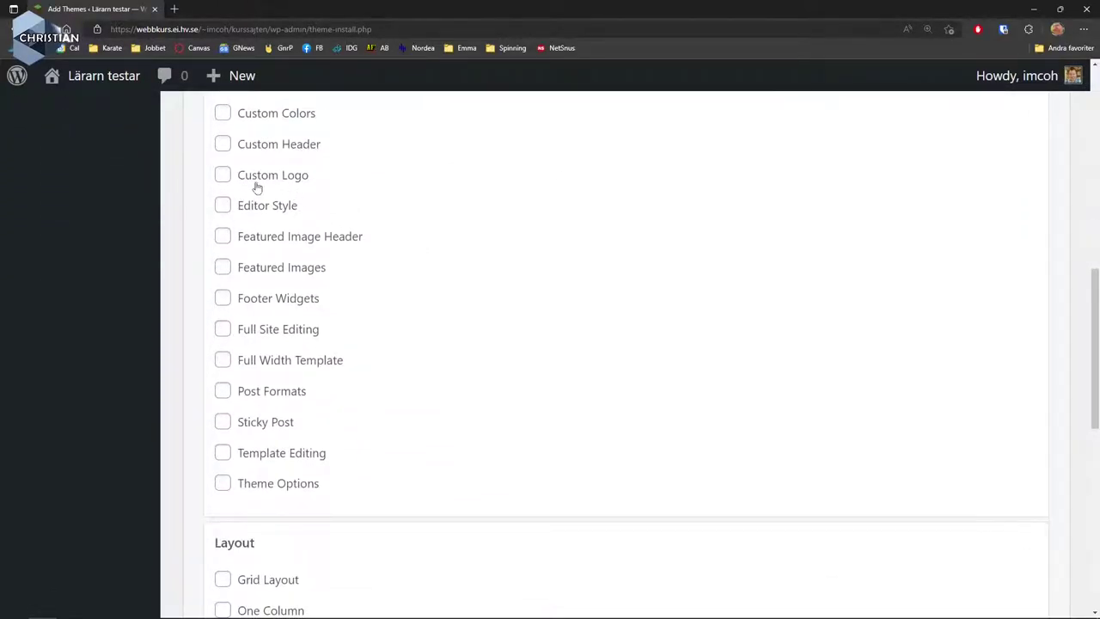
pyautogui.click(224, 175)
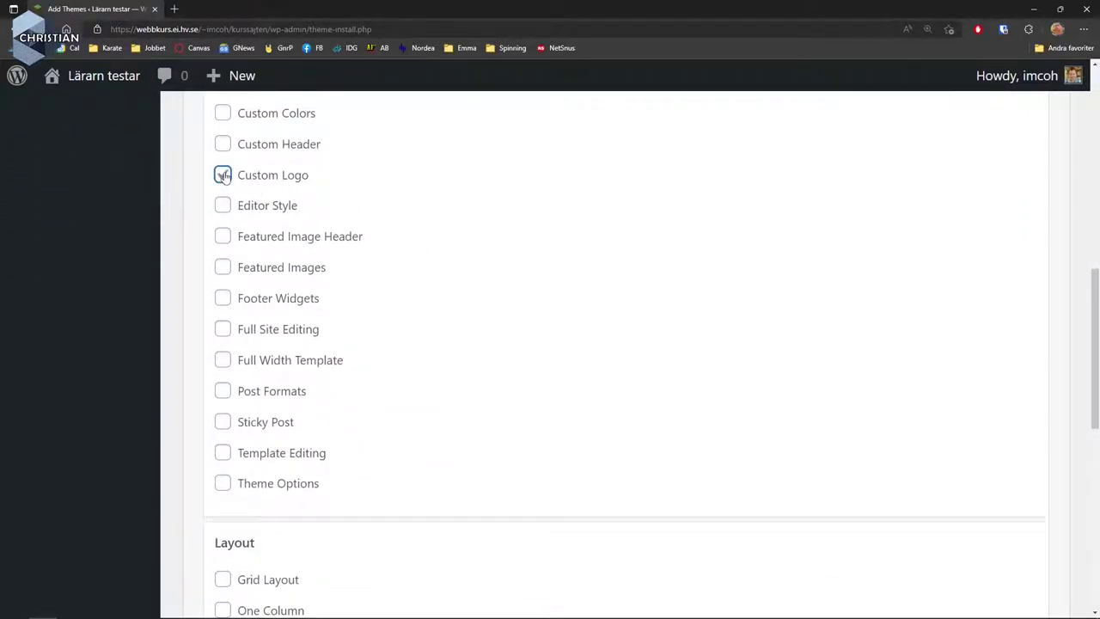
pyautogui.click(225, 332)
pyautogui.scroll(-5, 283, 352)
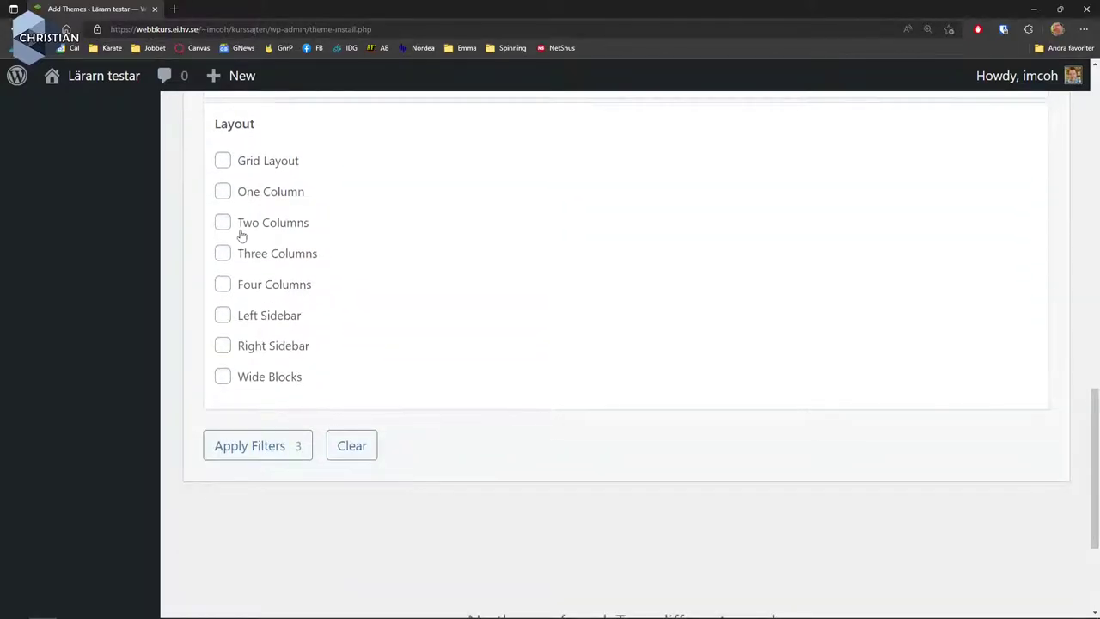
pyautogui.click(221, 225)
pyautogui.click(252, 448)
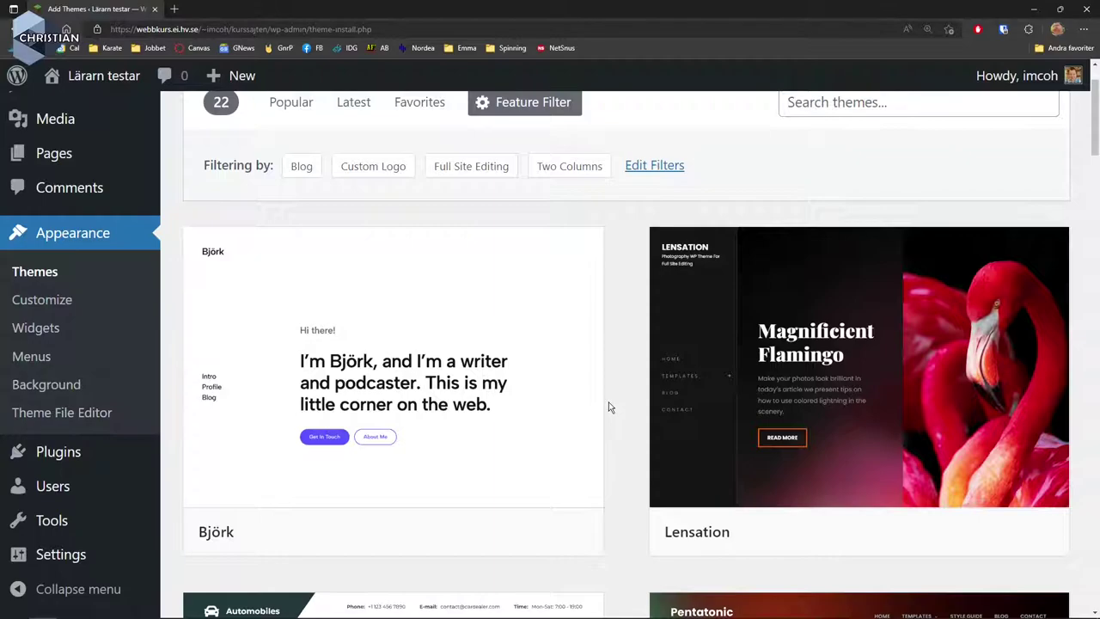
# Install the Pentatonic theme from the theme browser and activate it.
pyautogui.scroll(-5, 608, 403)
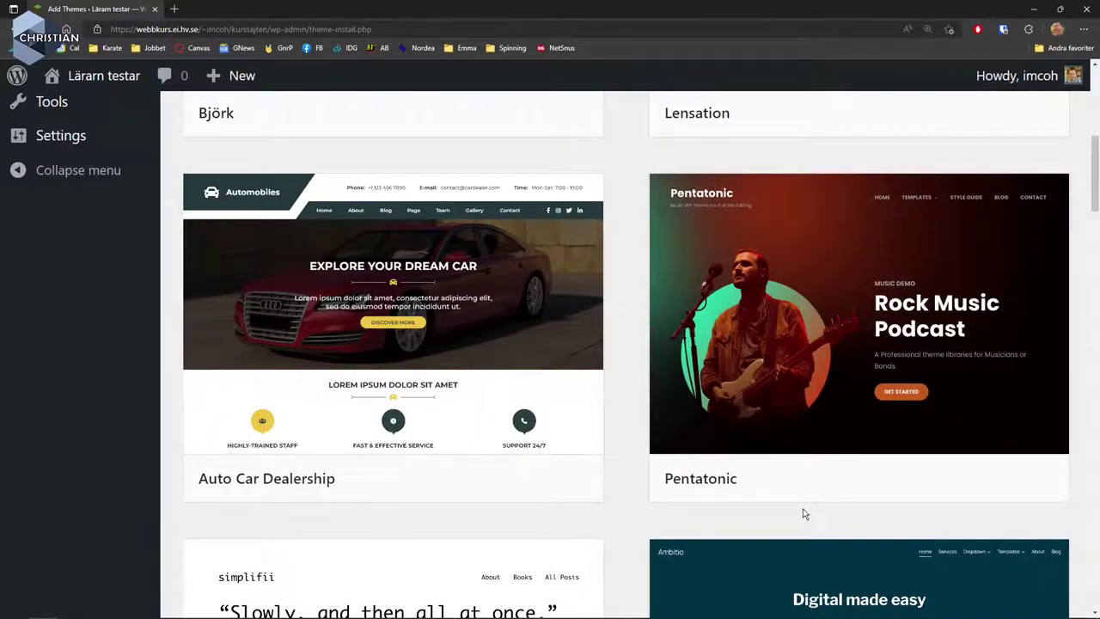
pyautogui.moveTo(894, 483)
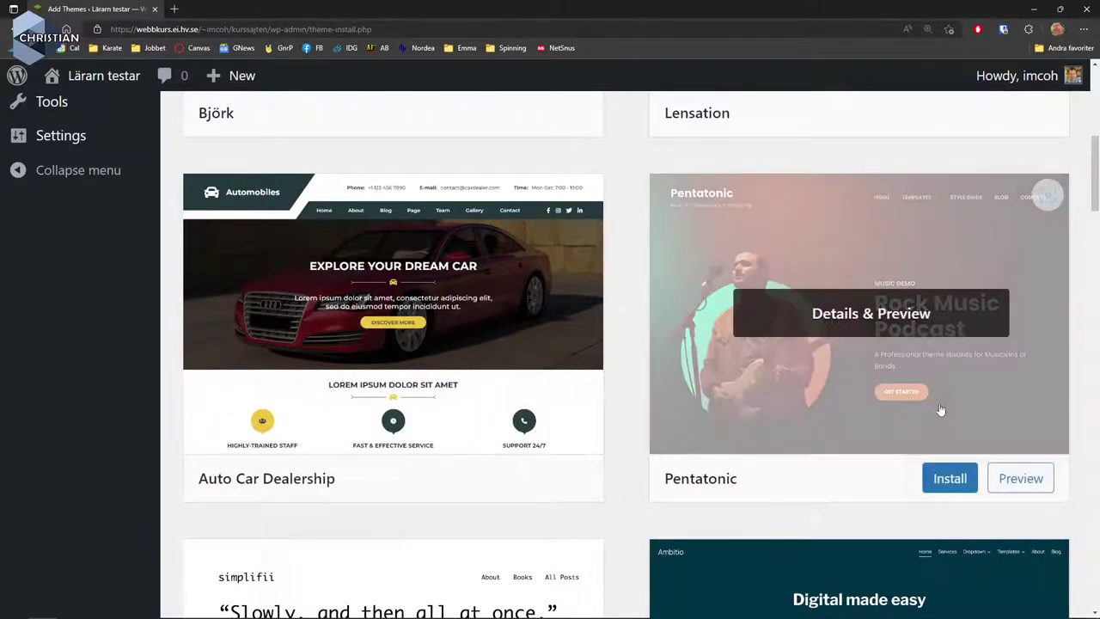
pyautogui.click(950, 478)
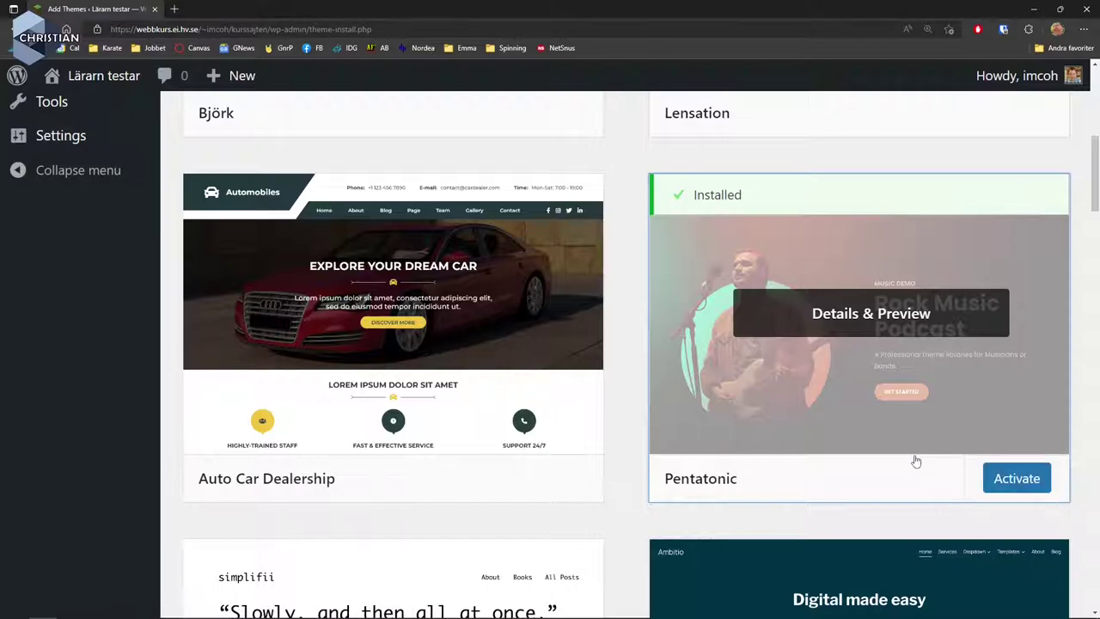
pyautogui.click(1019, 486)
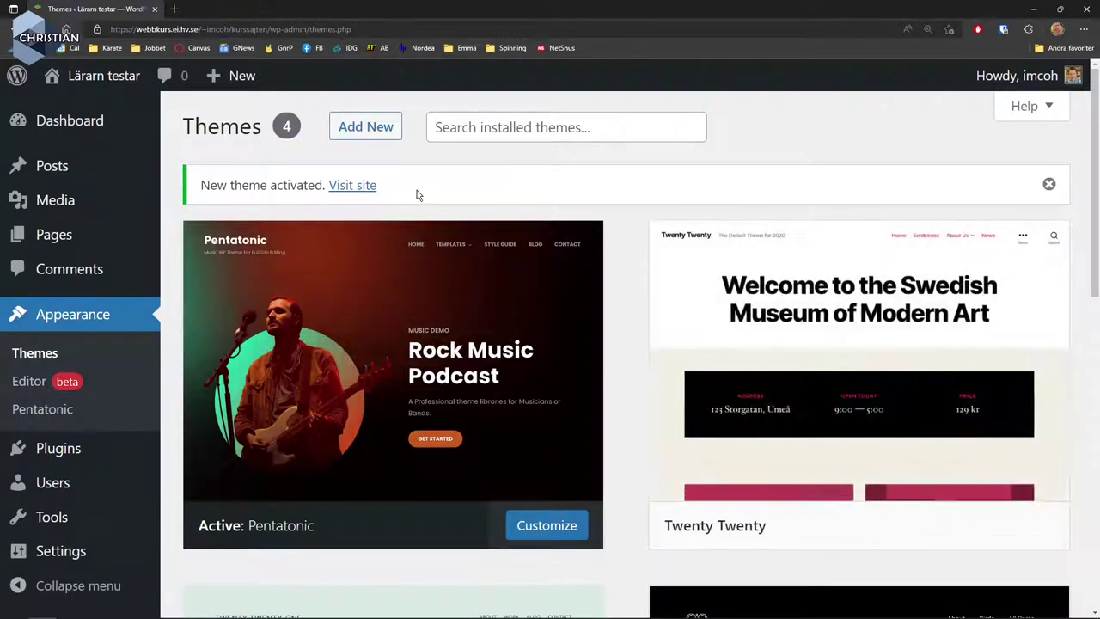
# Visit the live site and scroll through the Pentatonic front page with its Rock Music Podcast hero.
pyautogui.click(356, 188)
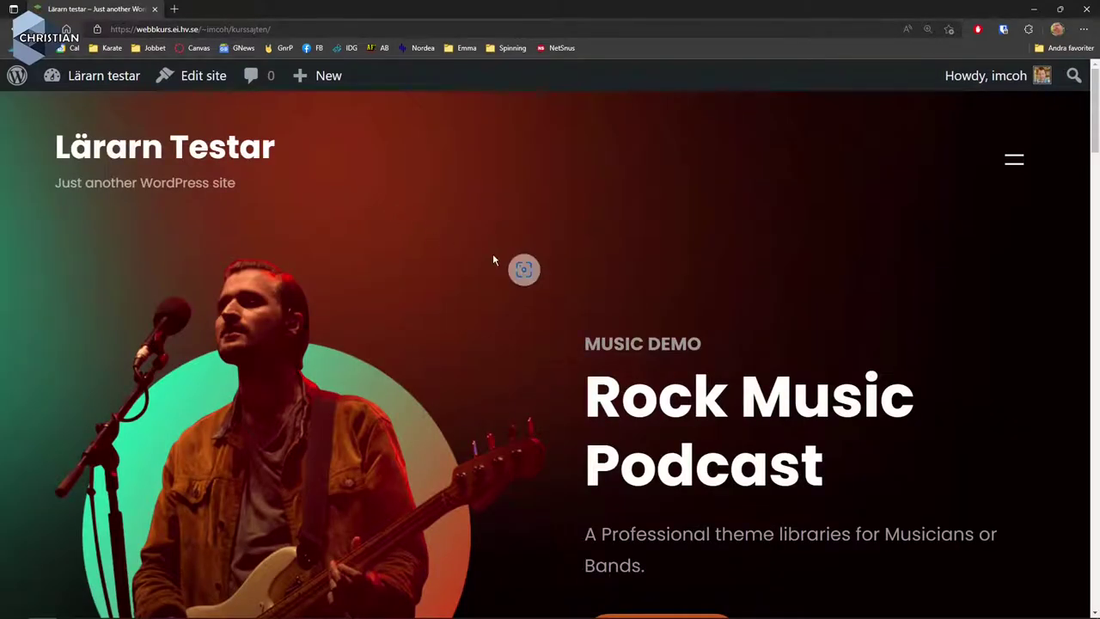
pyautogui.scroll(-3, 802, 395)
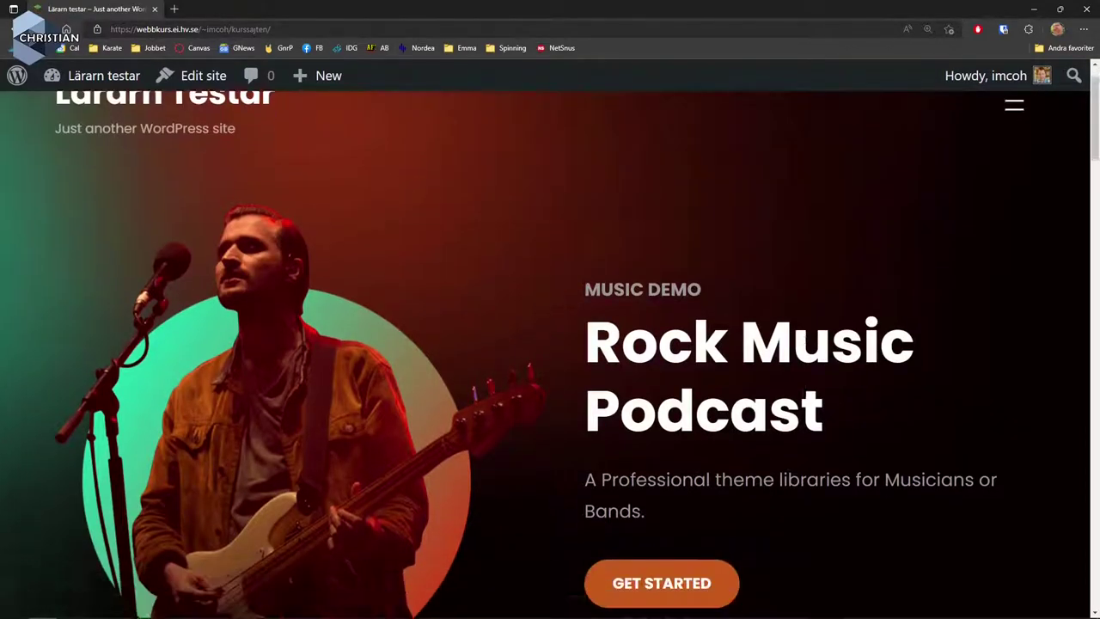
pyautogui.scroll(-4, 803, 397)
pyautogui.scroll(-2, 805, 398)
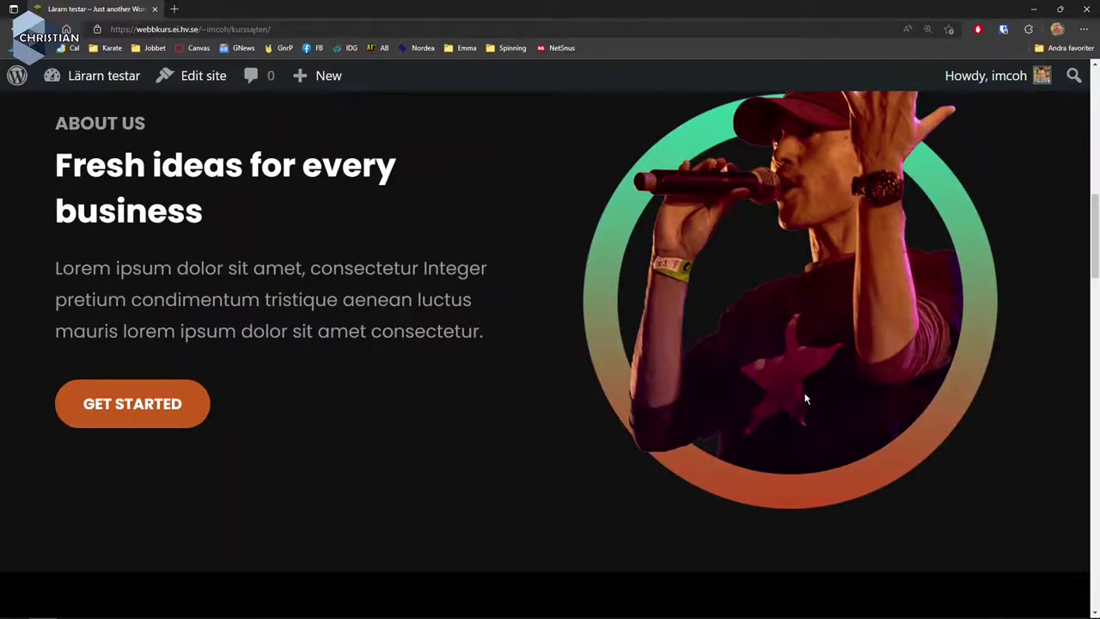
pyautogui.scroll(-8, 805, 398)
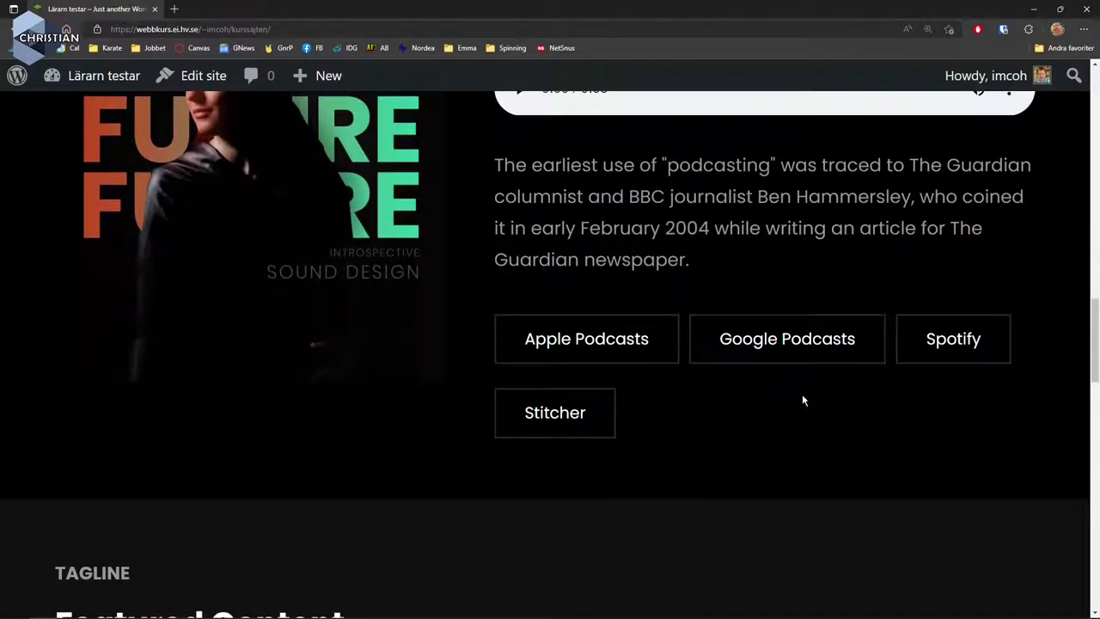
pyautogui.scroll(15, 802, 401)
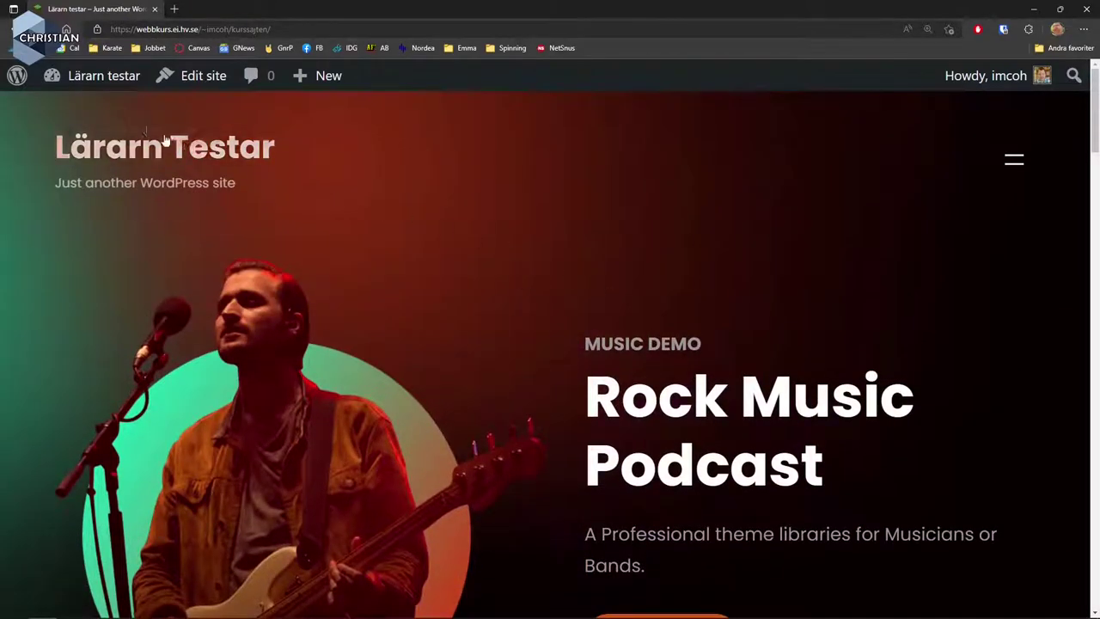
# Return to the Dashboard, look at the installed plugins, then go to the Users list.
pyautogui.moveTo(99, 80)
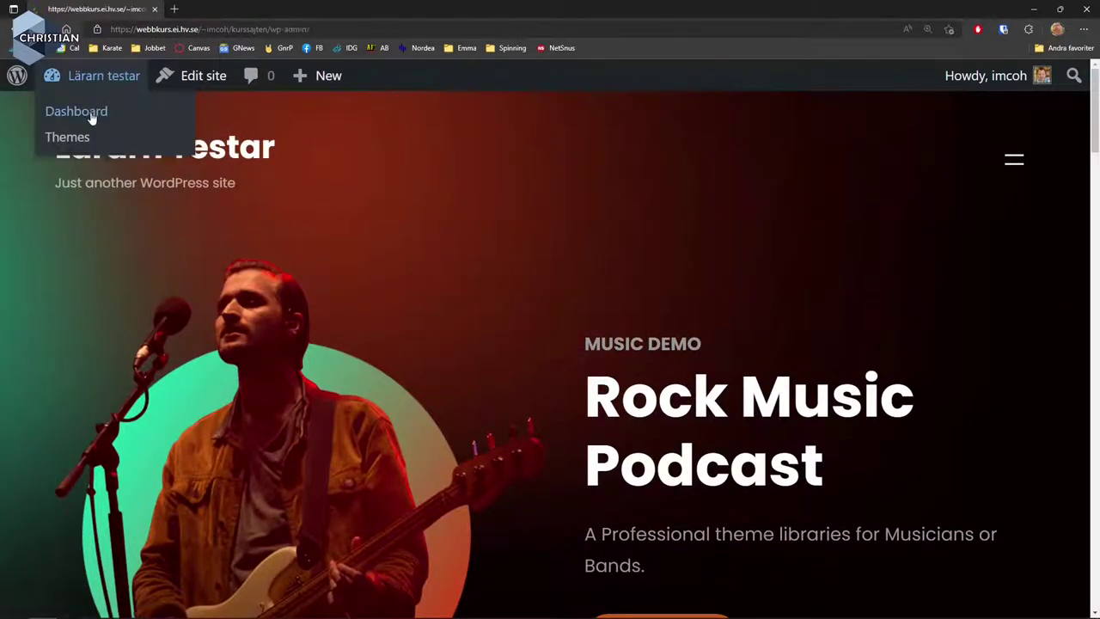
pyautogui.click(92, 116)
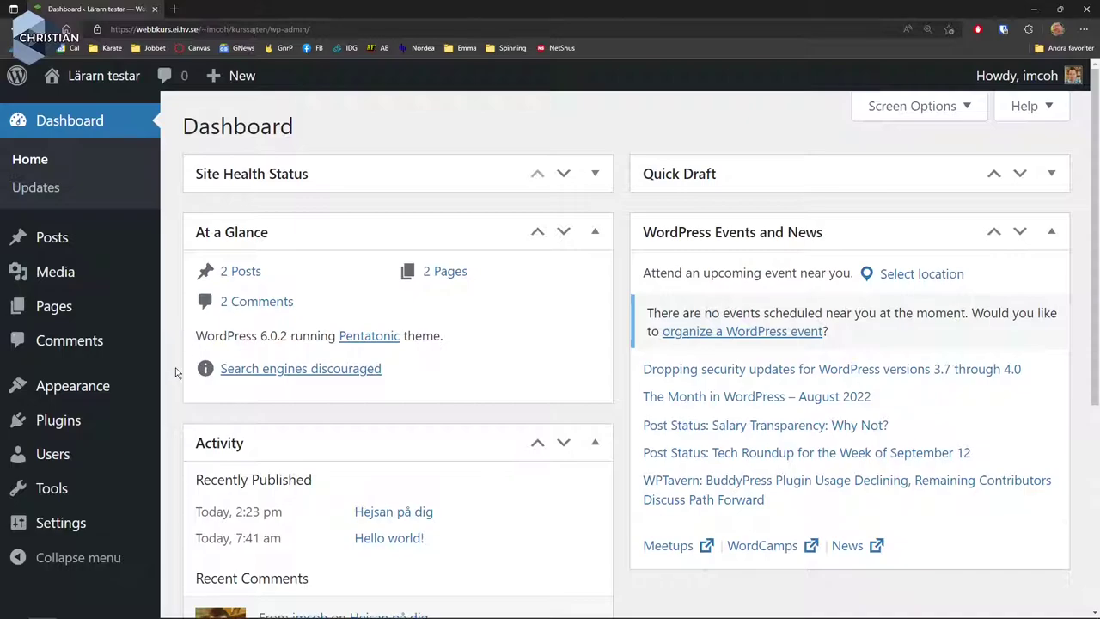
pyautogui.moveTo(110, 389)
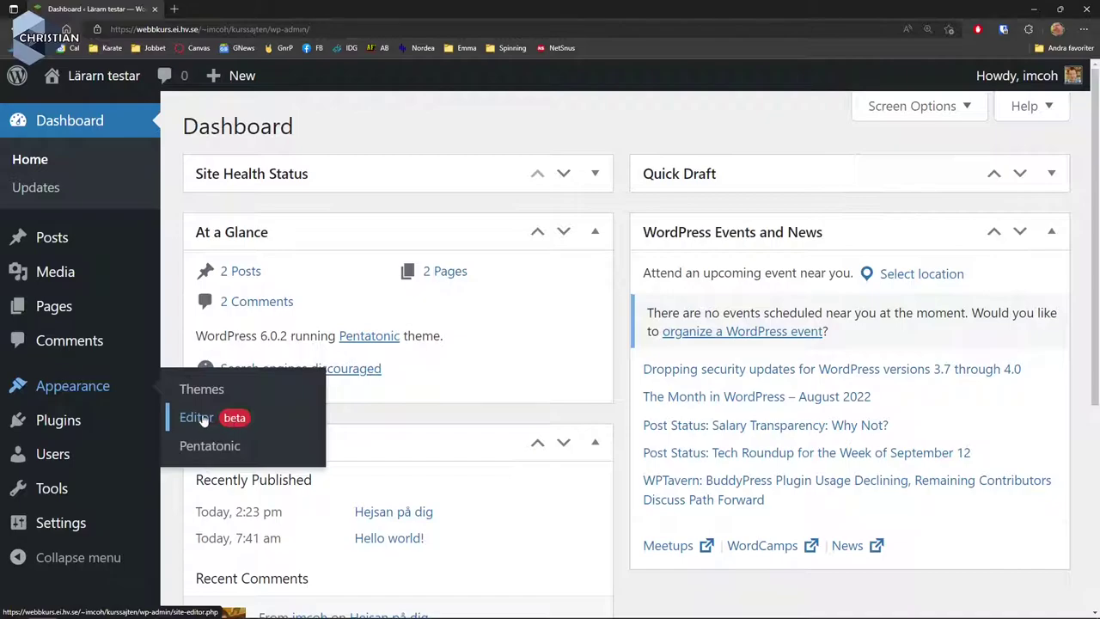
pyautogui.moveTo(77, 420)
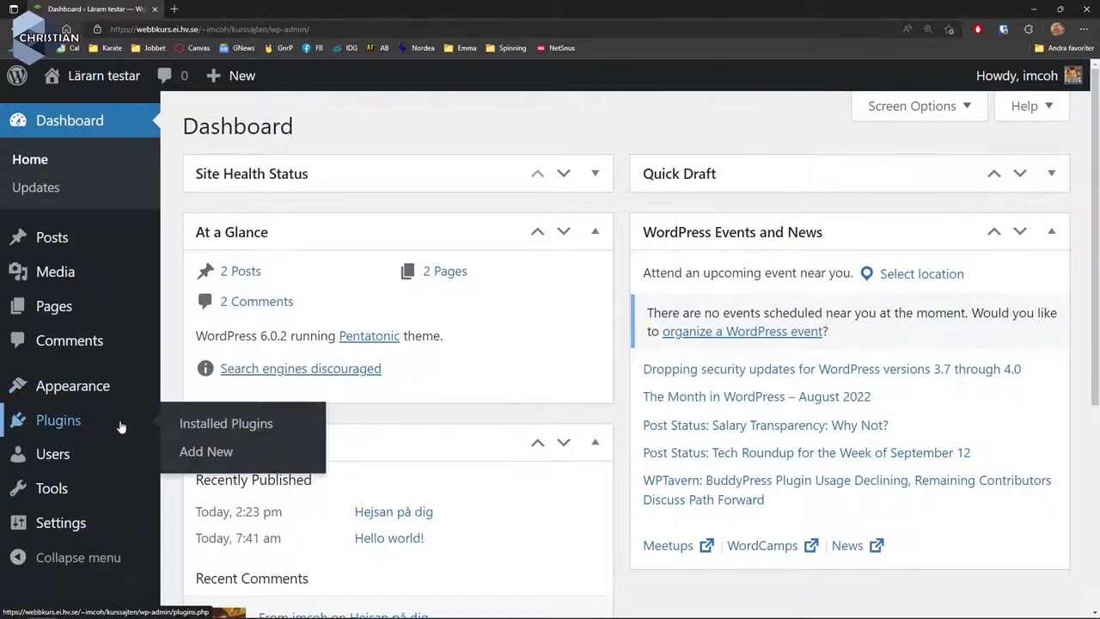
pyautogui.click(198, 427)
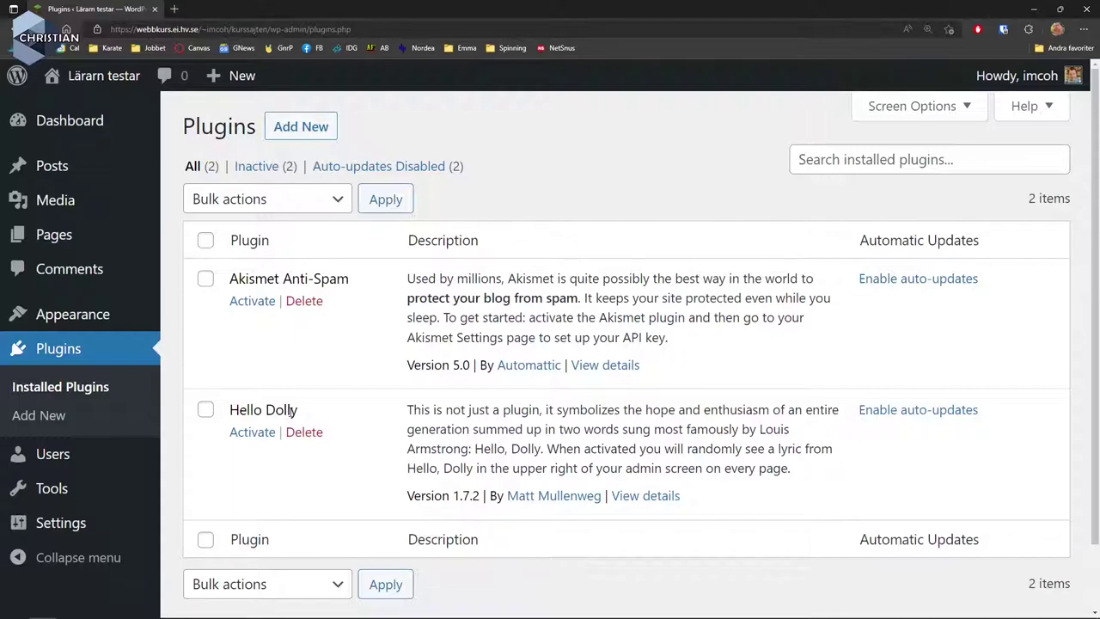
pyautogui.moveTo(98, 454)
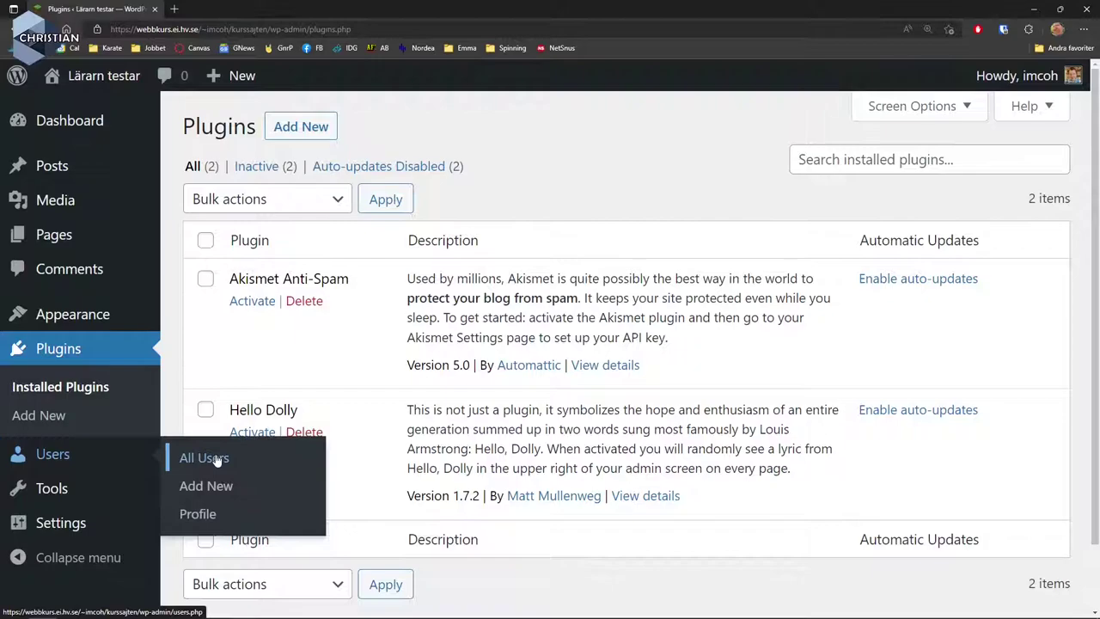
pyautogui.click(216, 456)
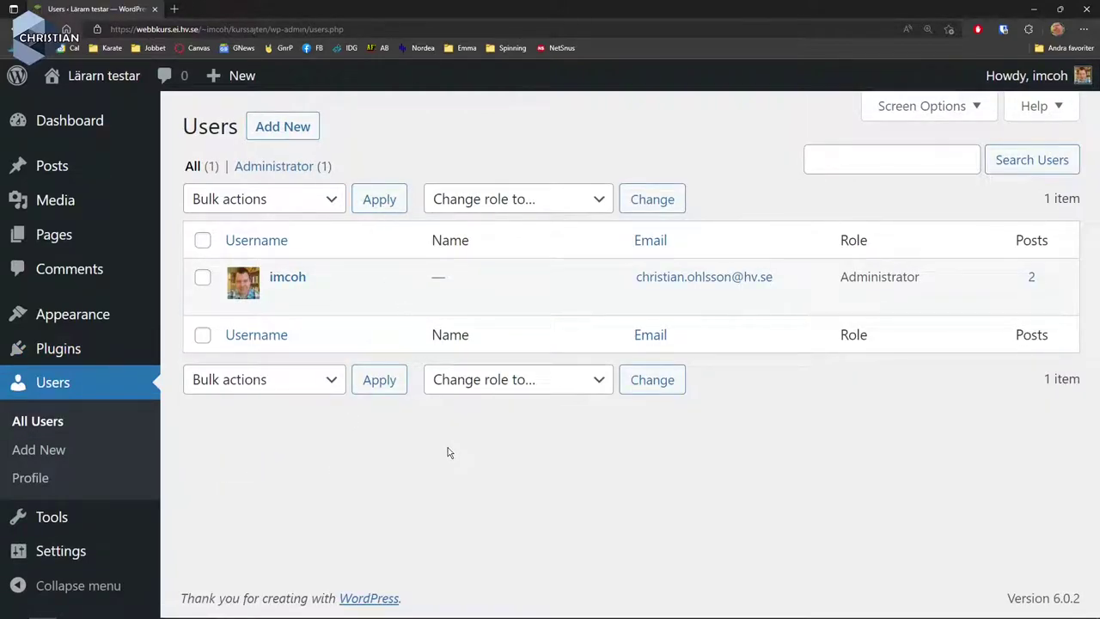
# Add a new user with a username, e-mail, first name, generated password and the Author role.
pyautogui.click(281, 127)
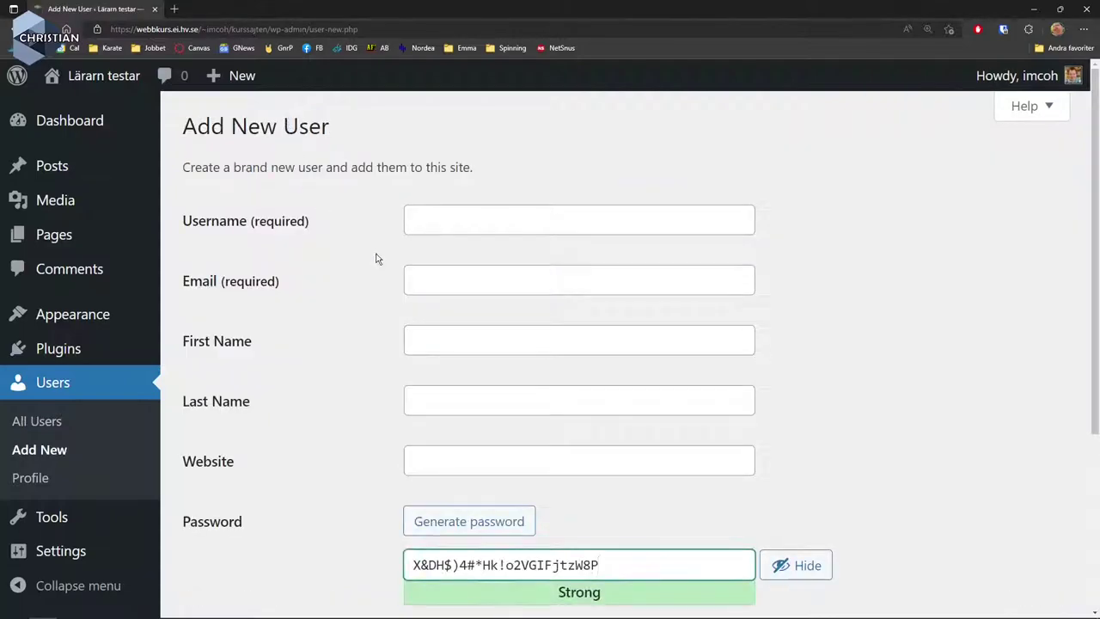
pyautogui.click(434, 219)
pyautogui.write('nisse')
pyautogui.press('Tab')
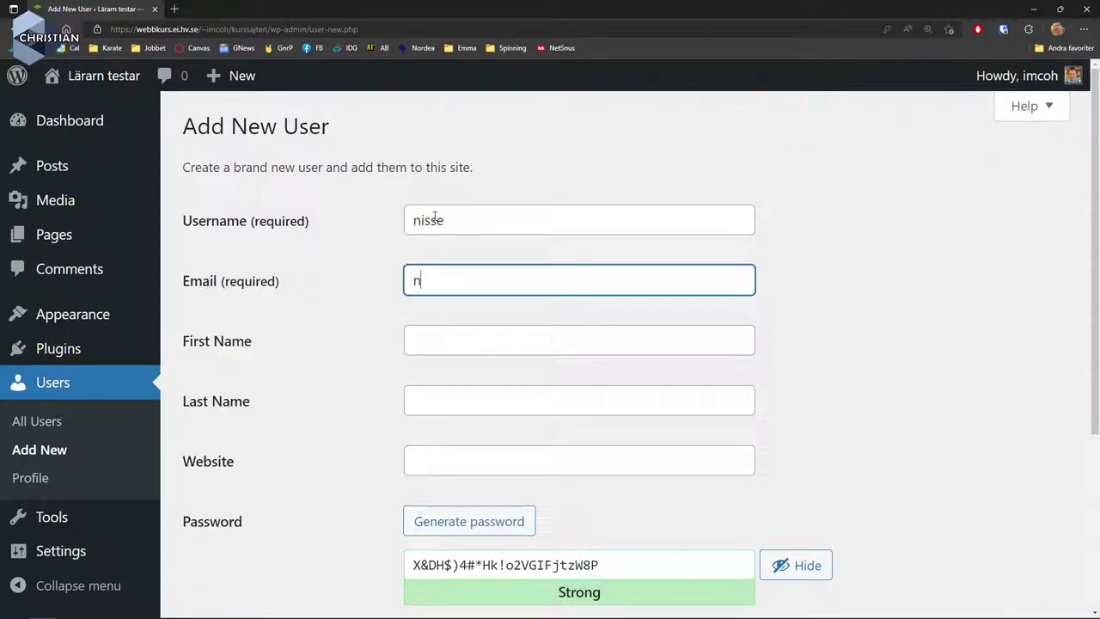
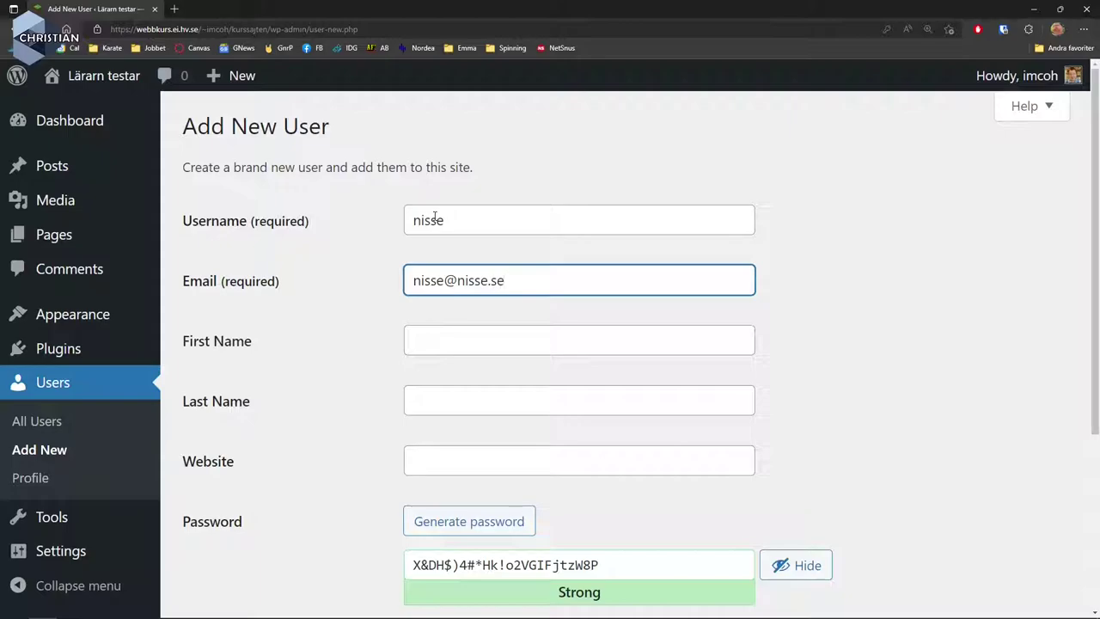
pyautogui.click(465, 340)
pyautogui.write('Nils')
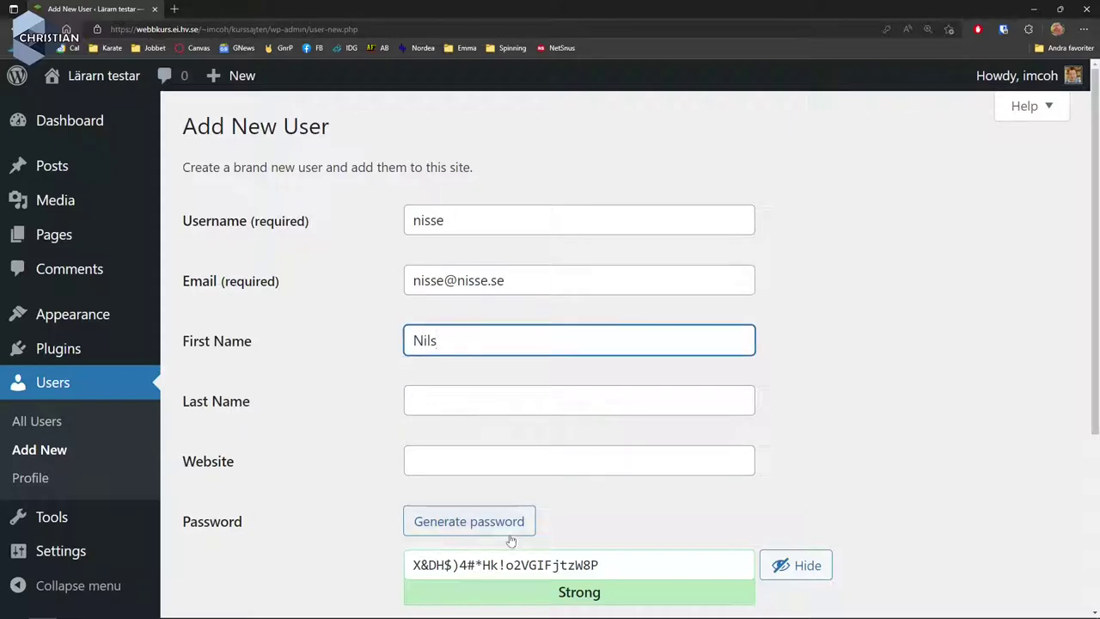
pyautogui.click(516, 523)
pyautogui.scroll(-3, 748, 469)
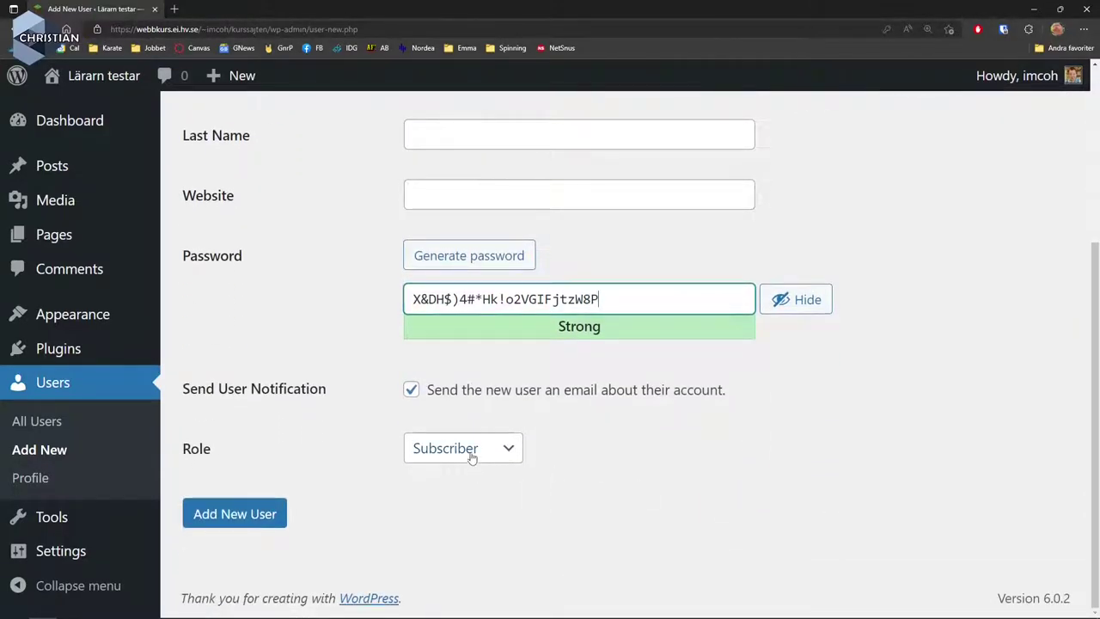
pyautogui.click(471, 455)
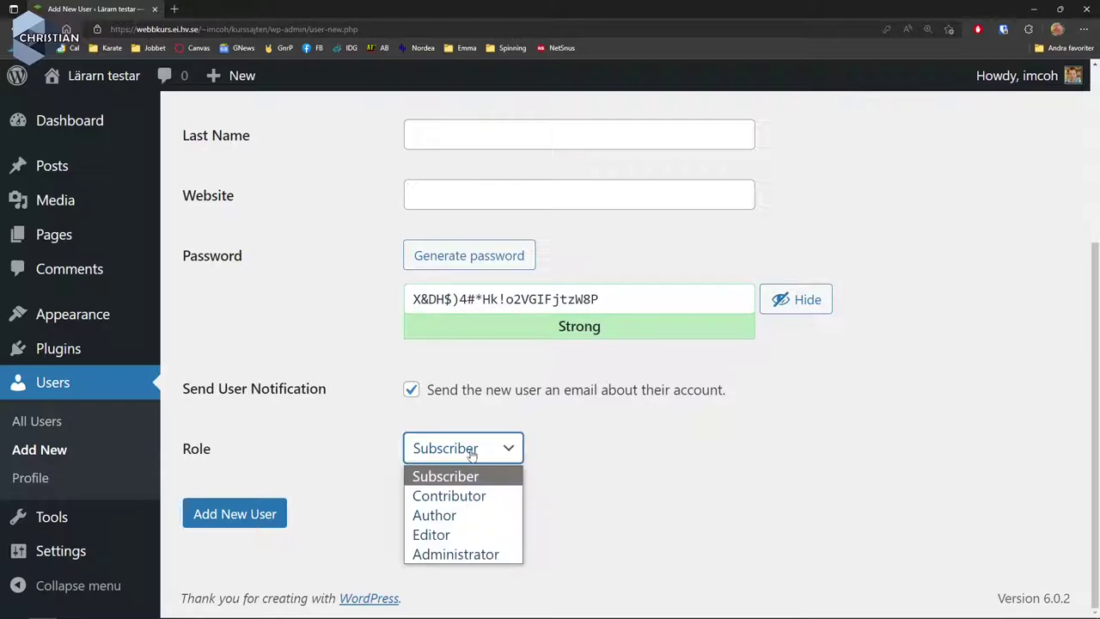
pyautogui.click(460, 516)
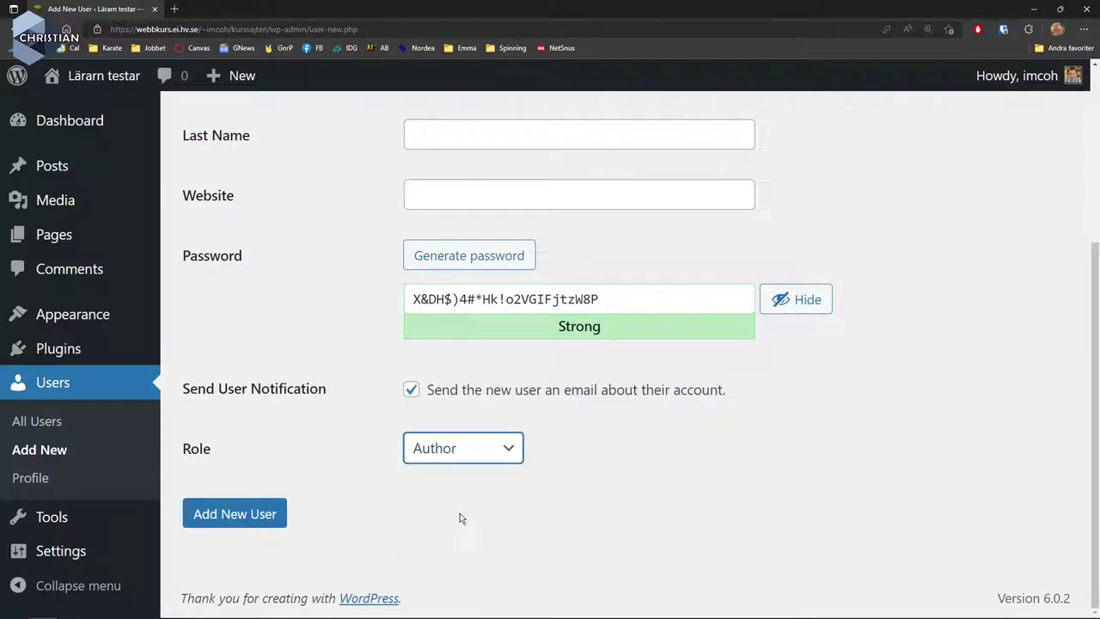
pyautogui.click(271, 525)
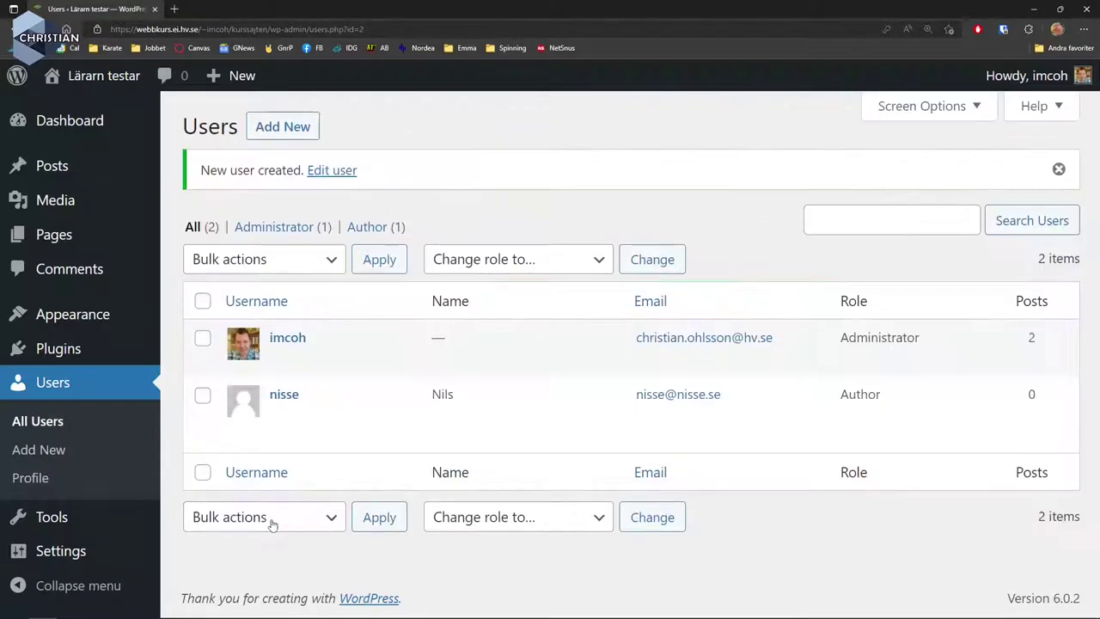
# Delete the newly created Author user and confirm the deletion.
pyautogui.moveTo(311, 417)
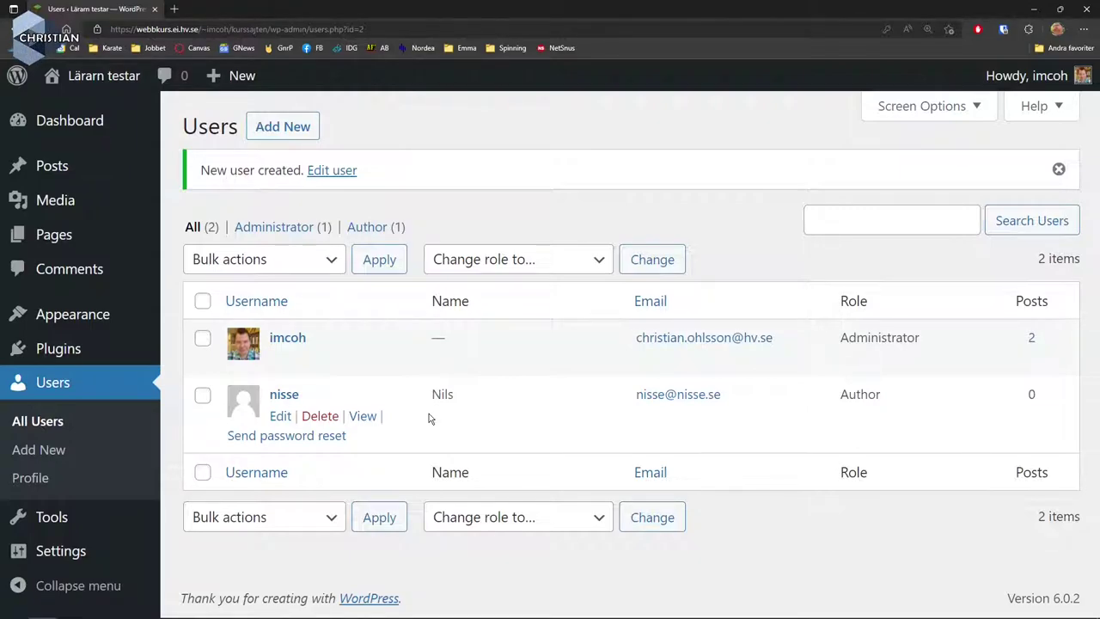
pyautogui.click(321, 417)
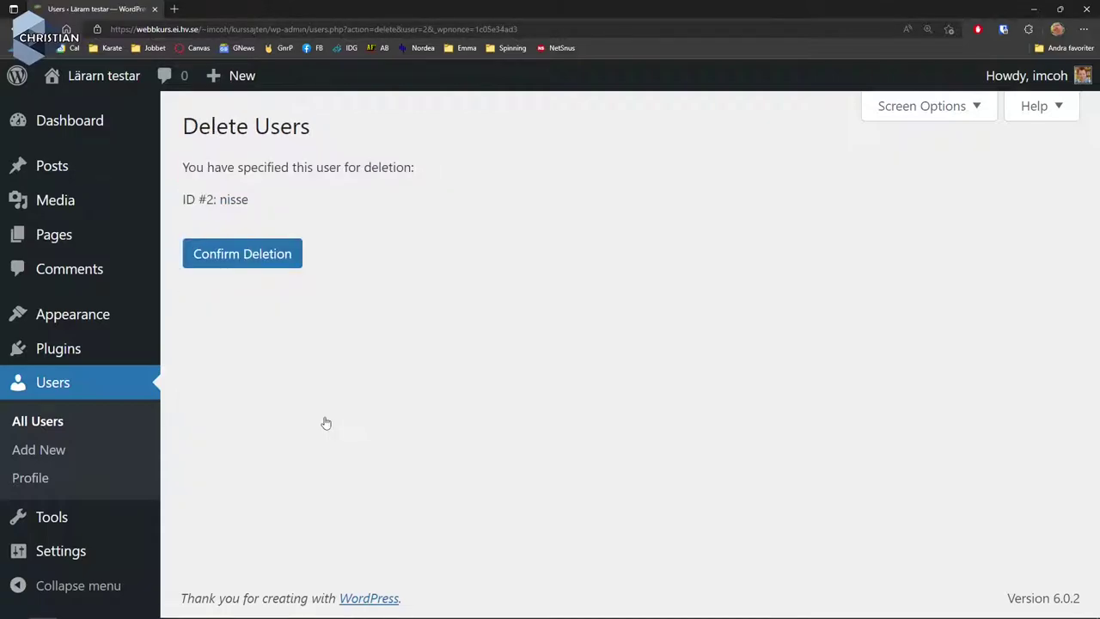
pyautogui.click(232, 258)
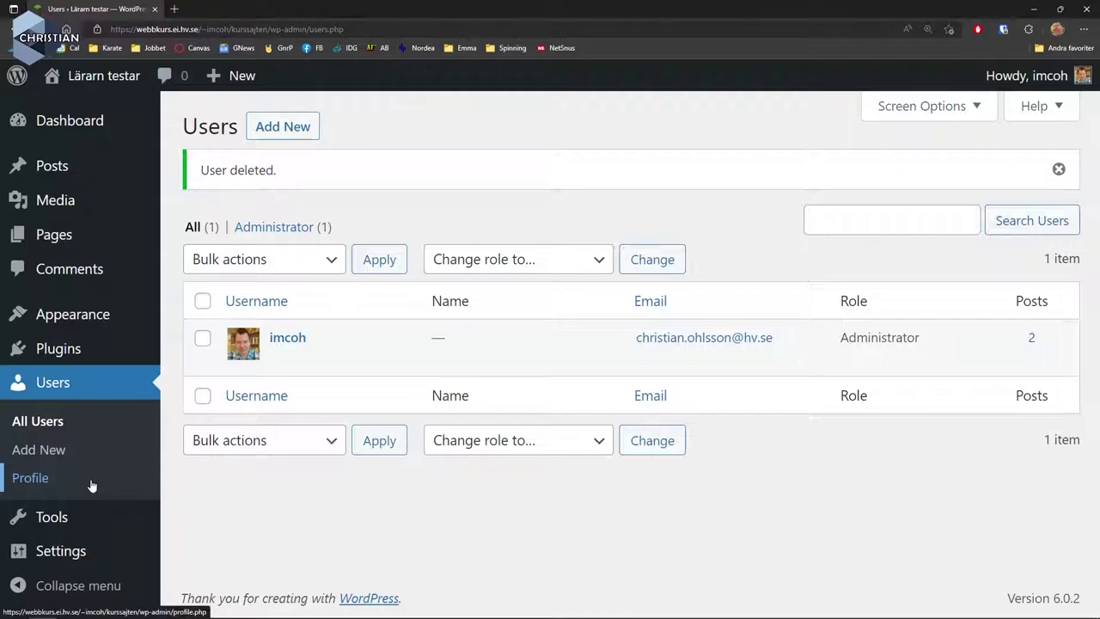
# Go to Settings > General, where the site title 'Lärarn testar' is shown.
pyautogui.moveTo(60, 526)
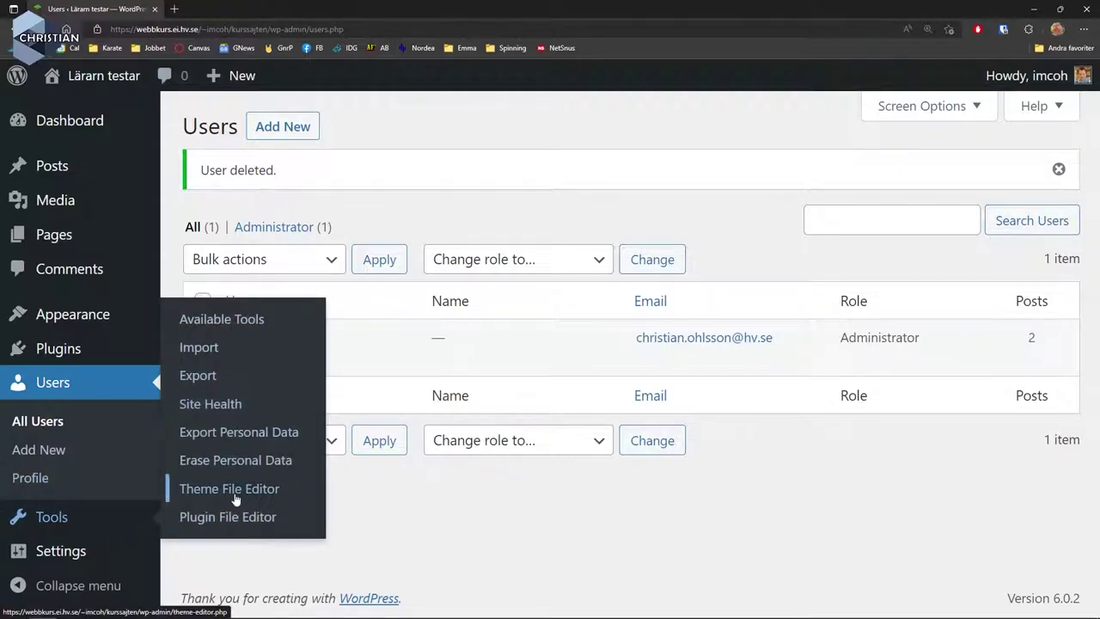
pyautogui.moveTo(90, 558)
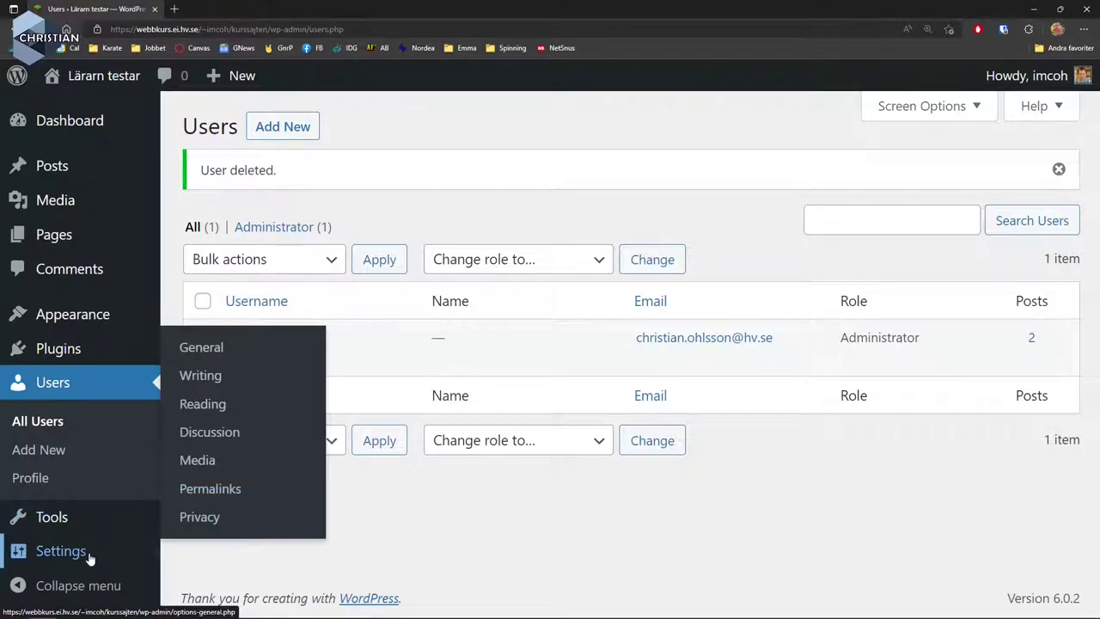
pyautogui.click(223, 349)
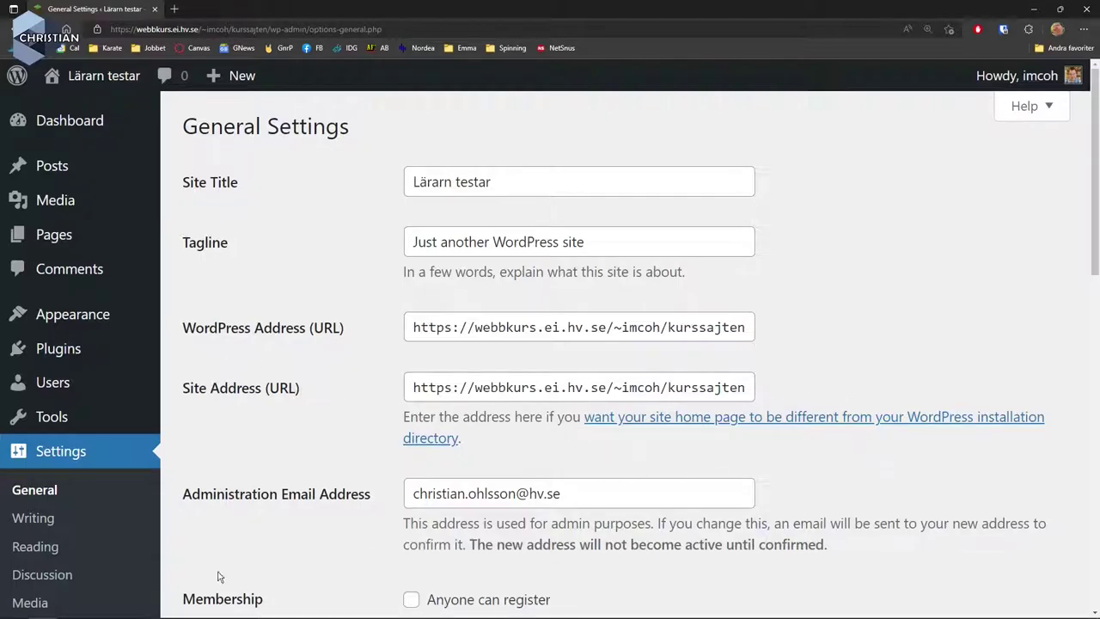
# In Discussion Settings, require users to be registered and logged in to comment, and save.
pyautogui.click(55, 577)
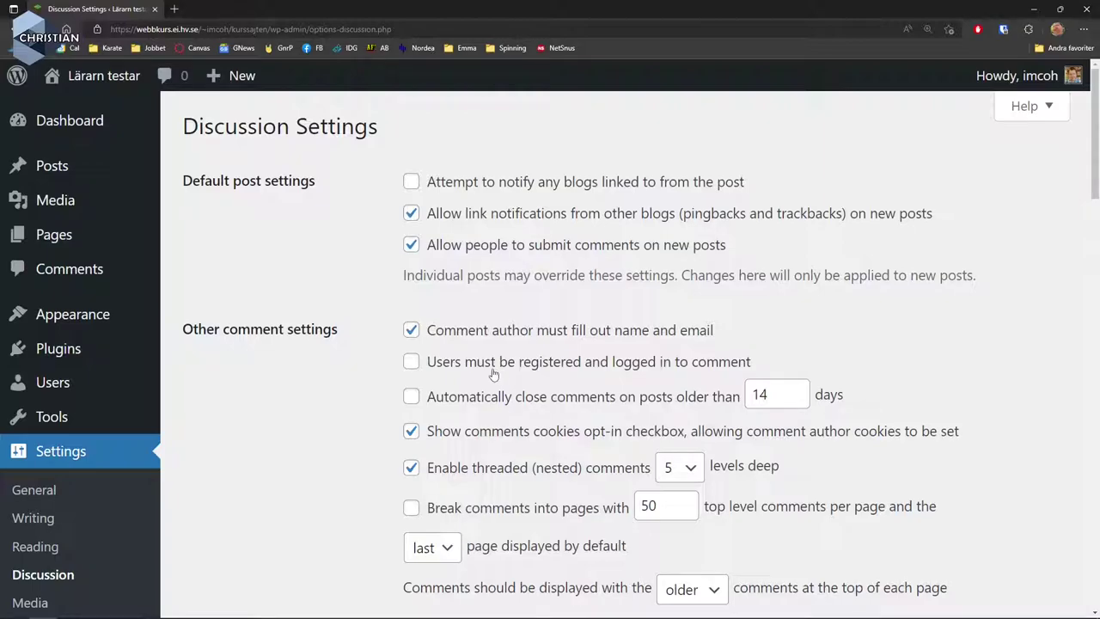
pyautogui.click(410, 363)
pyautogui.scroll(-6, 552, 391)
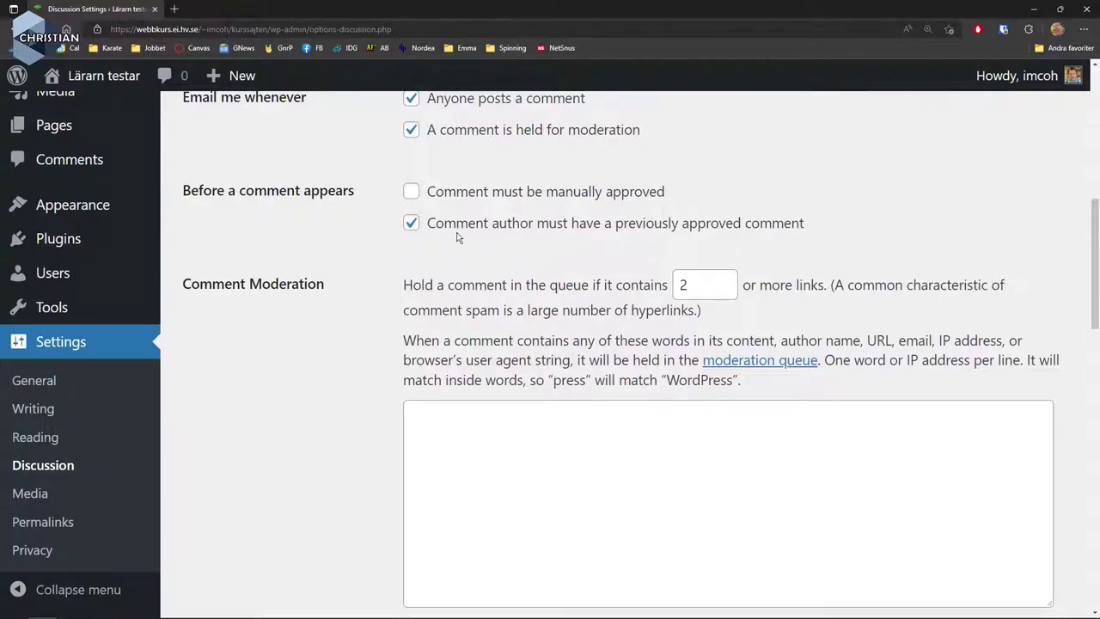
pyautogui.scroll(-8, 453, 169)
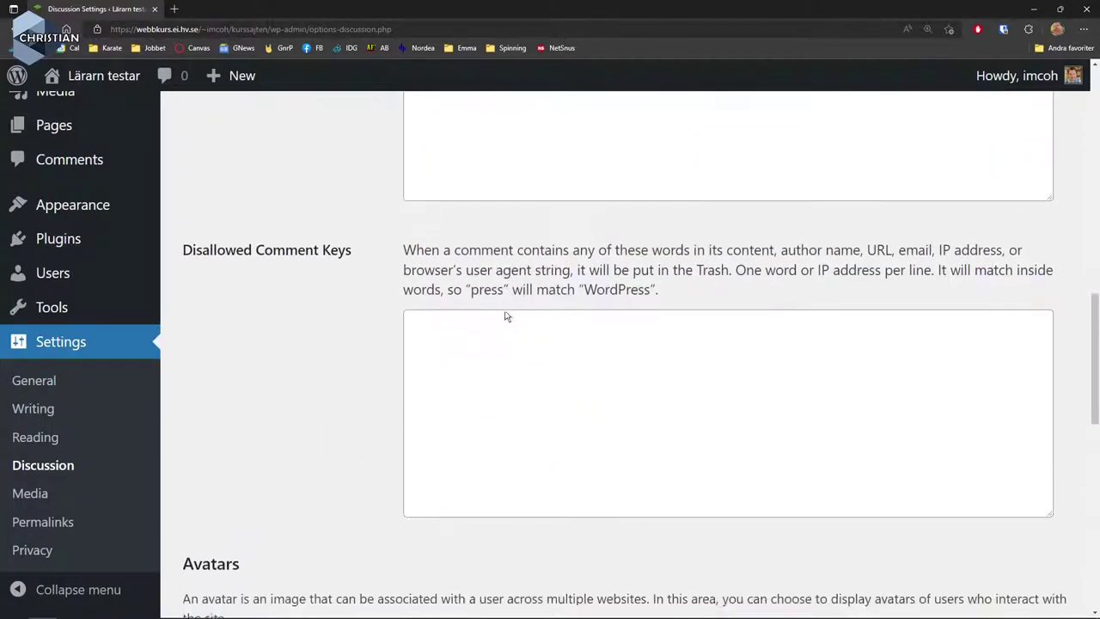
pyautogui.scroll(-6, 518, 404)
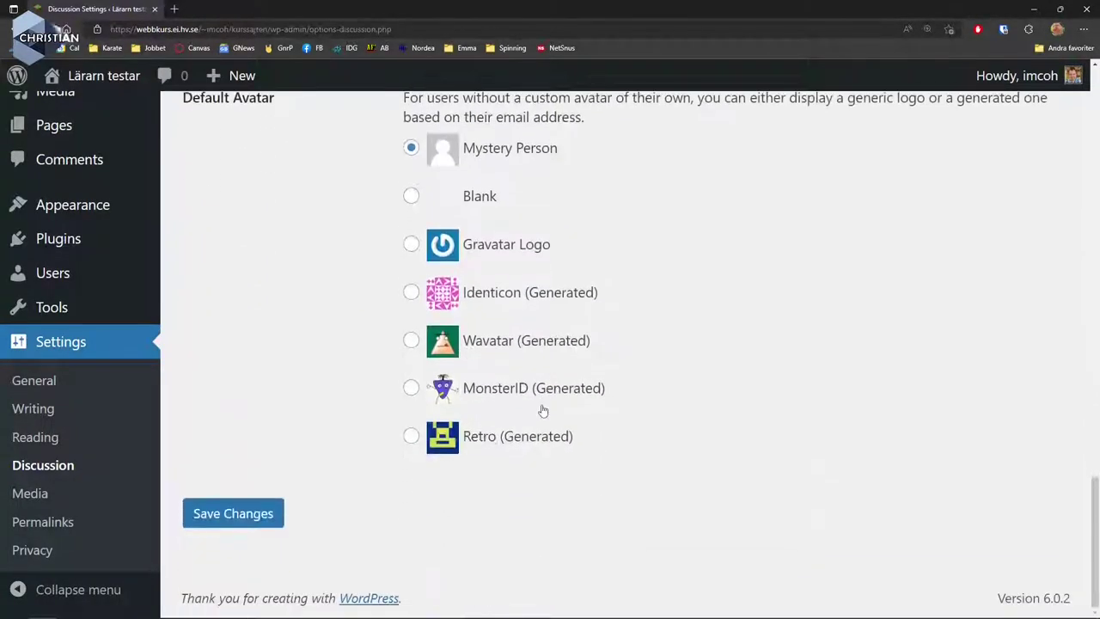
pyautogui.click(238, 509)
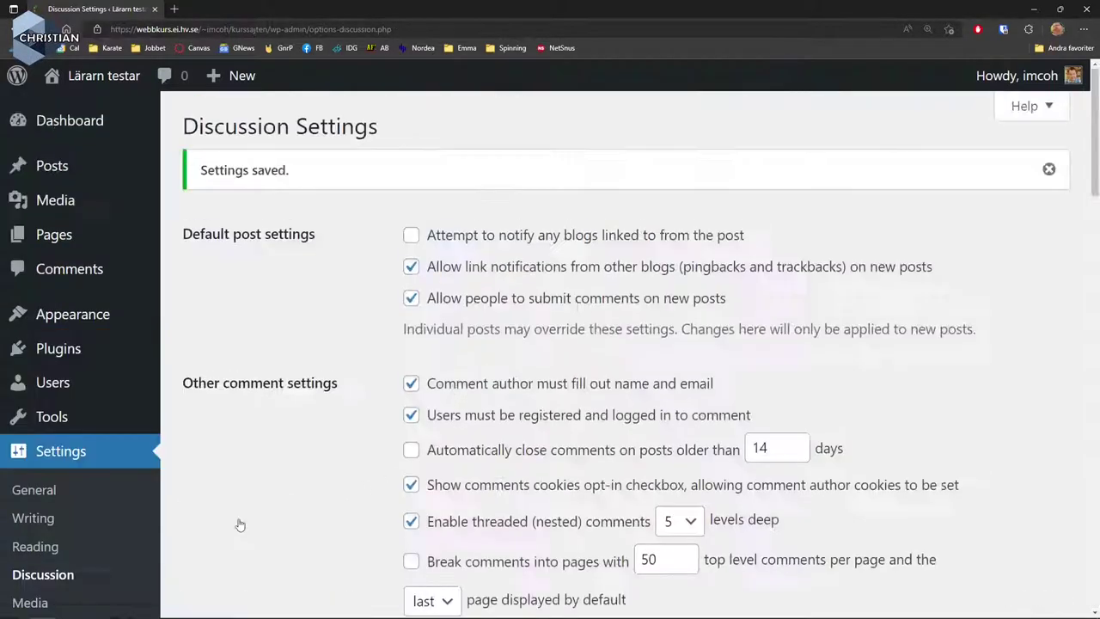
pyautogui.scroll(-3, 118, 540)
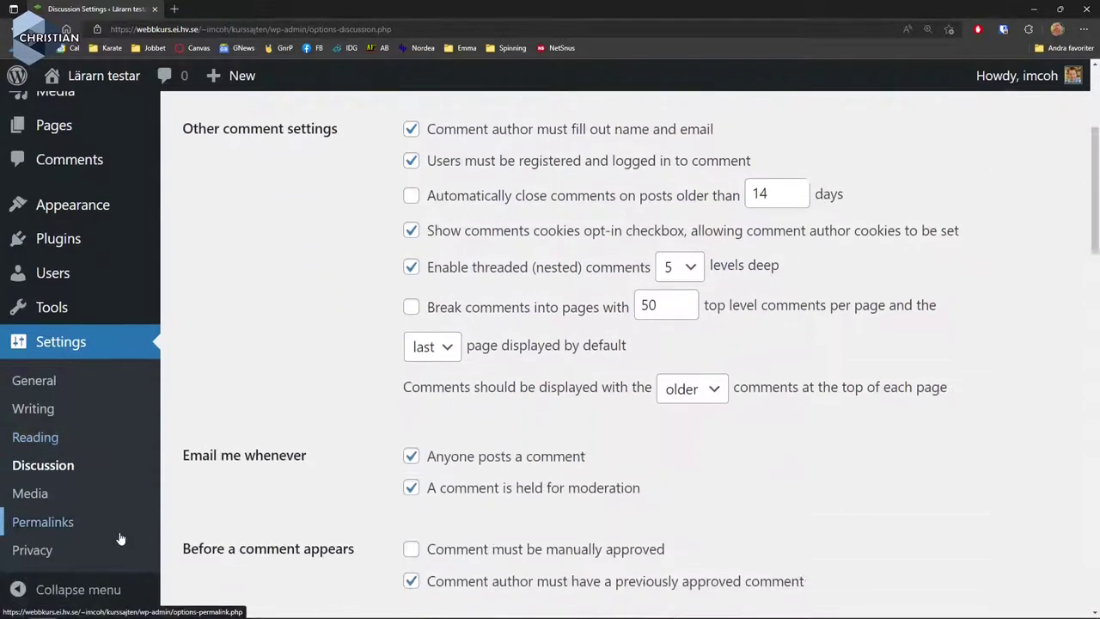
# Review General Settings, then check the Writing default category and post format lists without changing them.
pyautogui.click(45, 381)
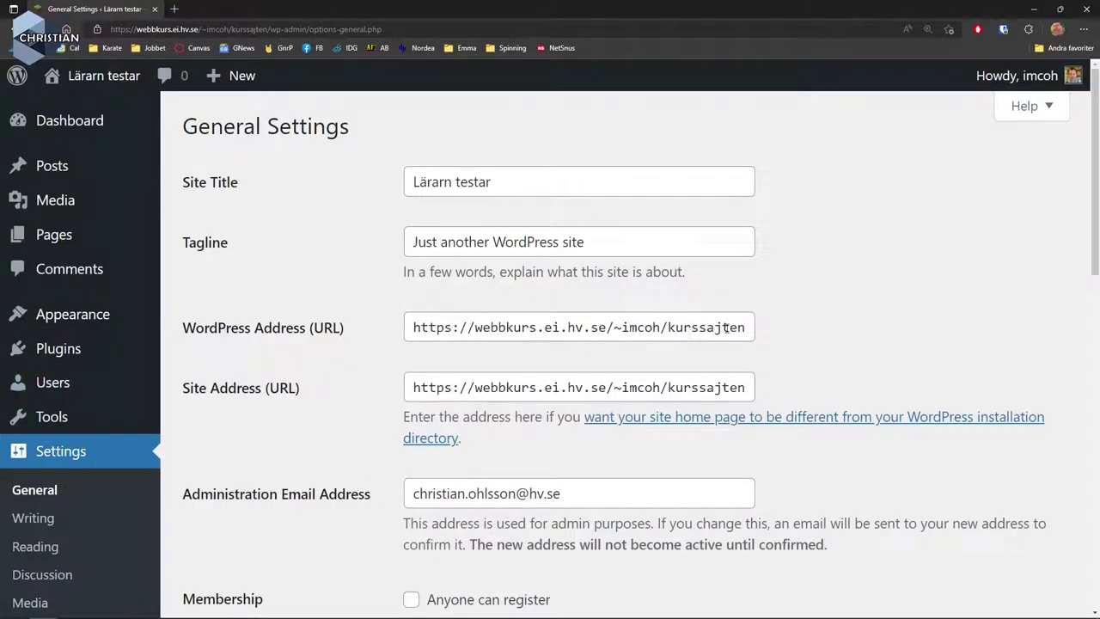
pyautogui.scroll(-5, 726, 327)
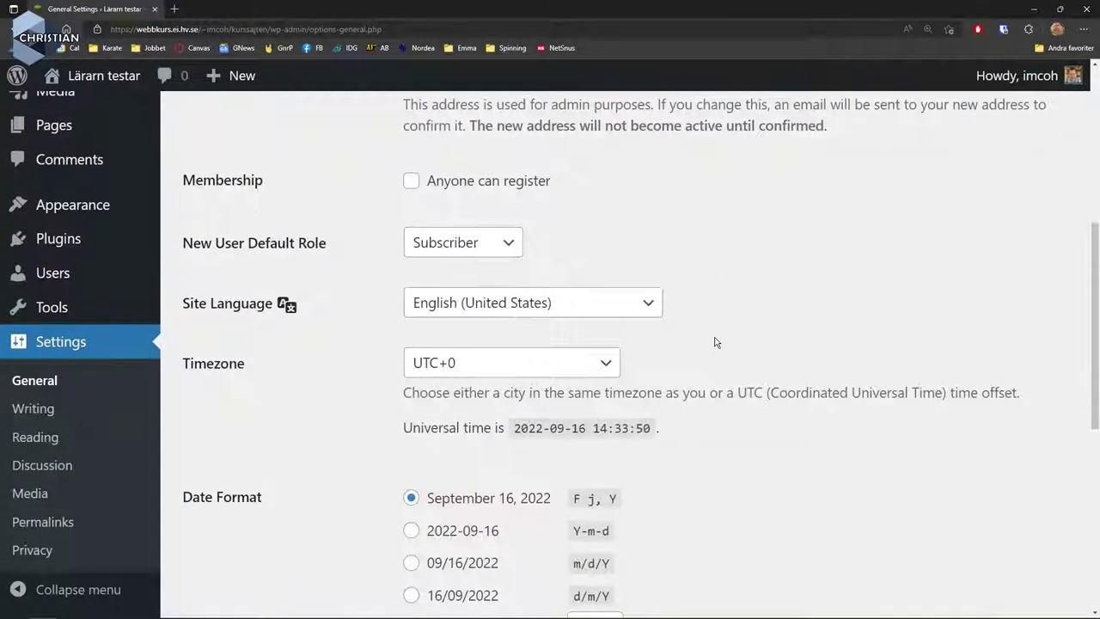
pyautogui.click(36, 409)
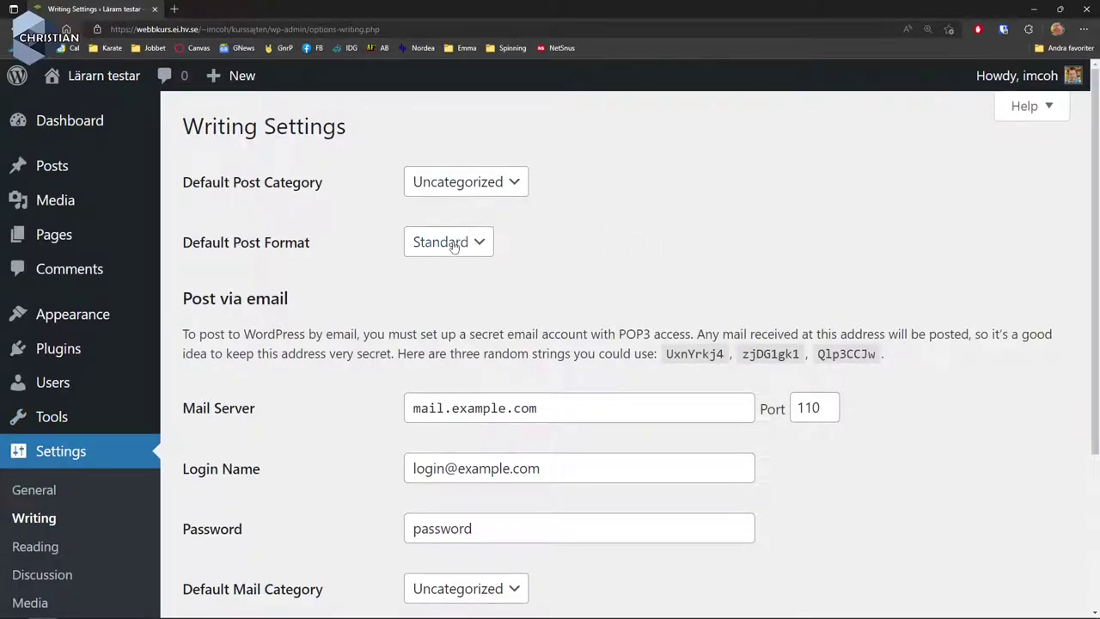
pyautogui.click(461, 187)
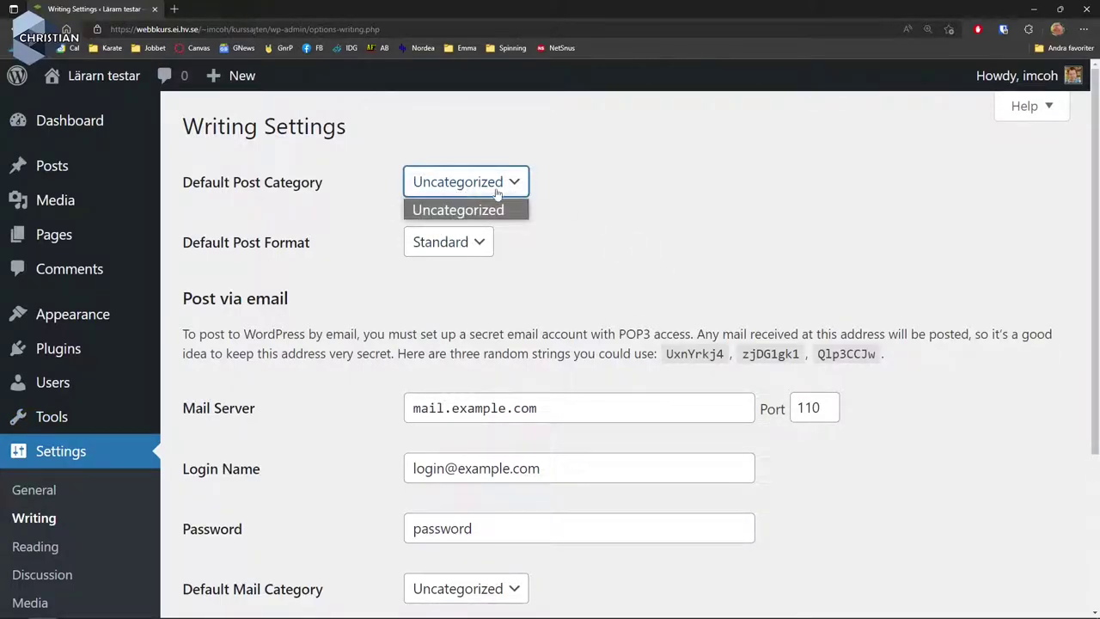
pyautogui.click(616, 199)
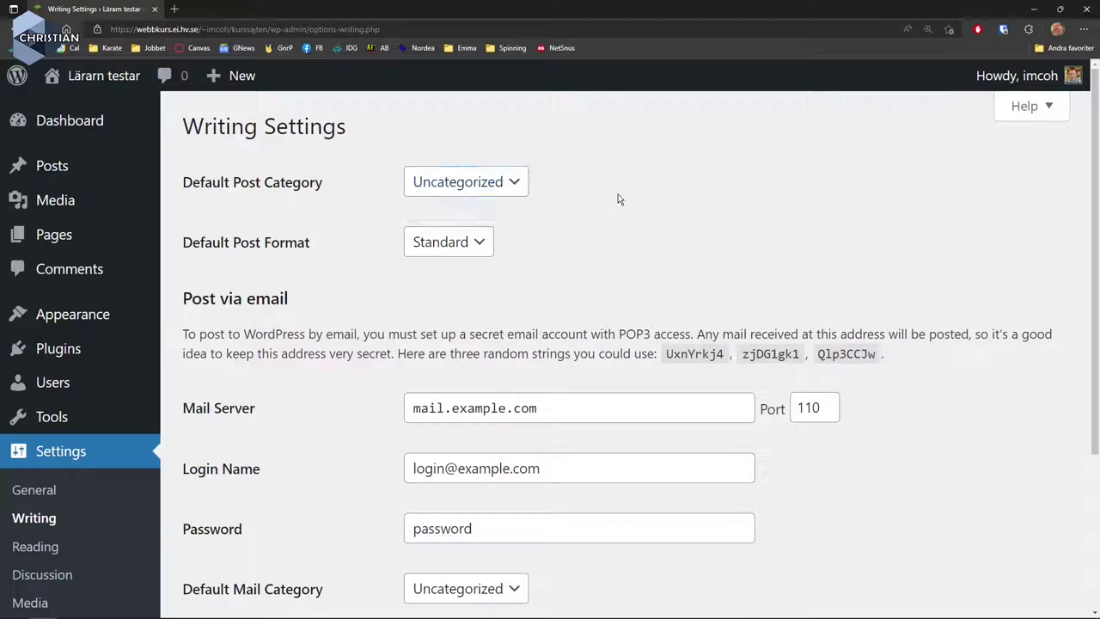
pyautogui.click(473, 244)
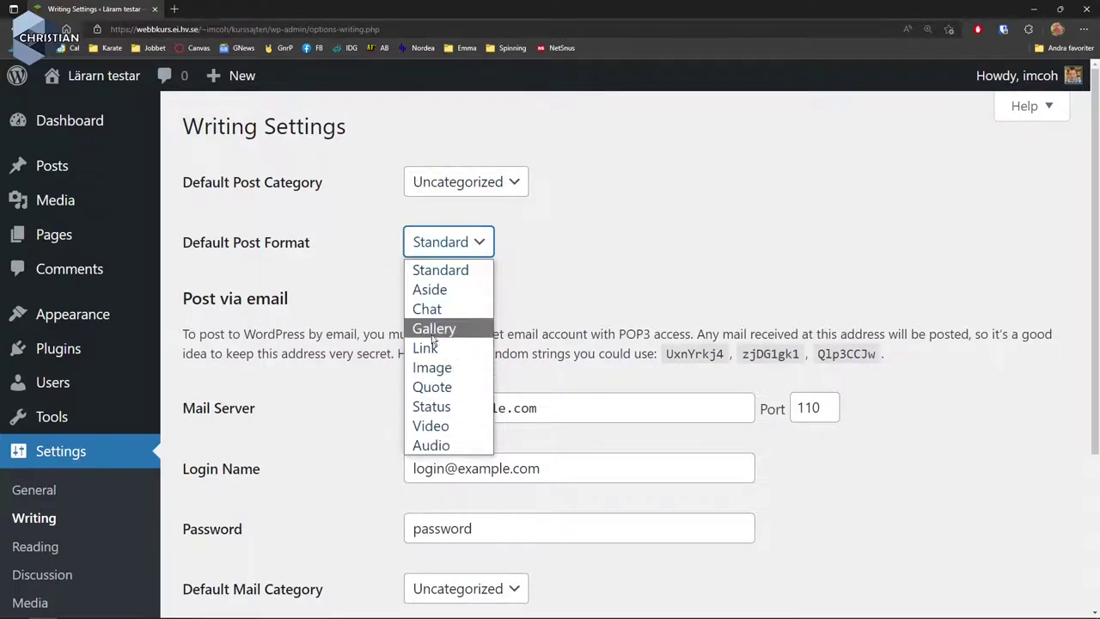
pyautogui.click(579, 275)
pyautogui.scroll(-3, 578, 276)
# In Reading Settings, try Min Sida as a static homepage, then revert to 'Your latest posts'.
pyautogui.click(50, 443)
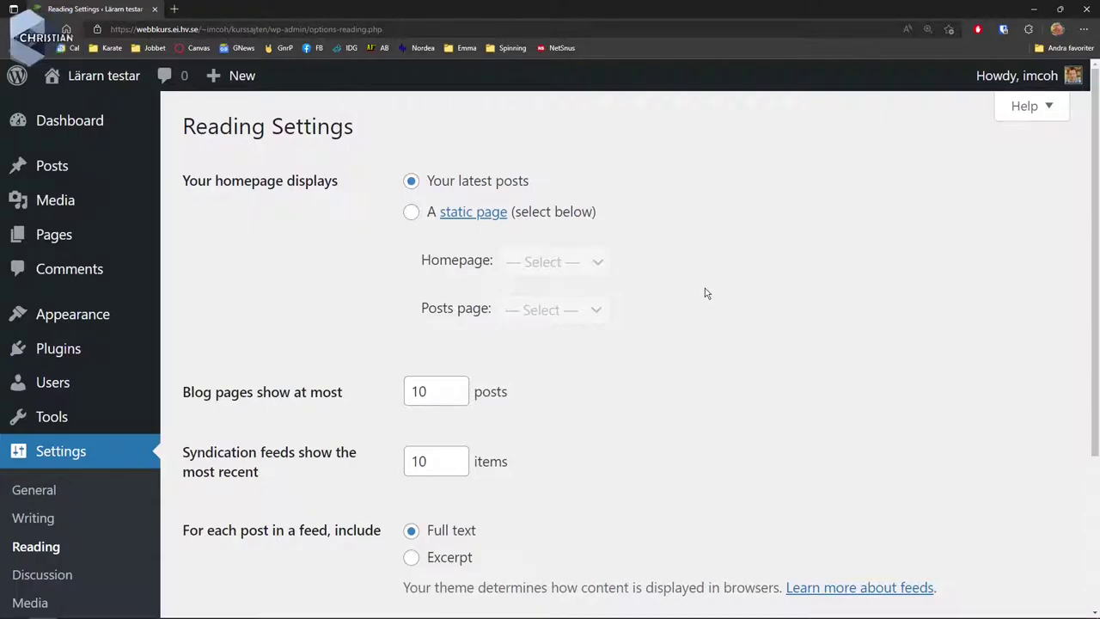
pyautogui.click(411, 213)
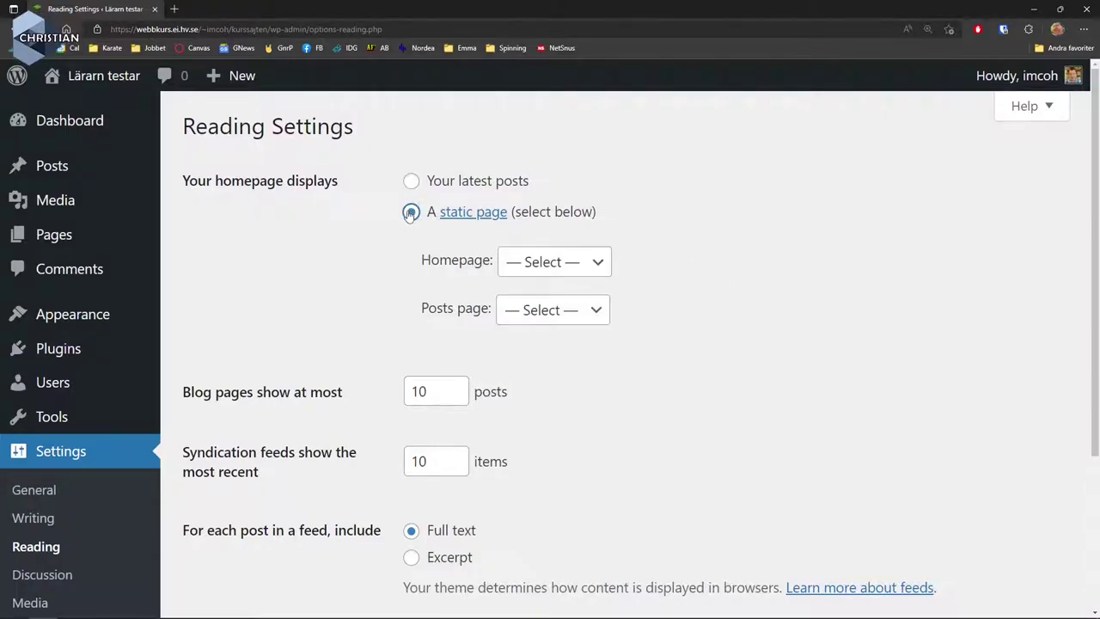
pyautogui.click(556, 262)
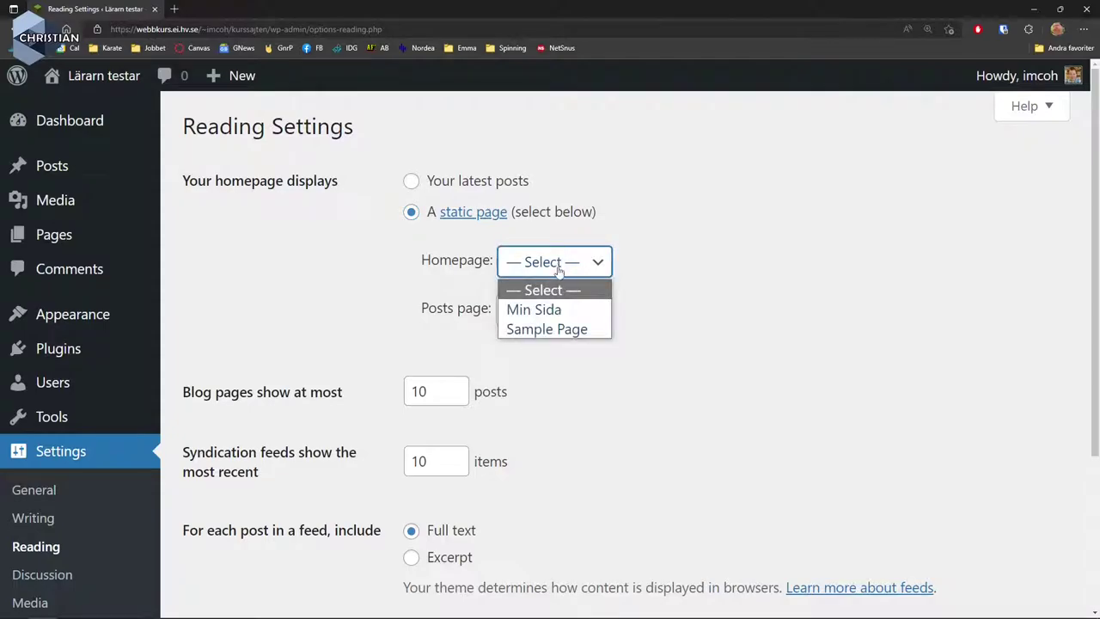
pyautogui.click(567, 311)
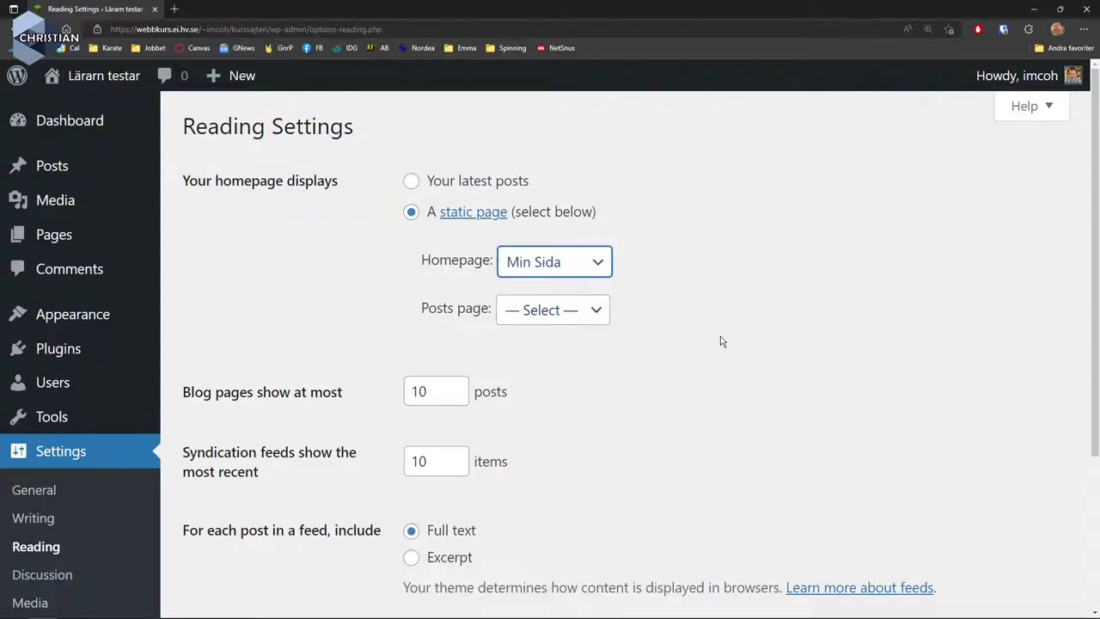
pyautogui.click(413, 182)
pyautogui.scroll(-3, 711, 337)
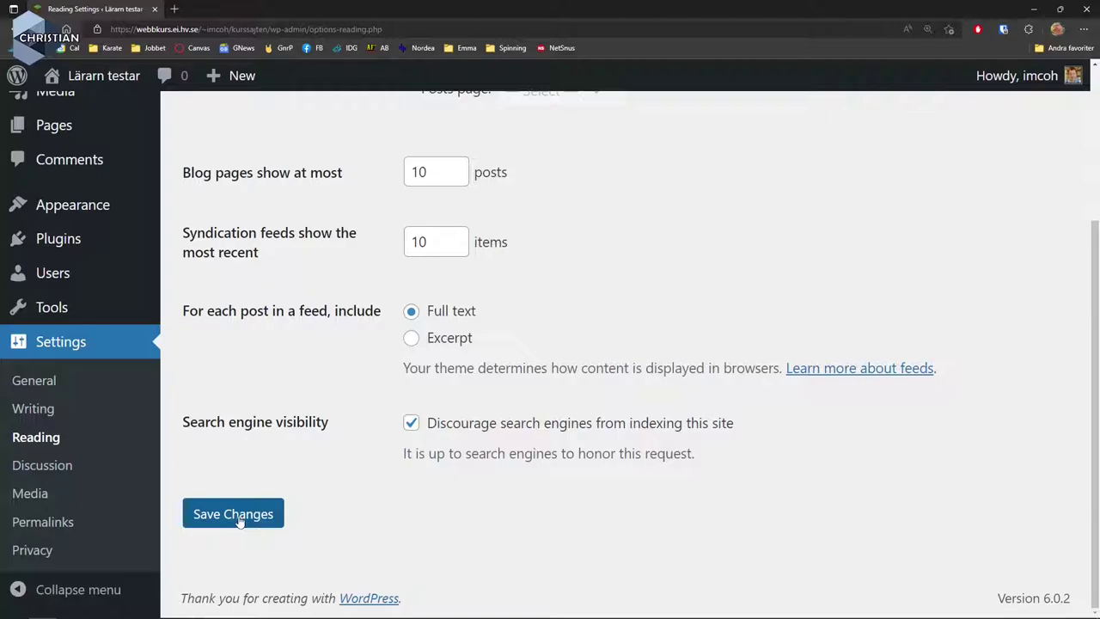
pyautogui.click(59, 526)
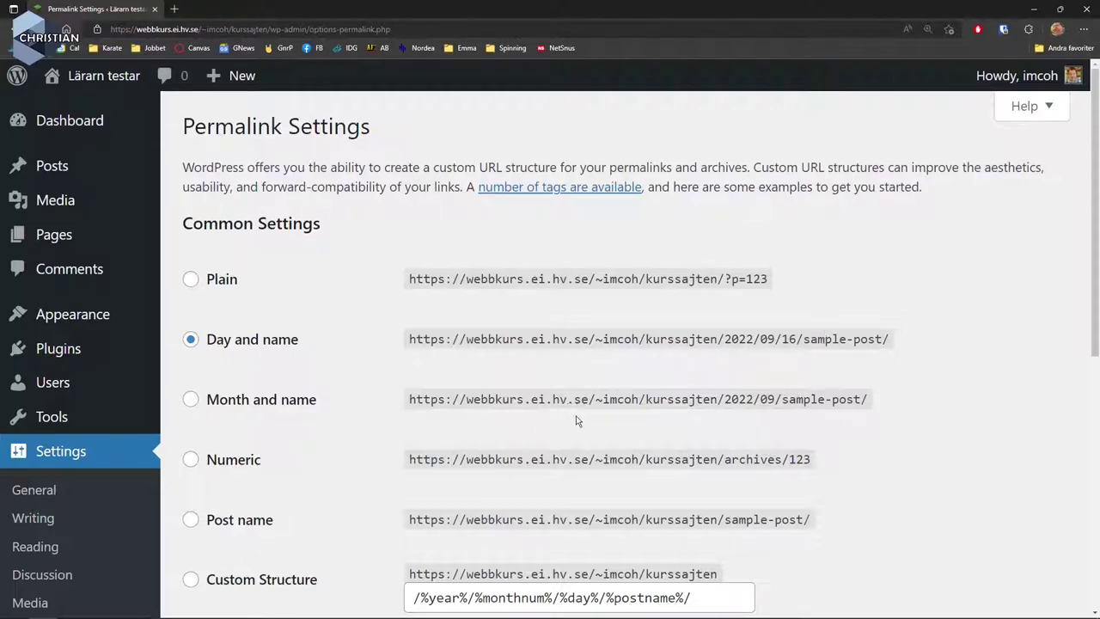
# Select the Month and name permalink structure and save the change.
pyautogui.click(191, 401)
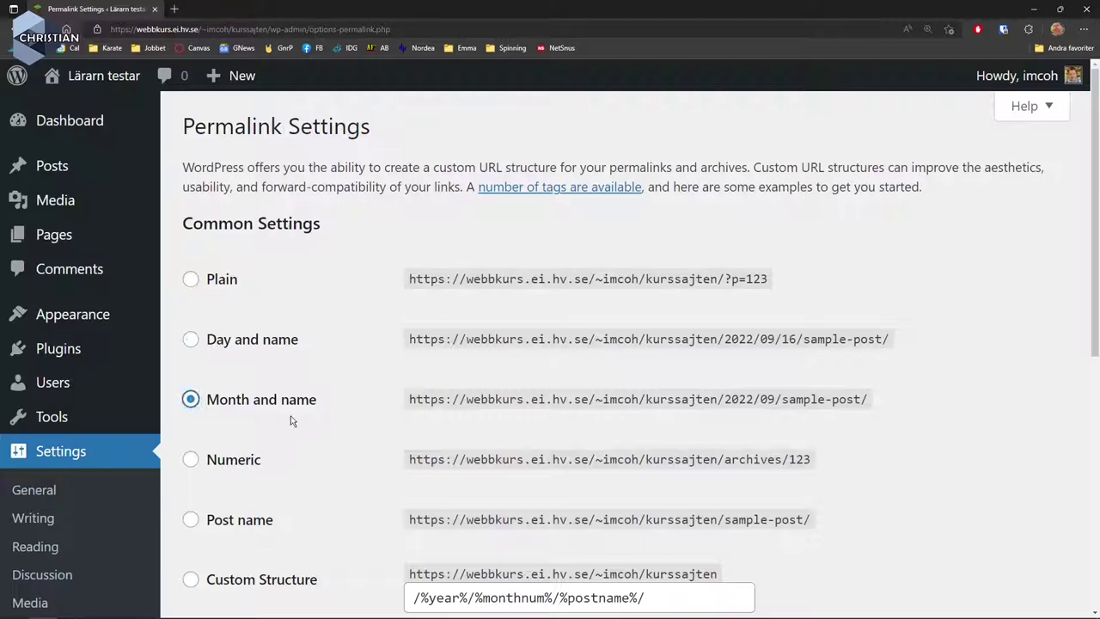
pyautogui.scroll(-5, 265, 417)
pyautogui.scroll(-1, 326, 479)
pyautogui.click(235, 516)
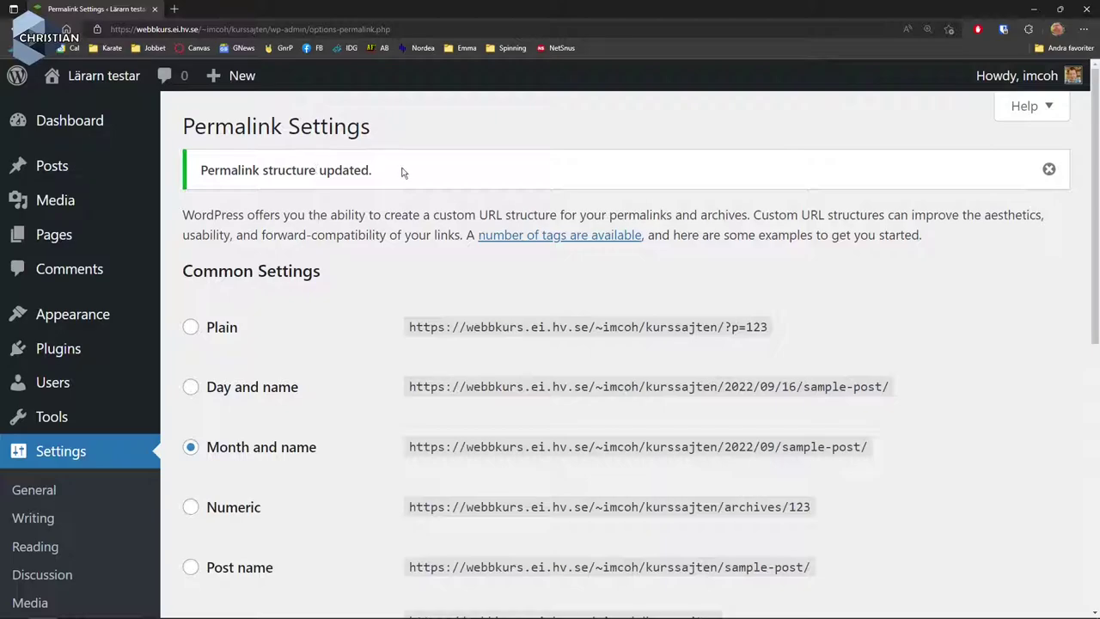
# Open Min Sida from the live site's menu, check its /min-sida/ address, then return to the Dashboard.
pyautogui.moveTo(85, 81)
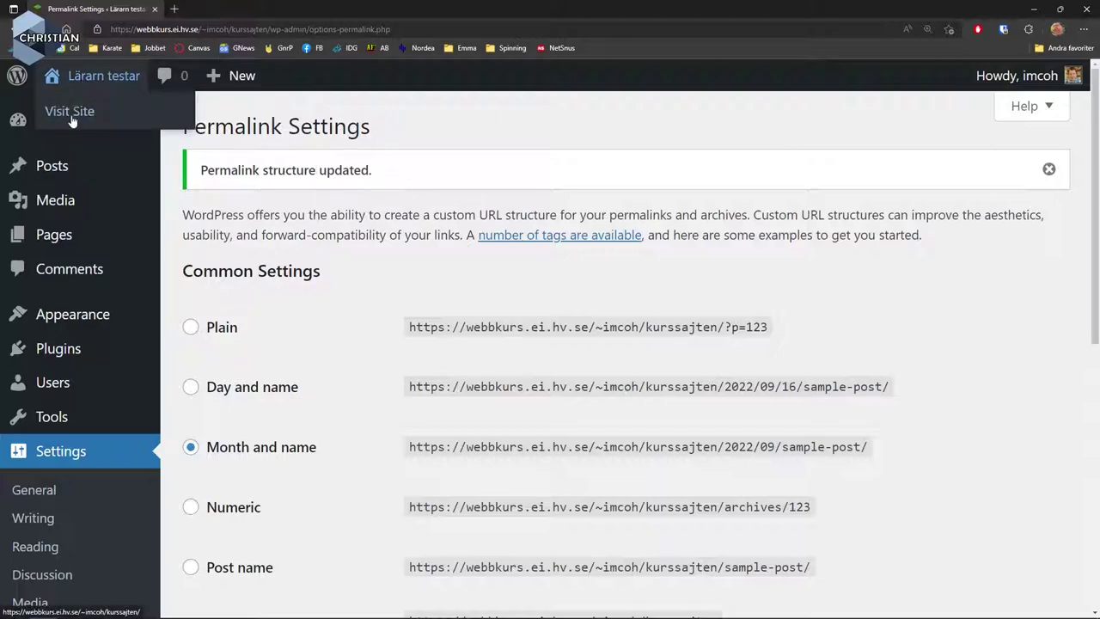
pyautogui.click(73, 117)
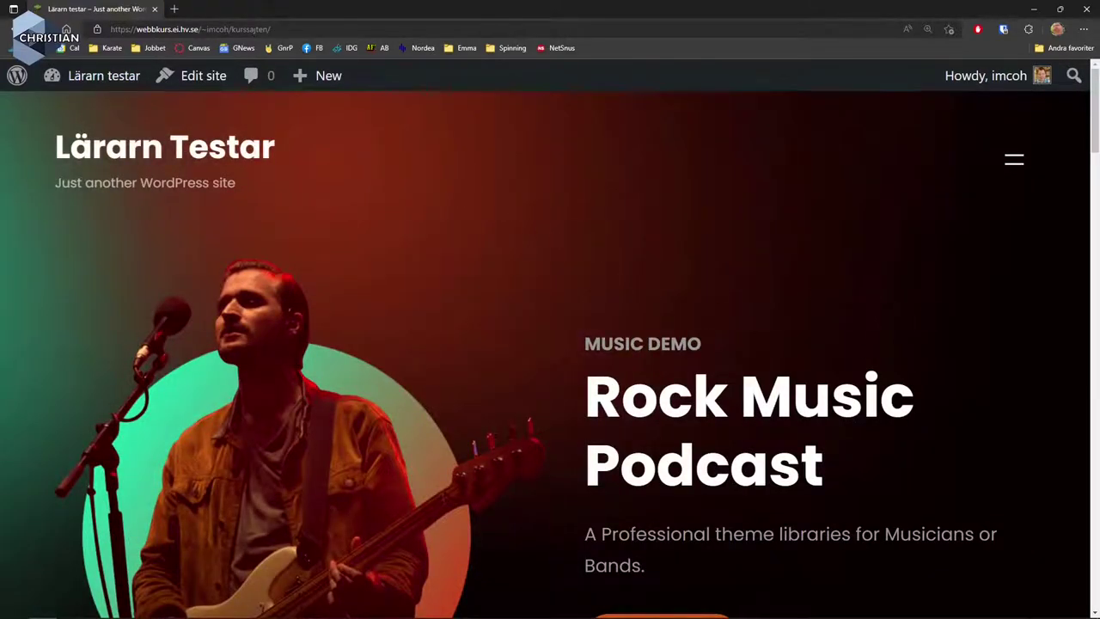
pyautogui.click(1014, 160)
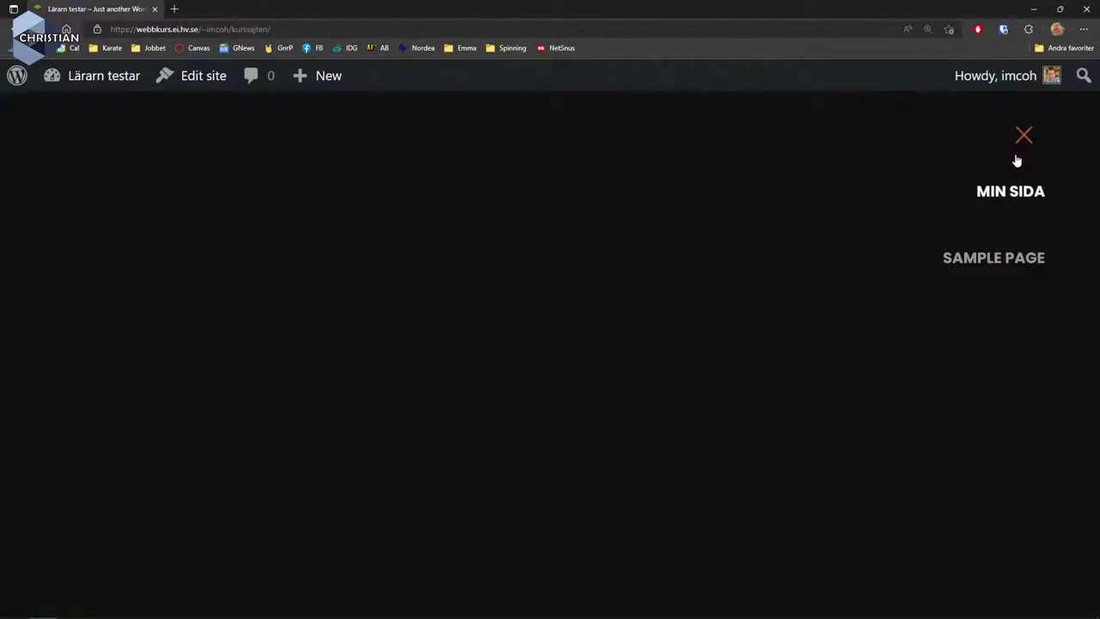
pyautogui.click(1018, 192)
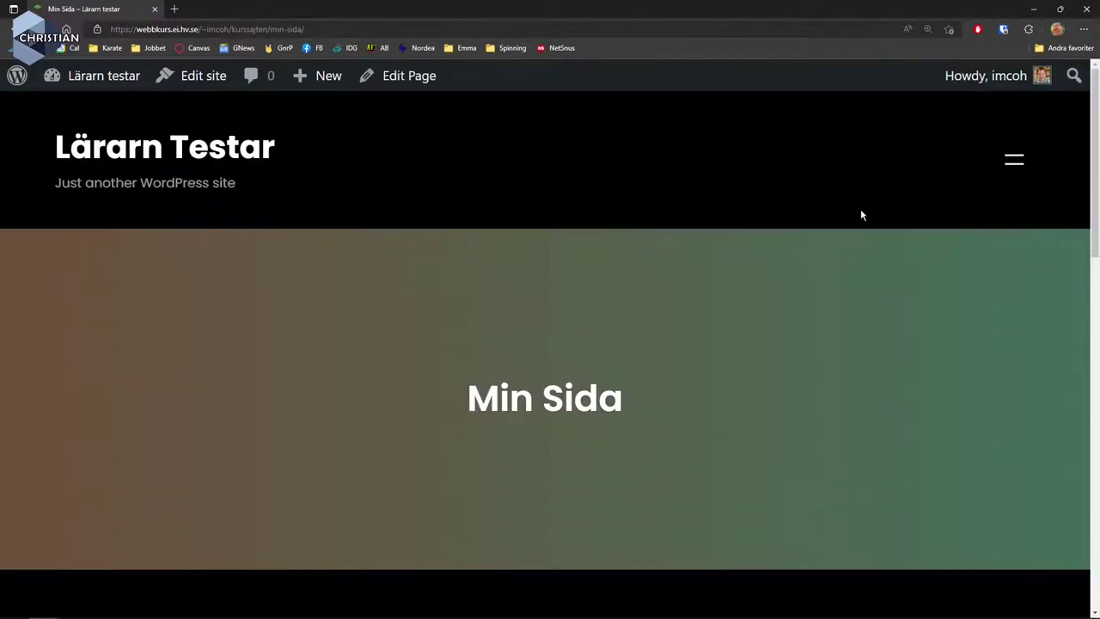
pyautogui.click(309, 29)
pyautogui.moveTo(306, 30); pyautogui.dragTo(267, 29)
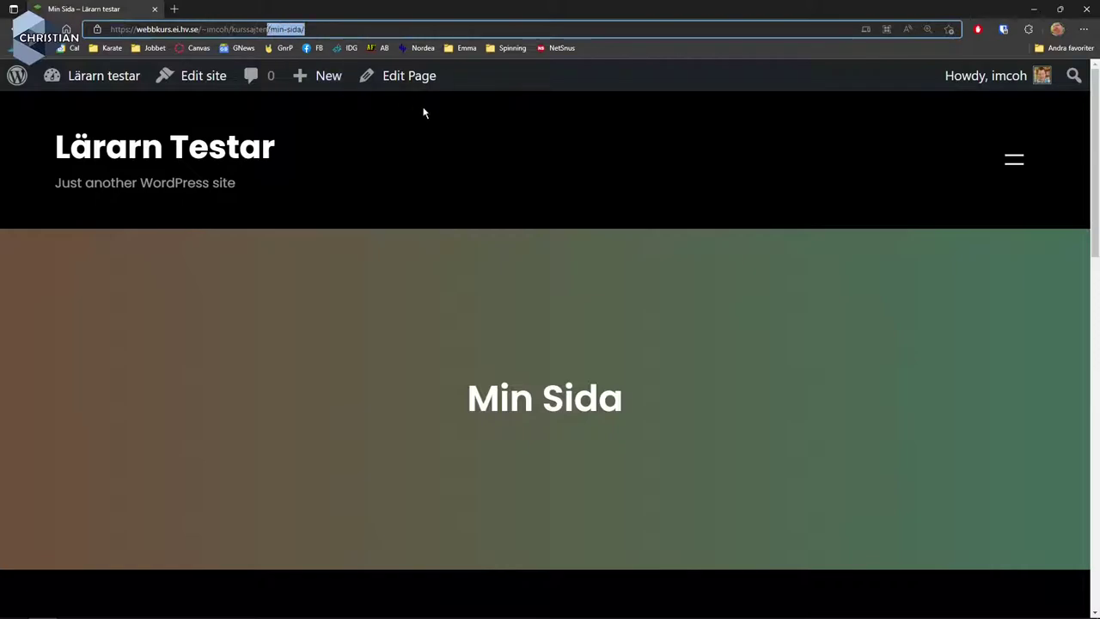
pyautogui.click(525, 182)
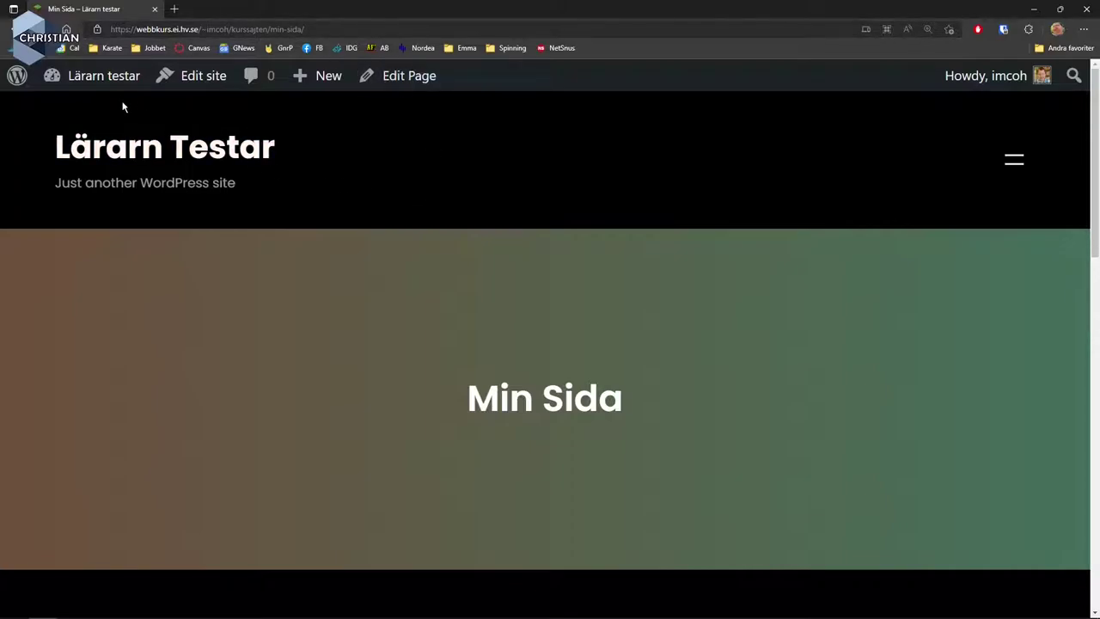
pyautogui.moveTo(101, 81)
pyautogui.click(94, 113)
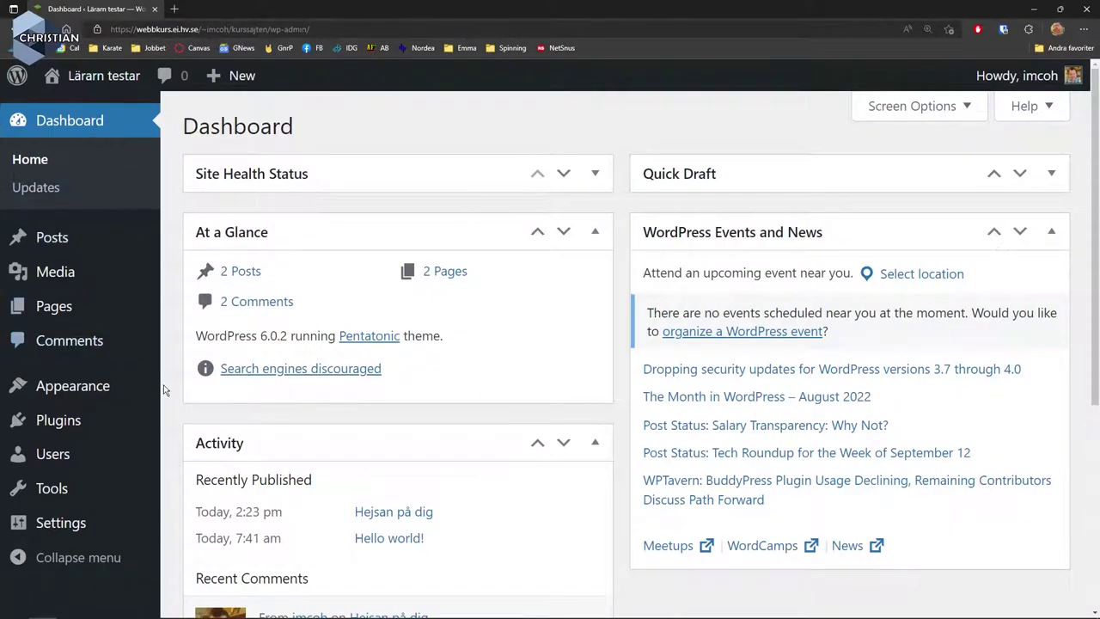